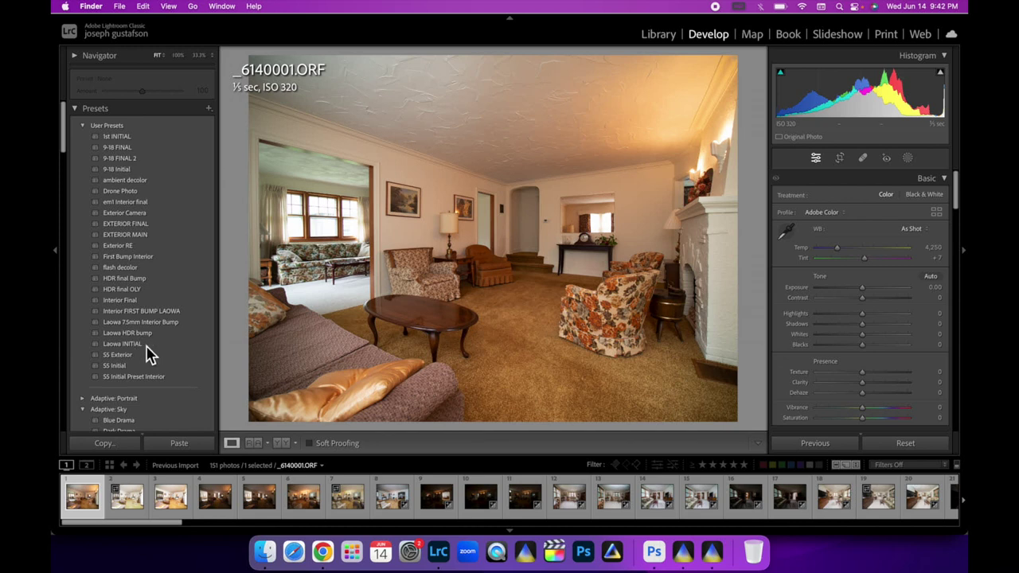
Apply the Interior FIRST BUMP LAOWA preset and set white balance from the ceiling.
click(141, 311)
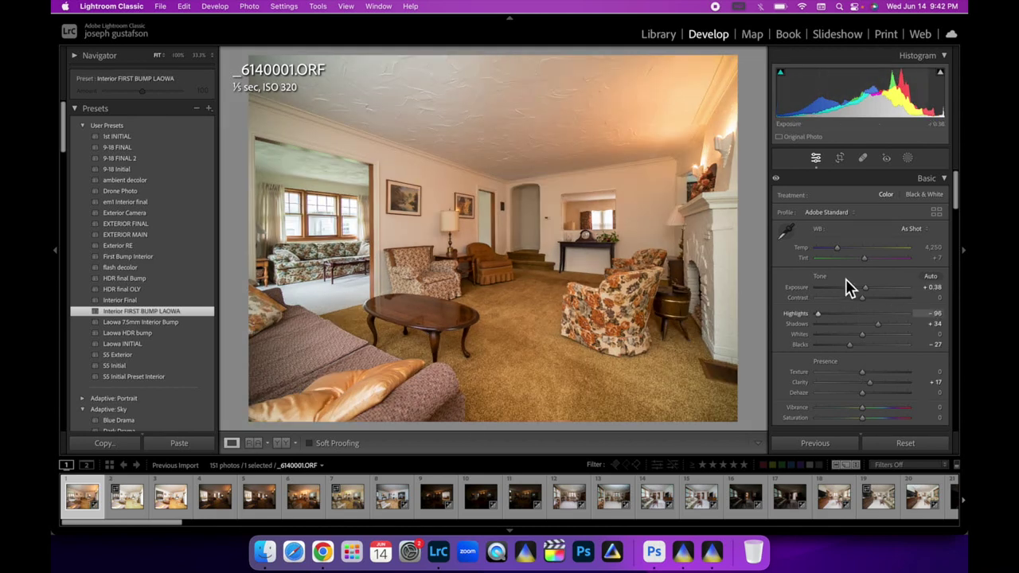
click(786, 231)
click(573, 127)
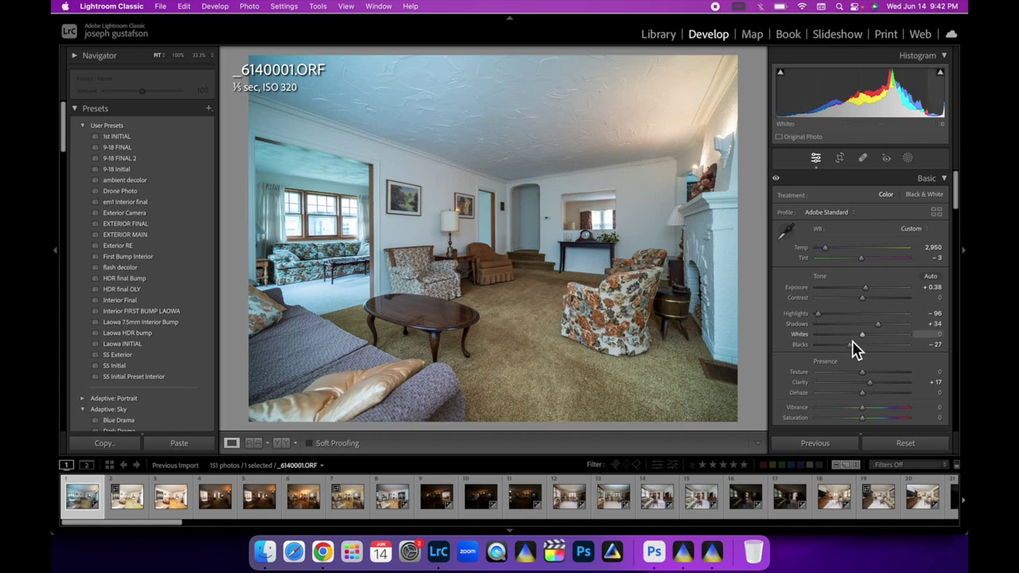
Cut highlights to -100 and lift shadows to +55.
scroll(855, 347, down, 5)
scroll(852, 347, down, 4)
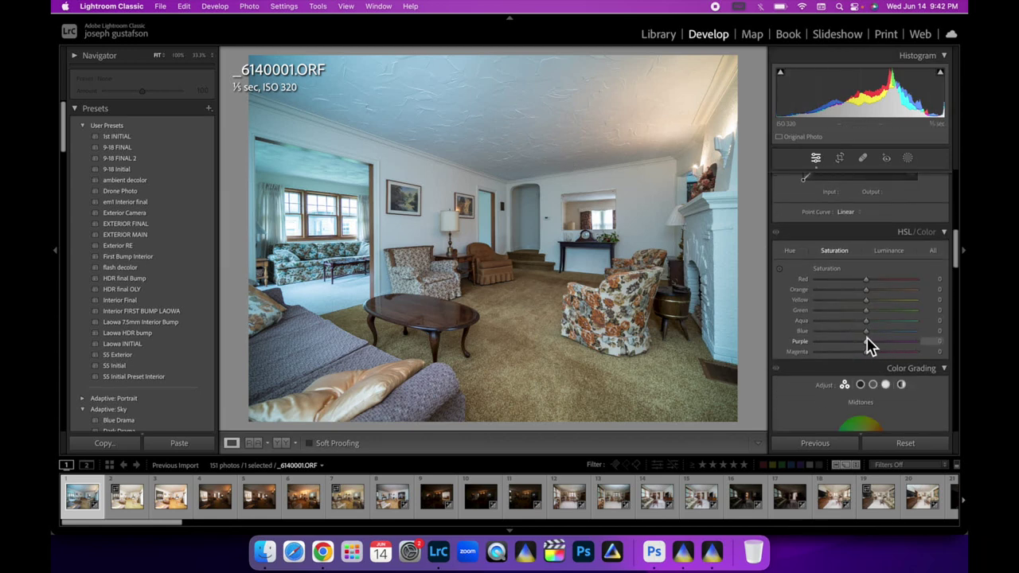
drag(866, 333, 850, 334)
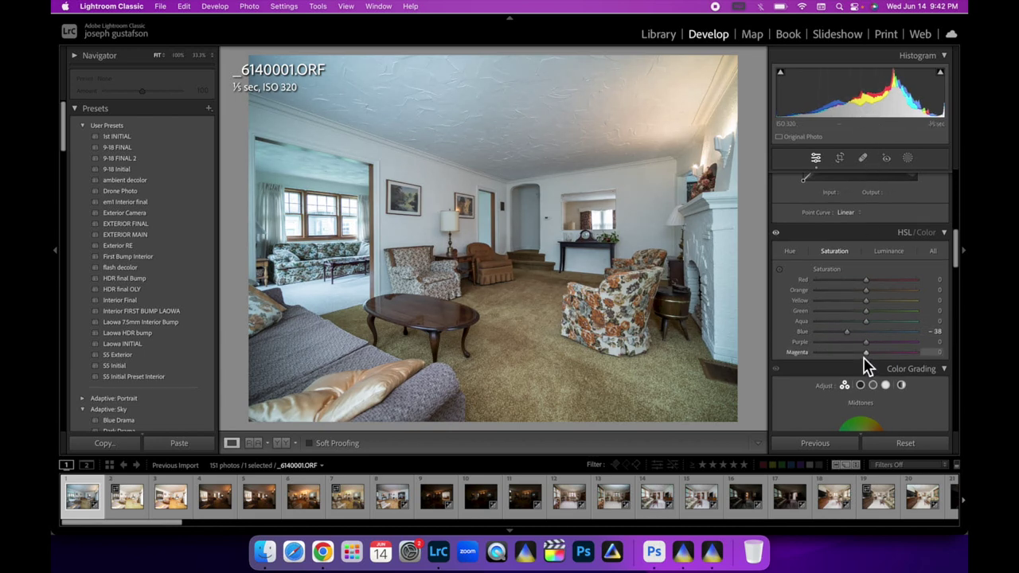
scroll(864, 363, up, 6)
drag(883, 328, 890, 328)
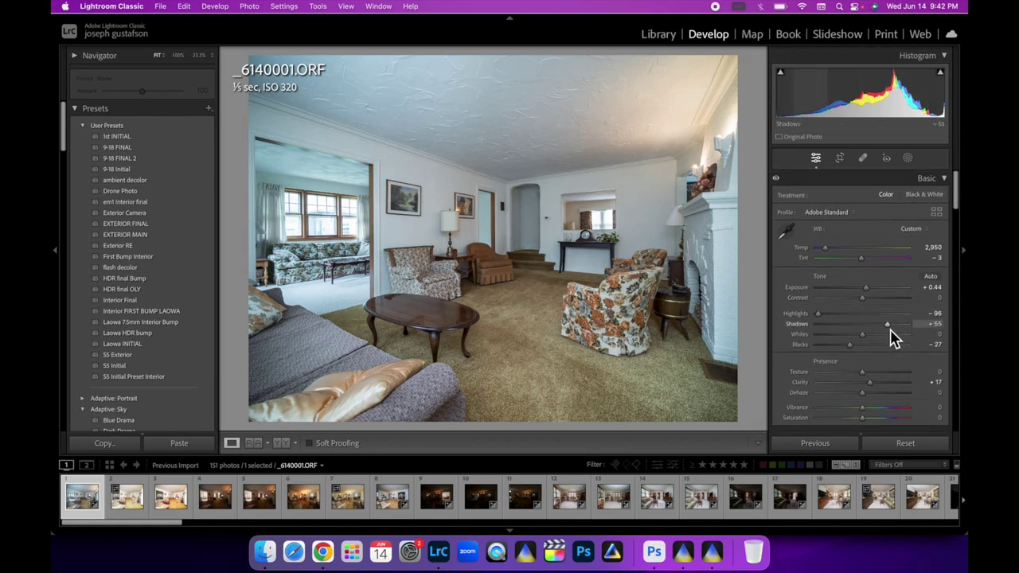
click(821, 316)
drag(822, 322, 819, 325)
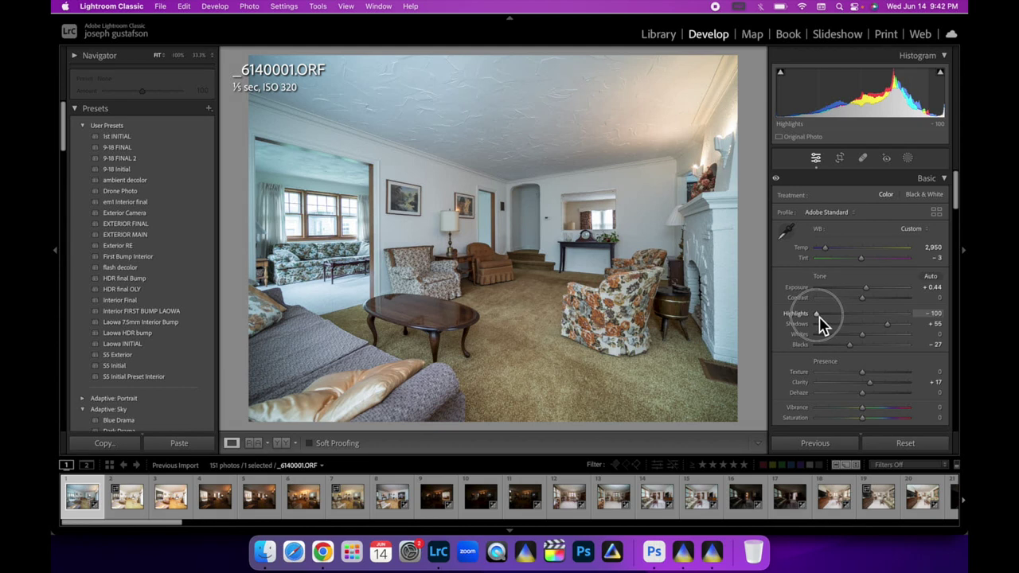
Lower the HSL blue saturation to -26.
scroll(841, 341, down, 3)
scroll(841, 341, down, 5)
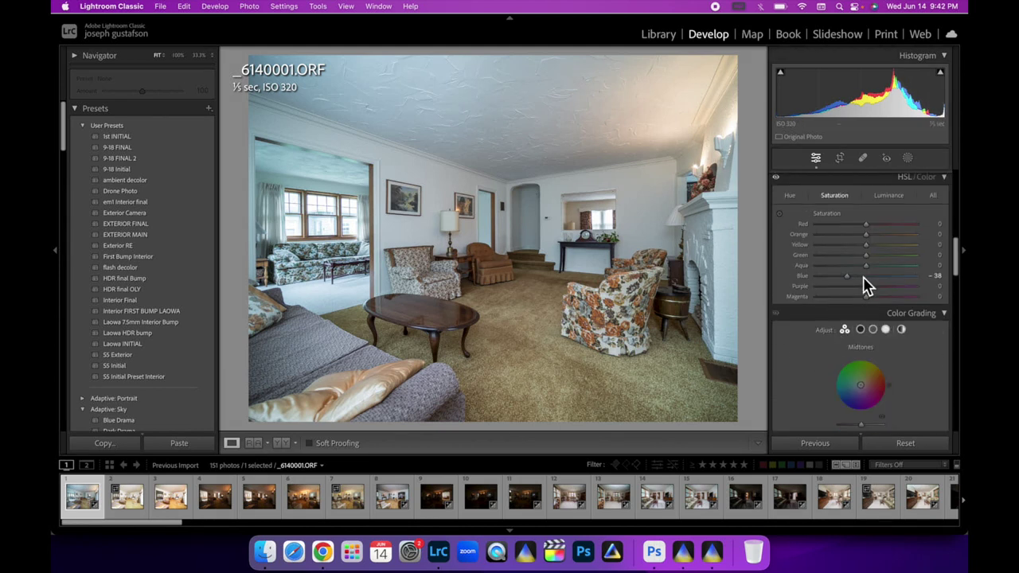
mouse_move(864, 285)
mouse_down()
mouse_move(848, 284)
mouse_move(857, 280)
mouse_up()
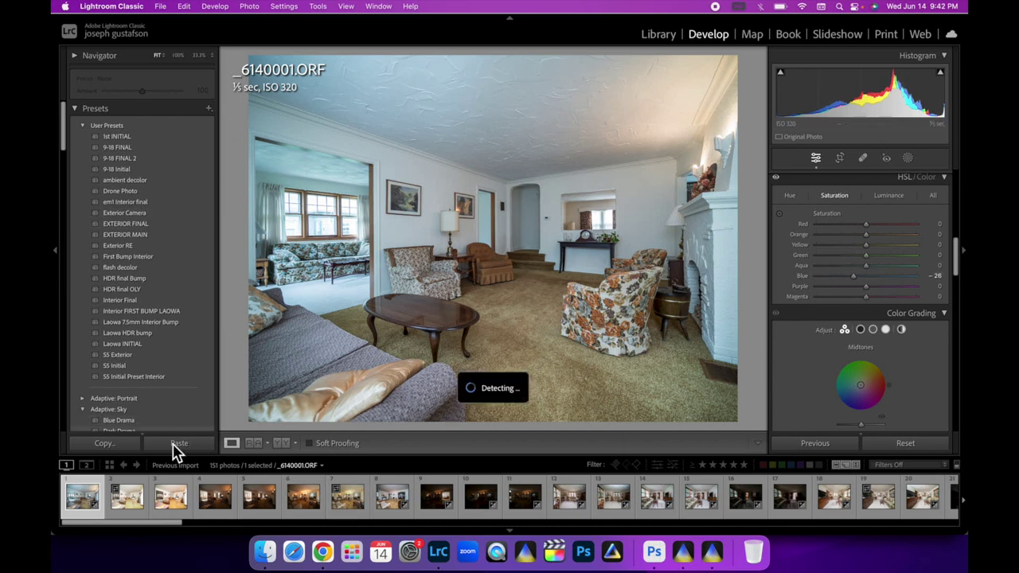
Copy the first photo's develop settings and rate it one star.
click(112, 444)
click(697, 289)
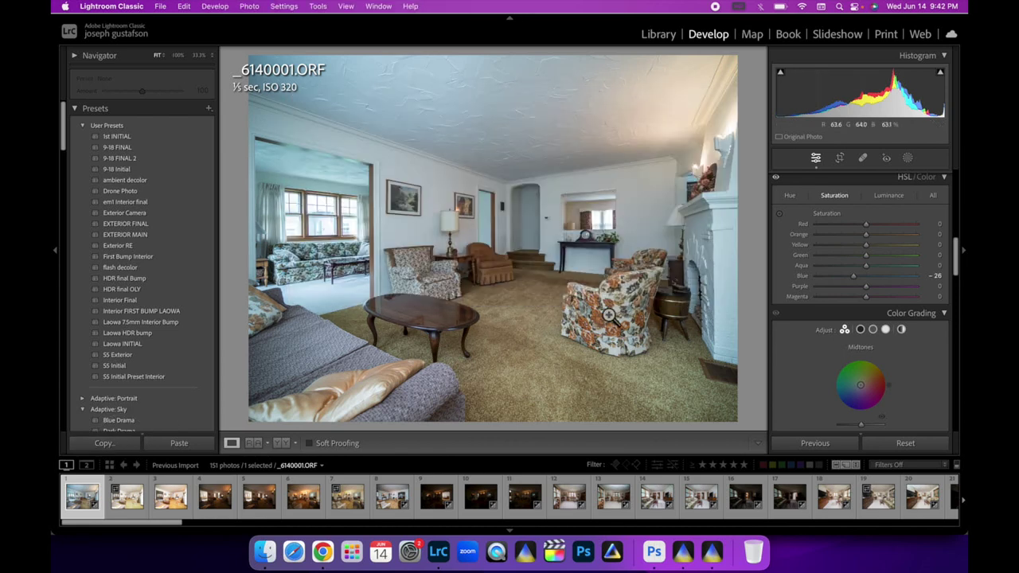
key(1)
Paste the settings onto _6140002, set its white balance to 3,500, rate it one star, then open _6140003.
click(133, 507)
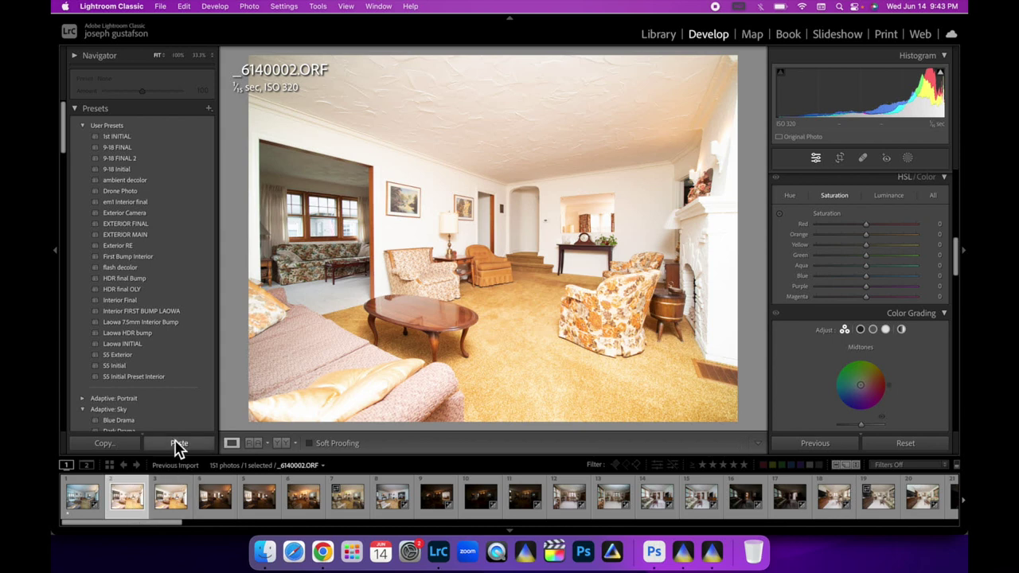
click(177, 443)
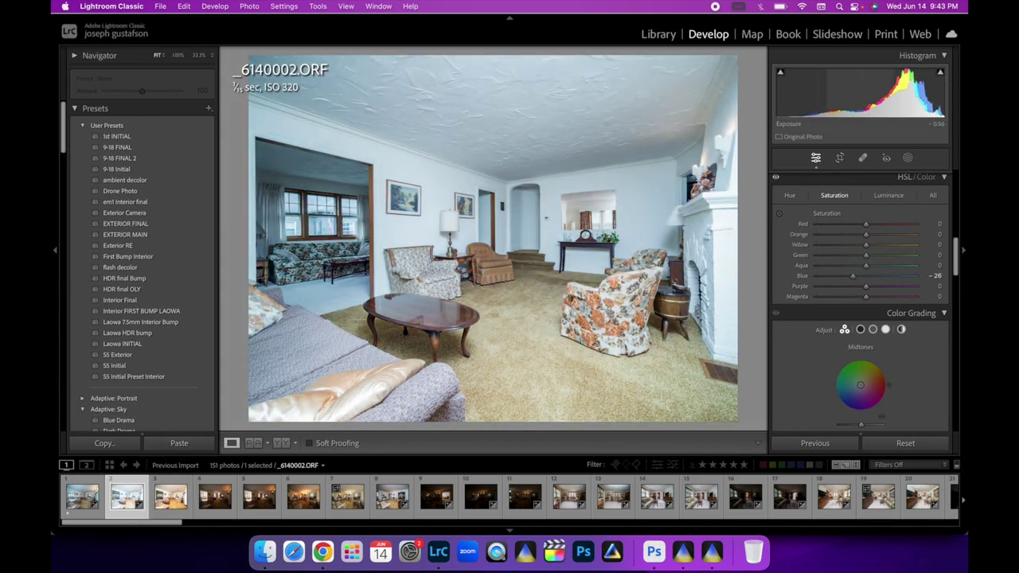
scroll(858, 258, up, 5)
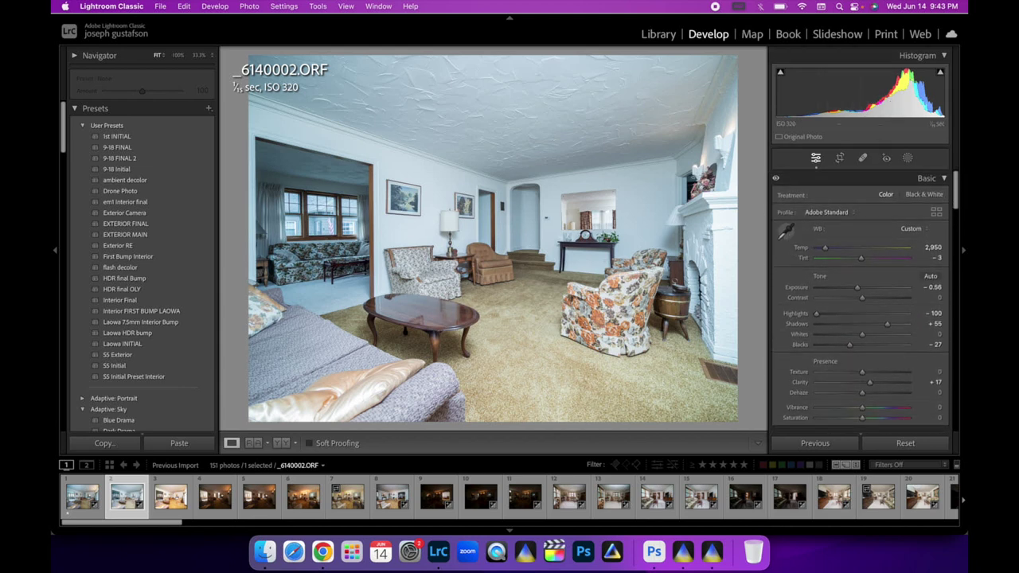
click(785, 231)
click(561, 129)
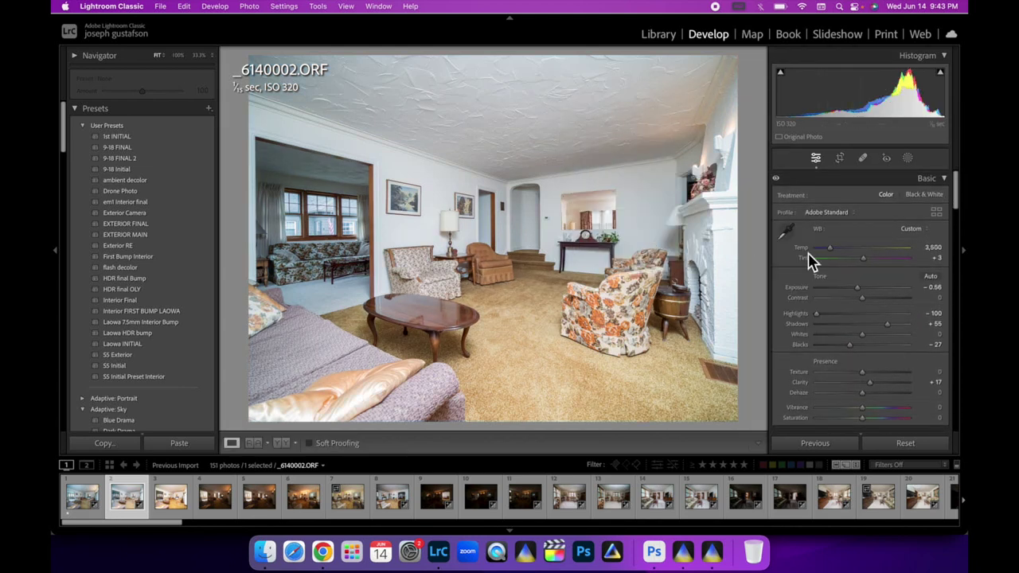
key(1)
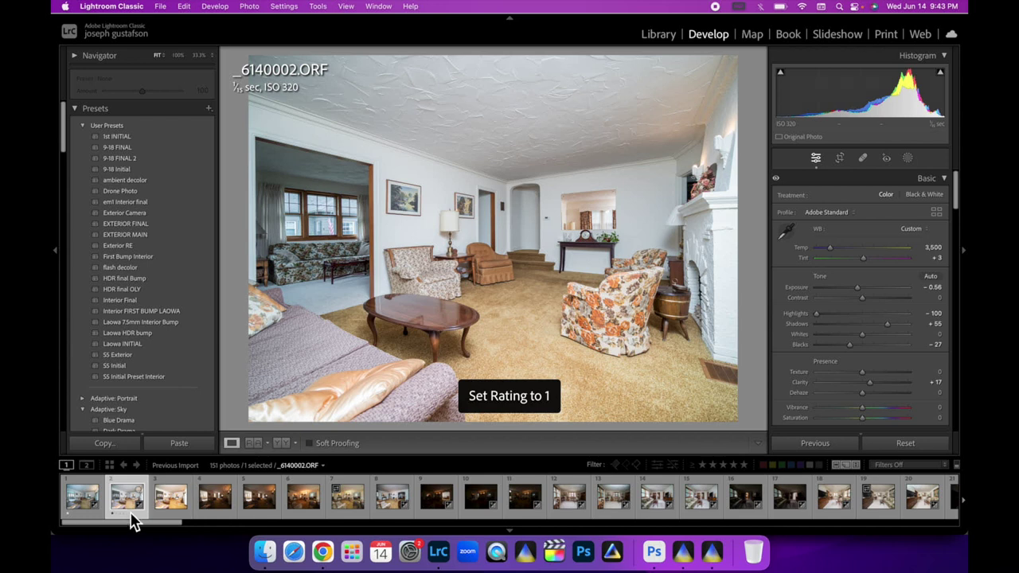
click(175, 514)
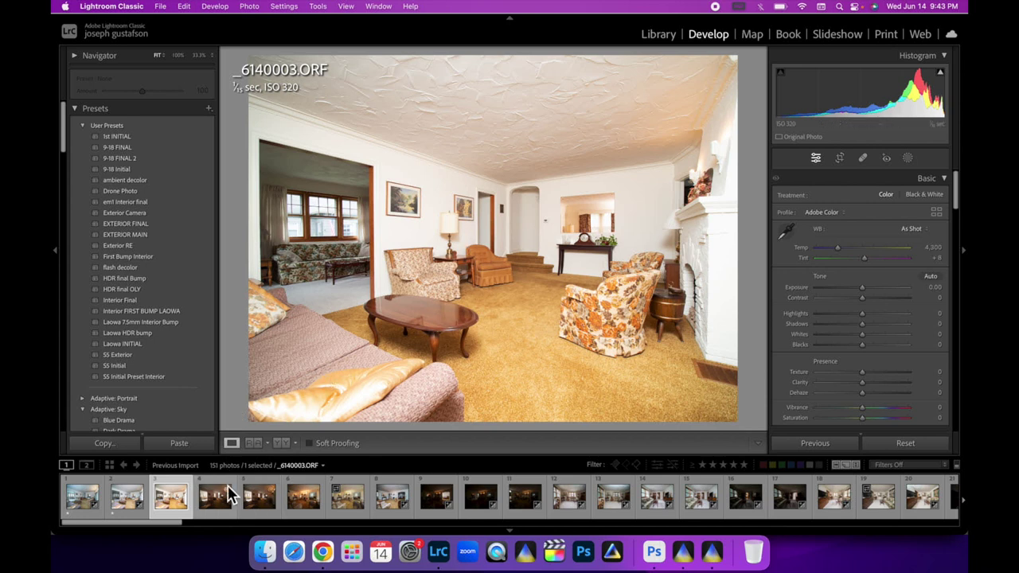
Paste settings onto _6140004, set white balance from the wall, exposure +0.24, and rate it one star.
click(216, 509)
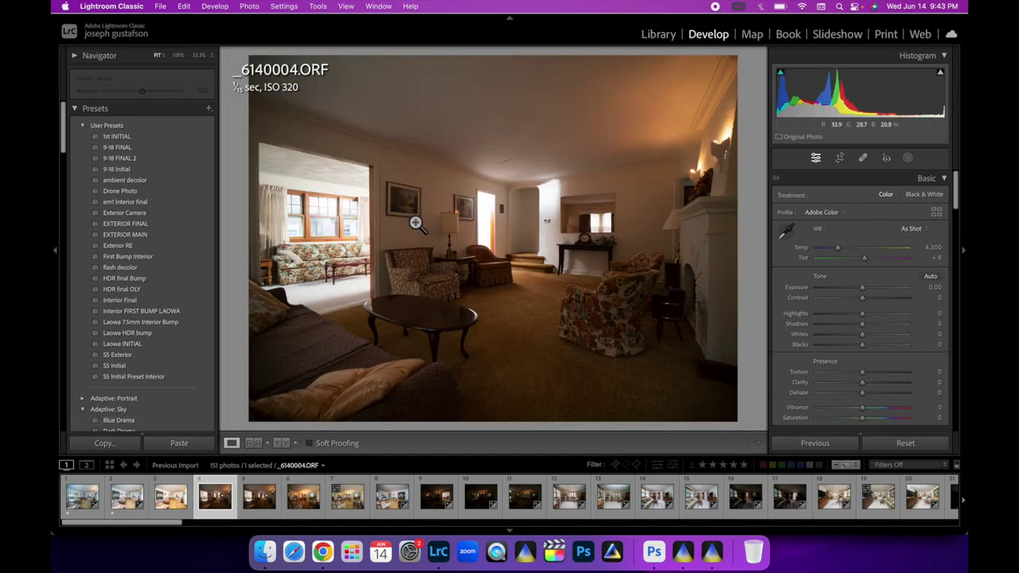
click(189, 445)
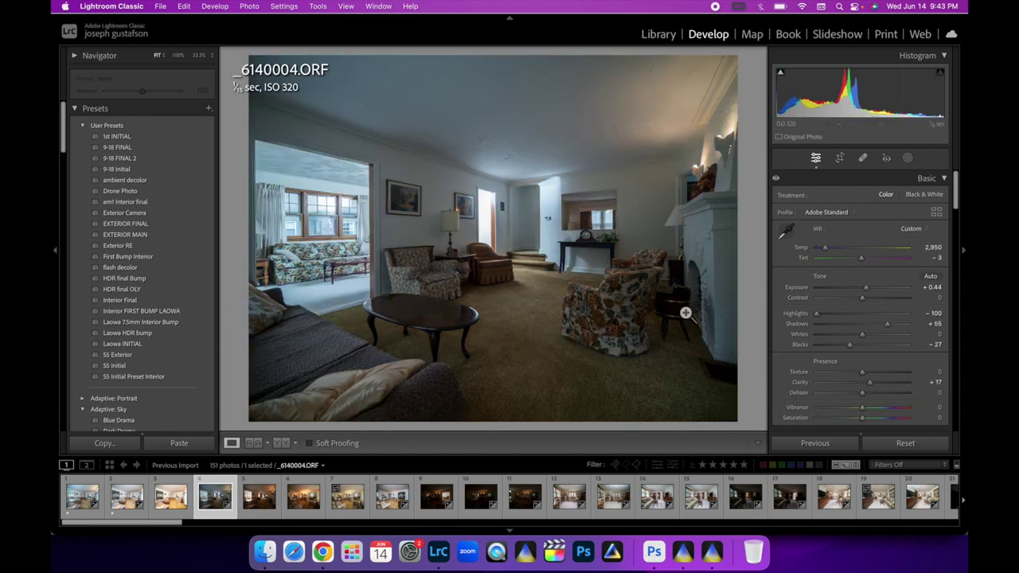
click(785, 231)
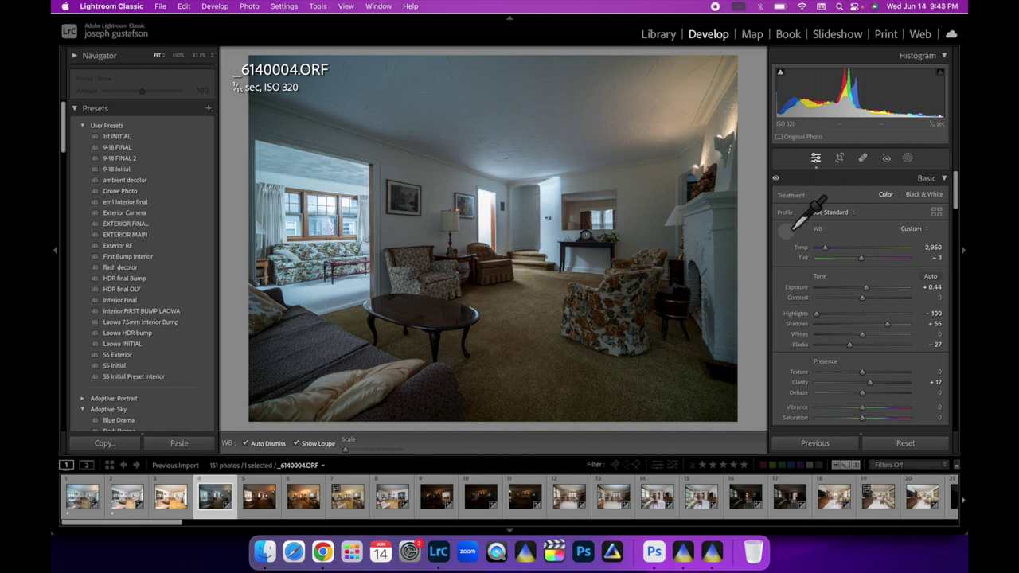
click(328, 175)
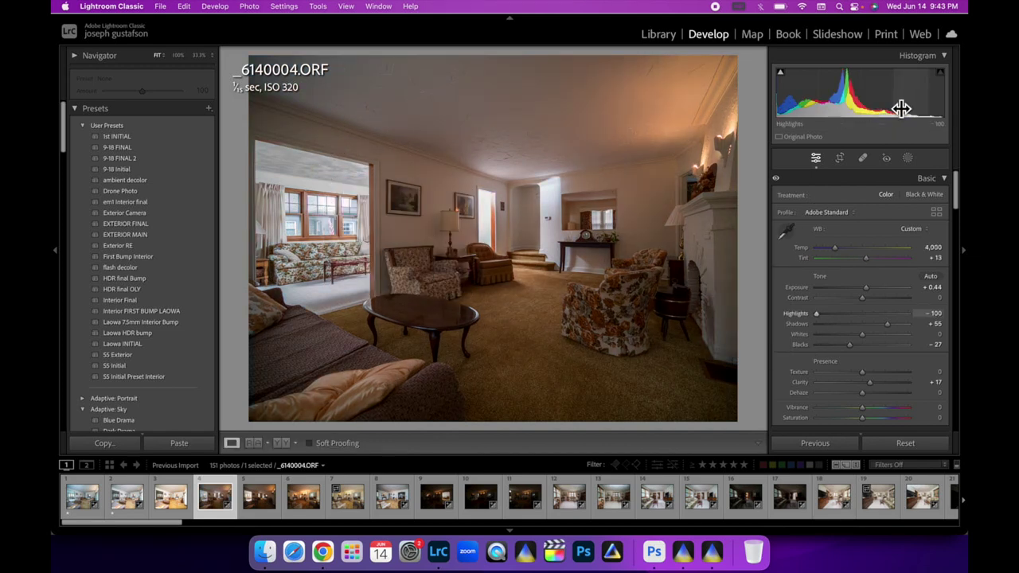
mouse_move(837, 92)
mouse_down()
mouse_move(851, 91)
mouse_move(836, 91)
mouse_up()
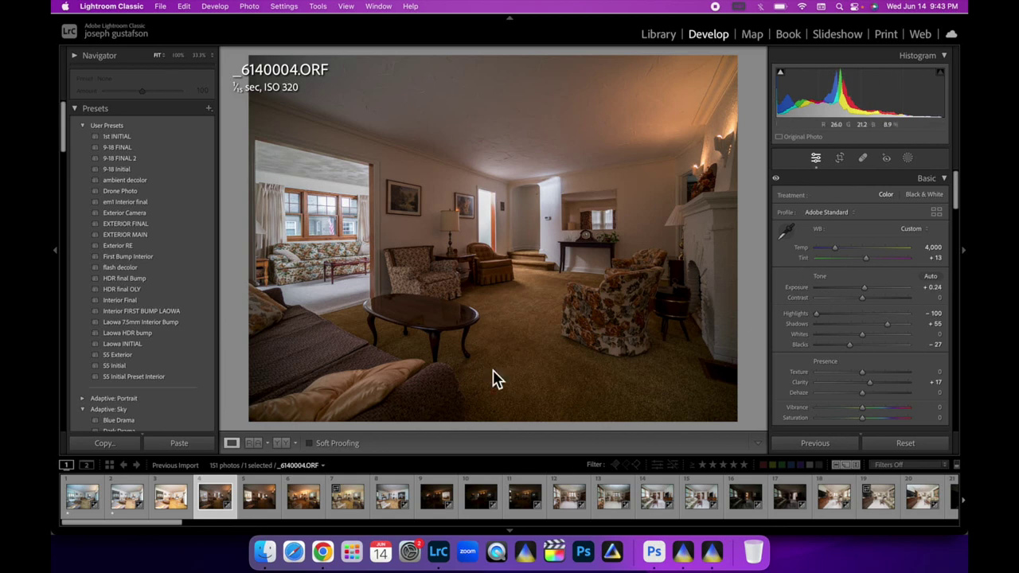
key(1)
click(261, 507)
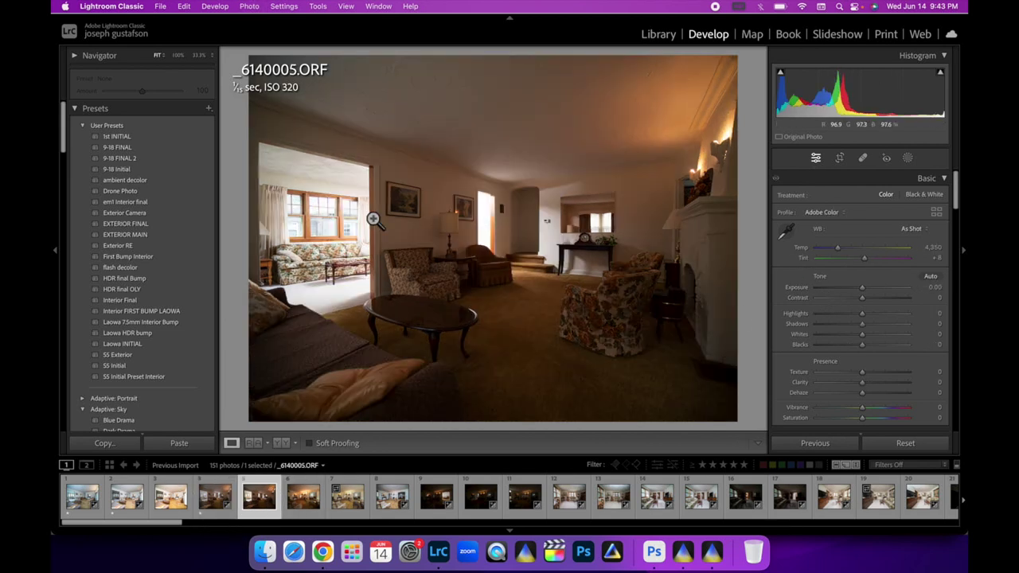
click(215, 509)
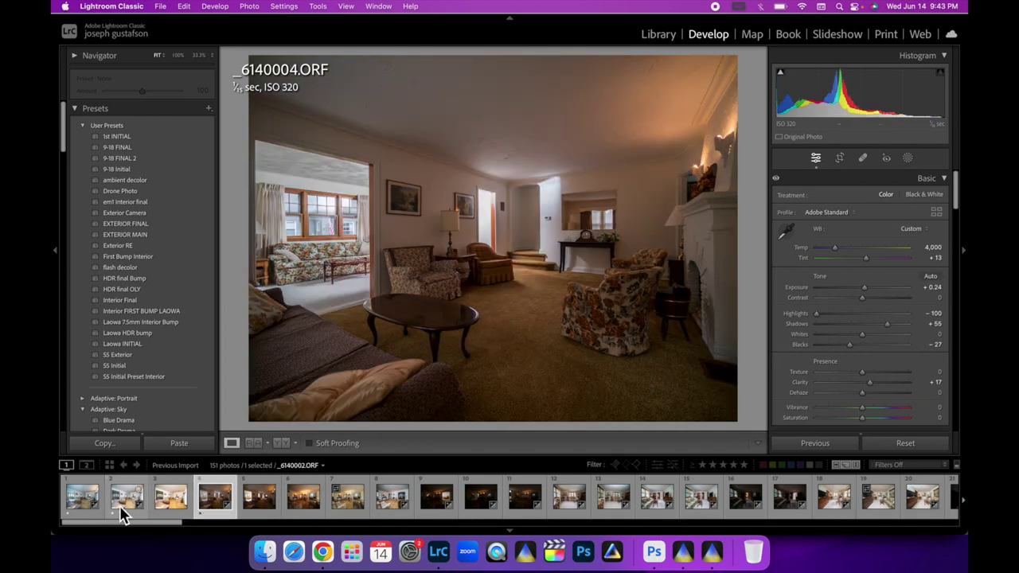
Select _6140001, _6140002 and _6140004 and open them as layers in Photoshop.
super+click(119, 505)
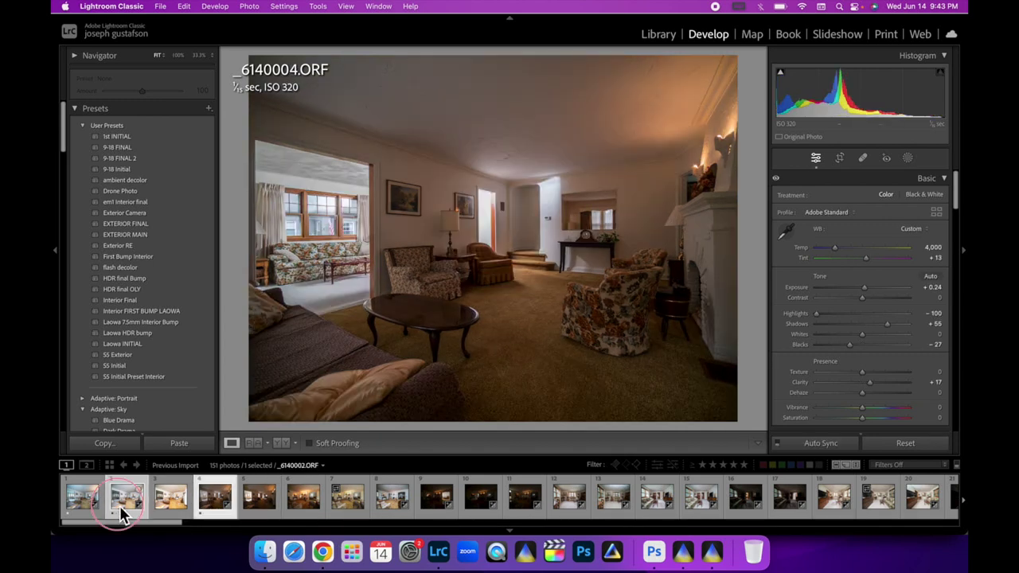
super+click(78, 507)
right_click(78, 507)
mouse_move(140, 258)
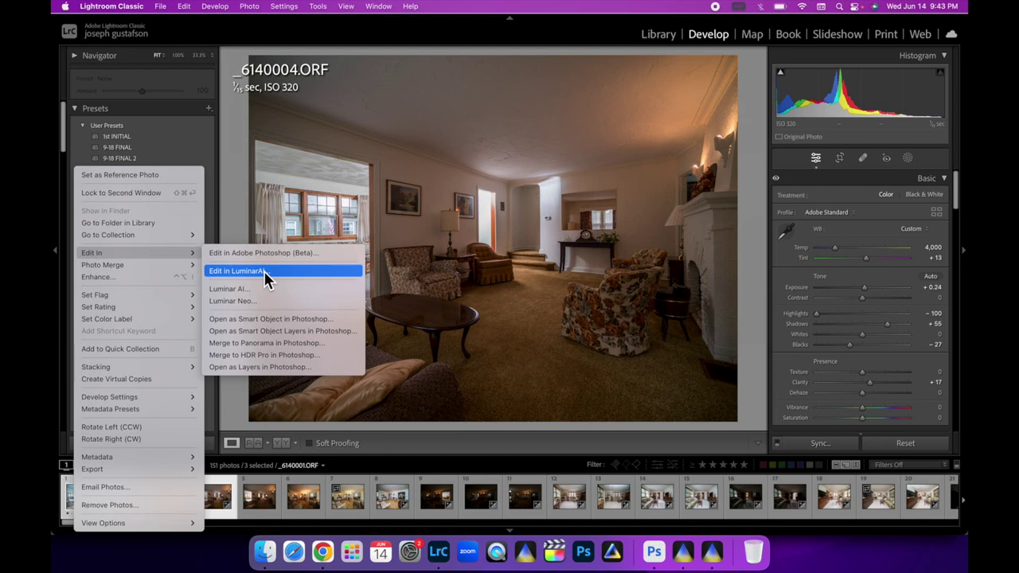
click(266, 367)
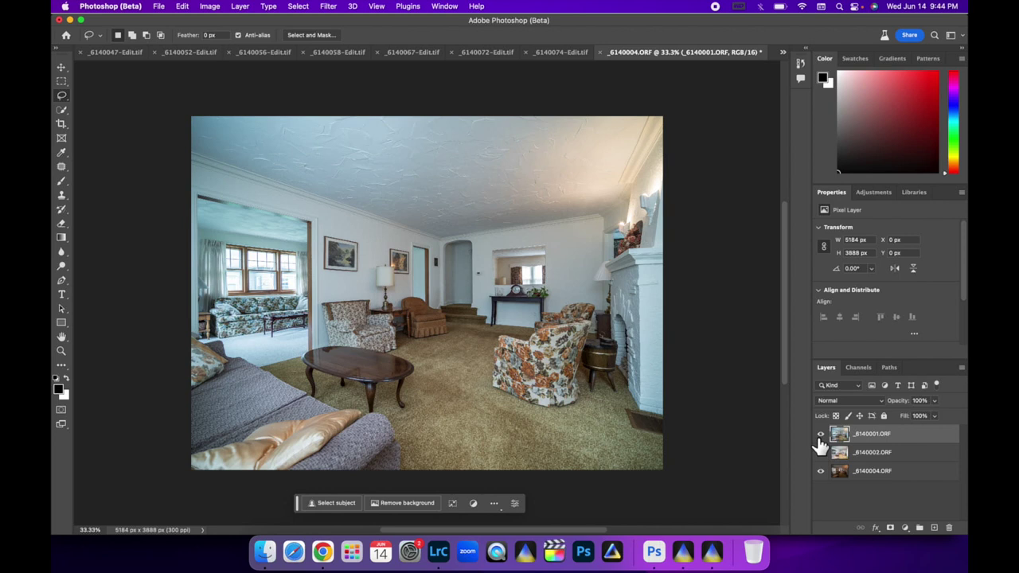
Auto-align all three exposure layers, then select only the _6140001 layer.
shift+click(923, 475)
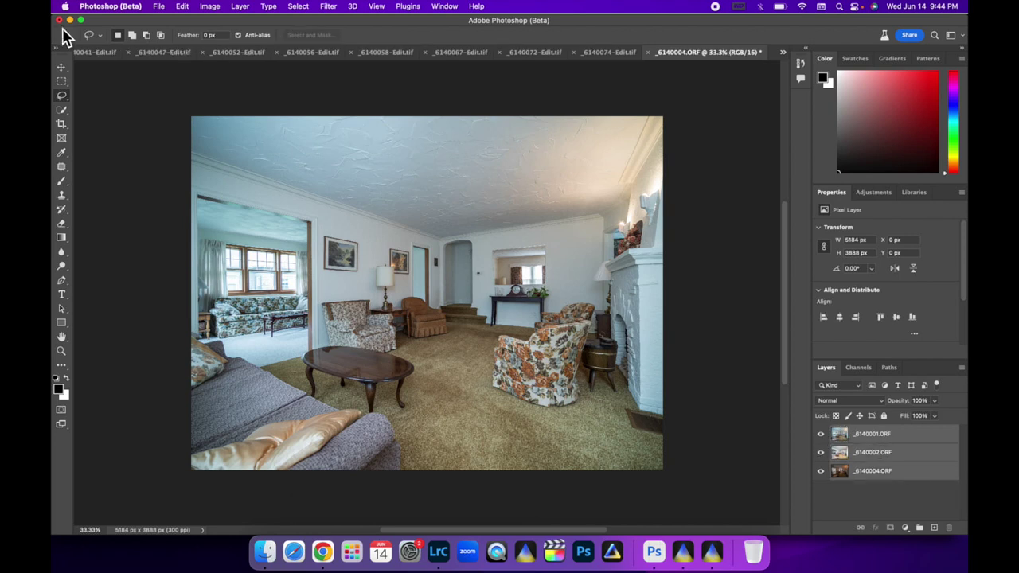
click(188, 10)
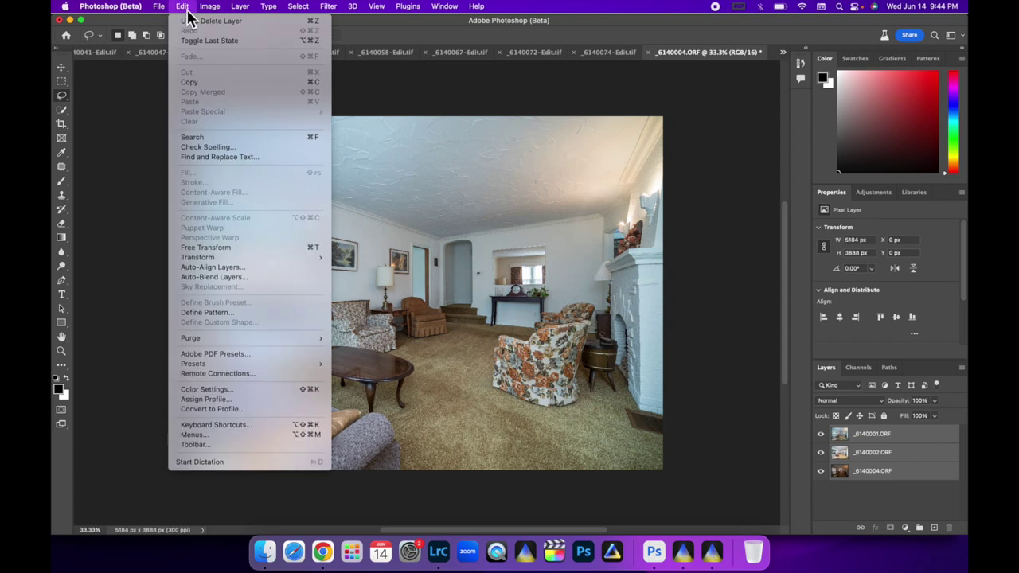
click(198, 268)
click(639, 168)
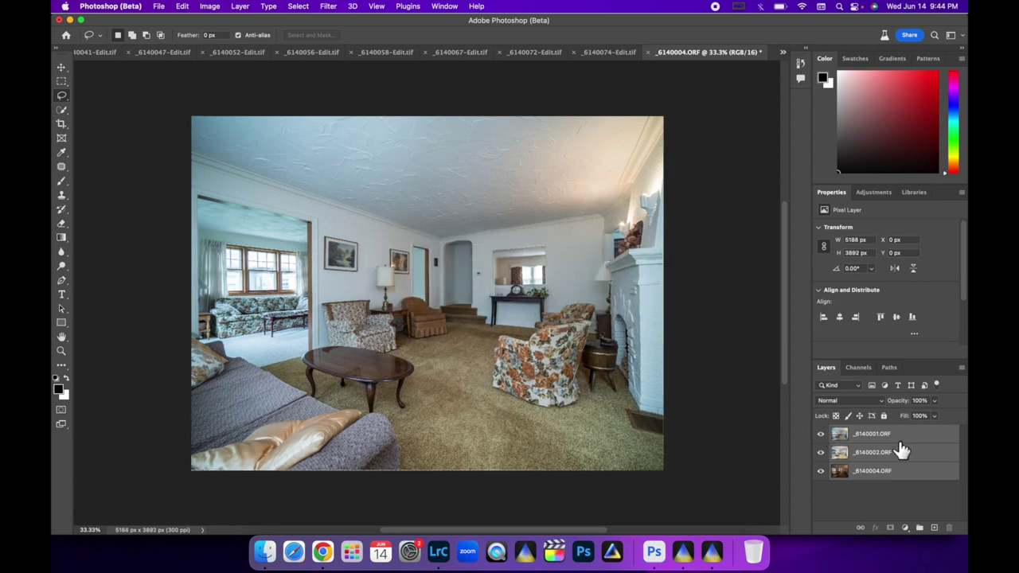
click(912, 496)
click(513, 208)
click(901, 439)
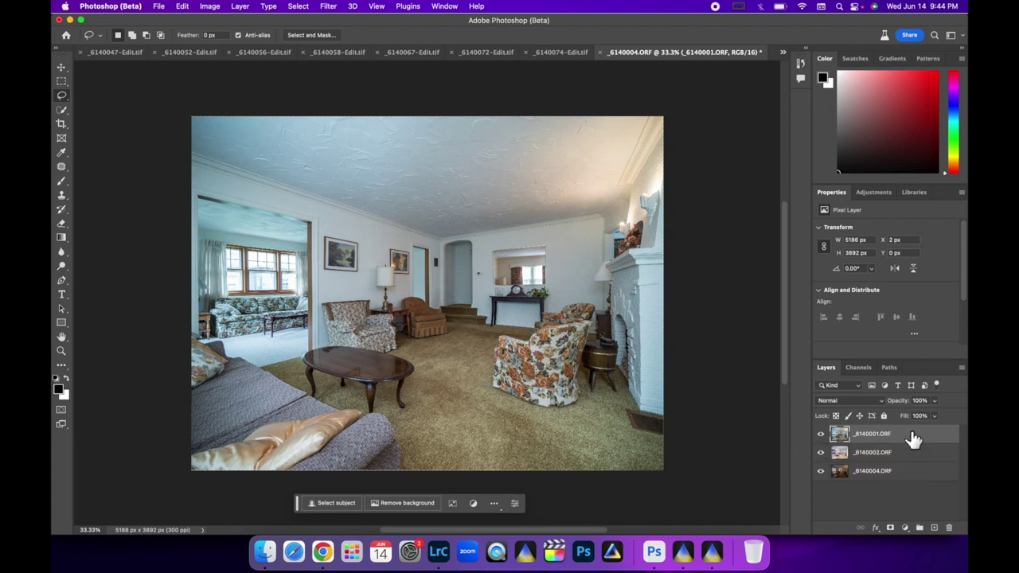
Move _6140004 above _6140002 and set its blend mode to Lighten, comparing visibility.
click(821, 434)
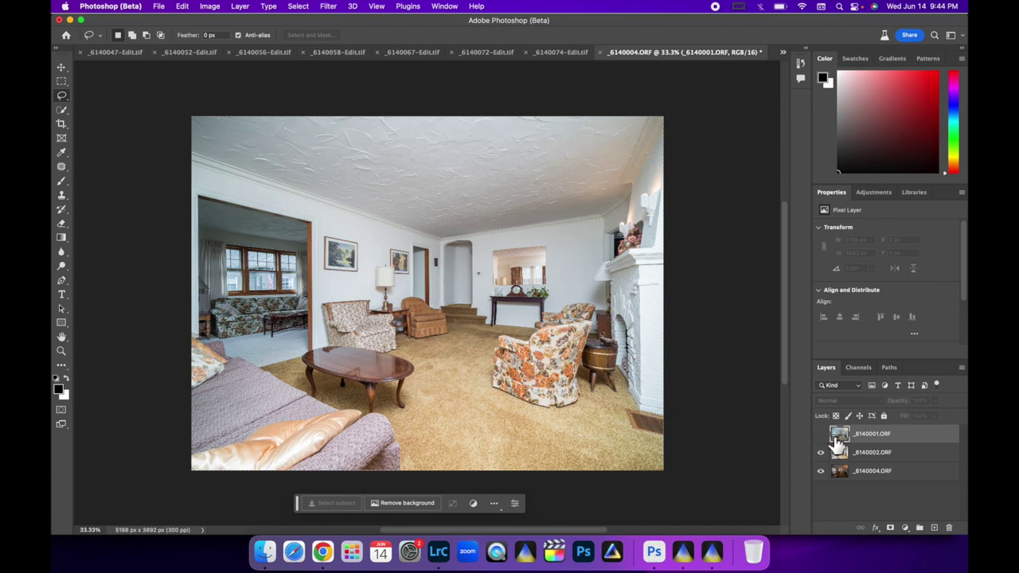
click(821, 452)
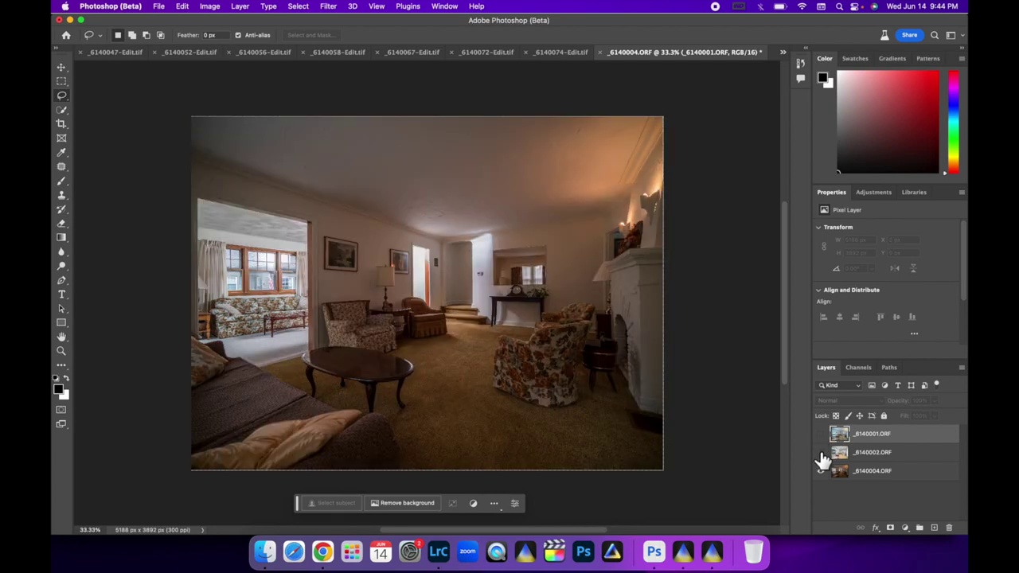
click(821, 452)
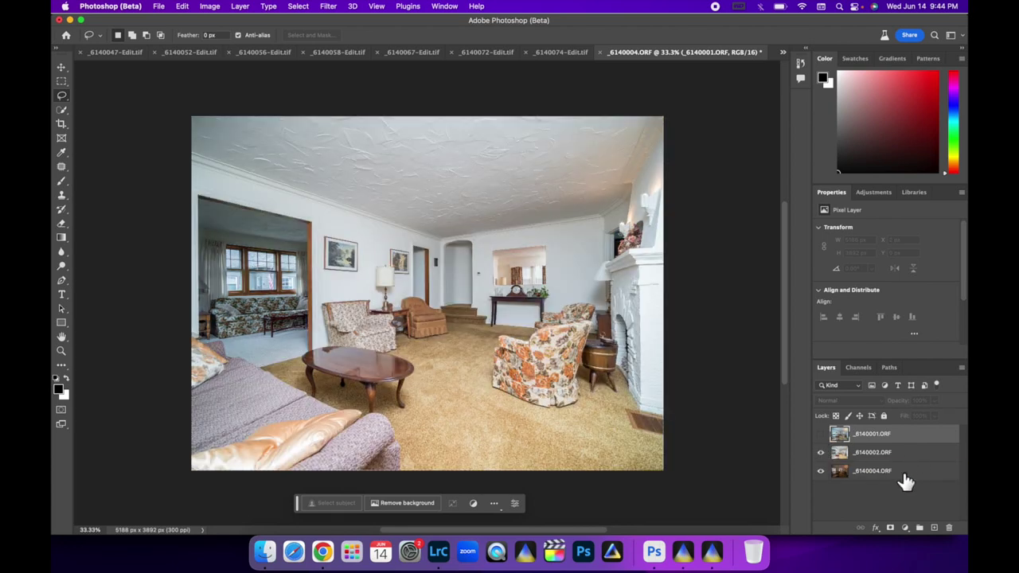
drag(906, 470, 903, 455)
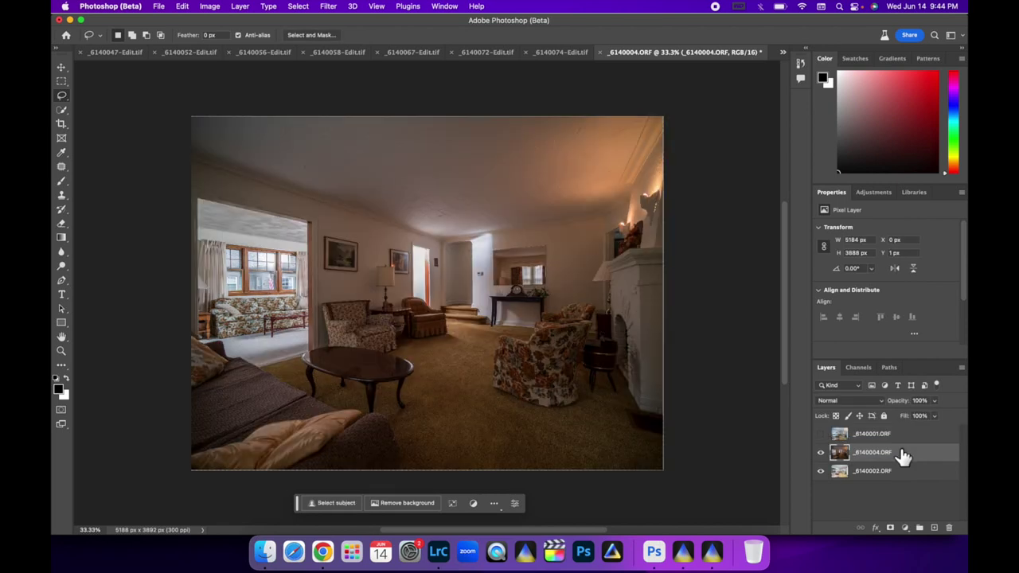
click(849, 400)
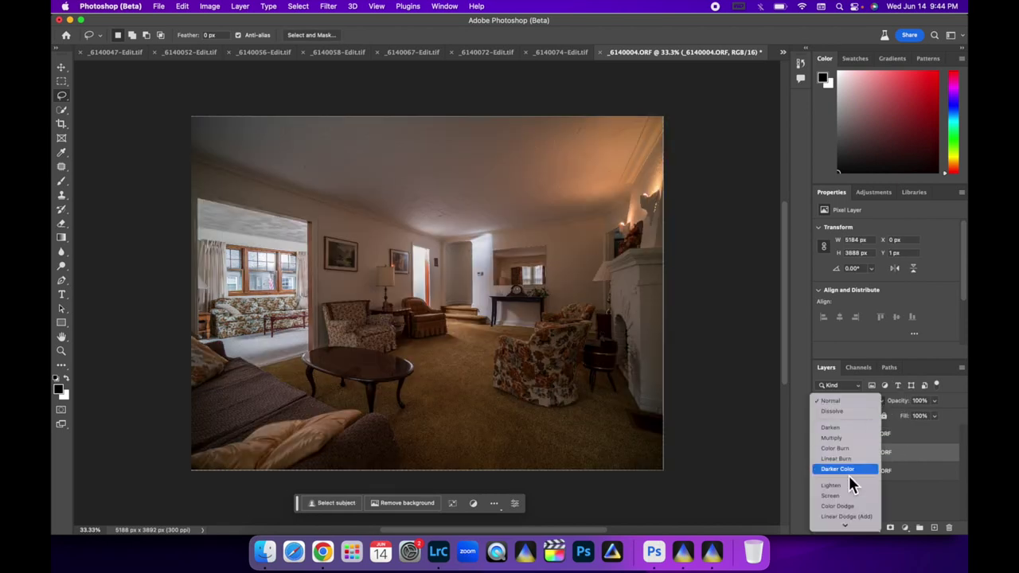
click(849, 485)
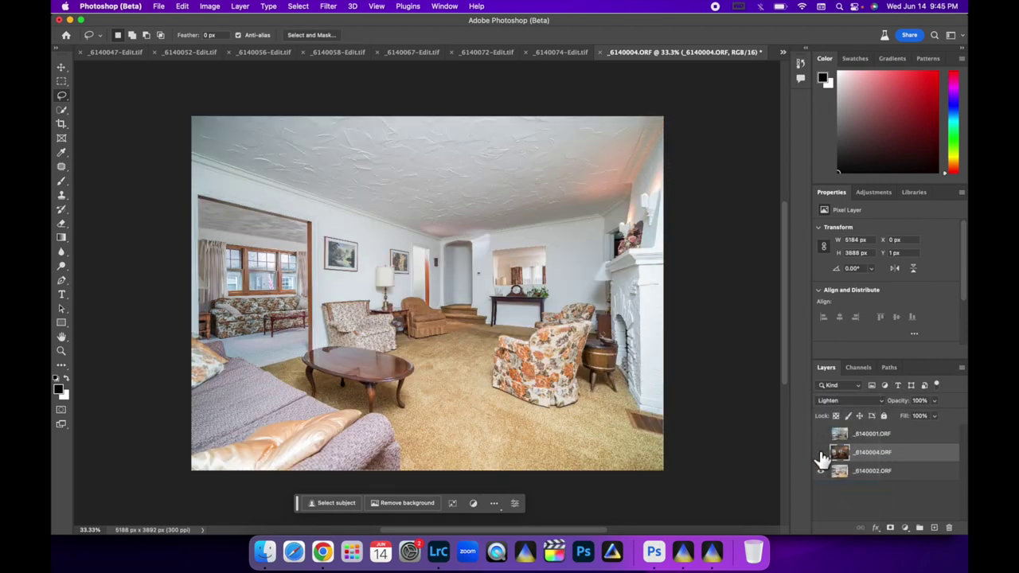
click(821, 454)
click(821, 453)
Add a mask to _6140004 and paint on it with a 300 px brush, comparing the result.
click(890, 528)
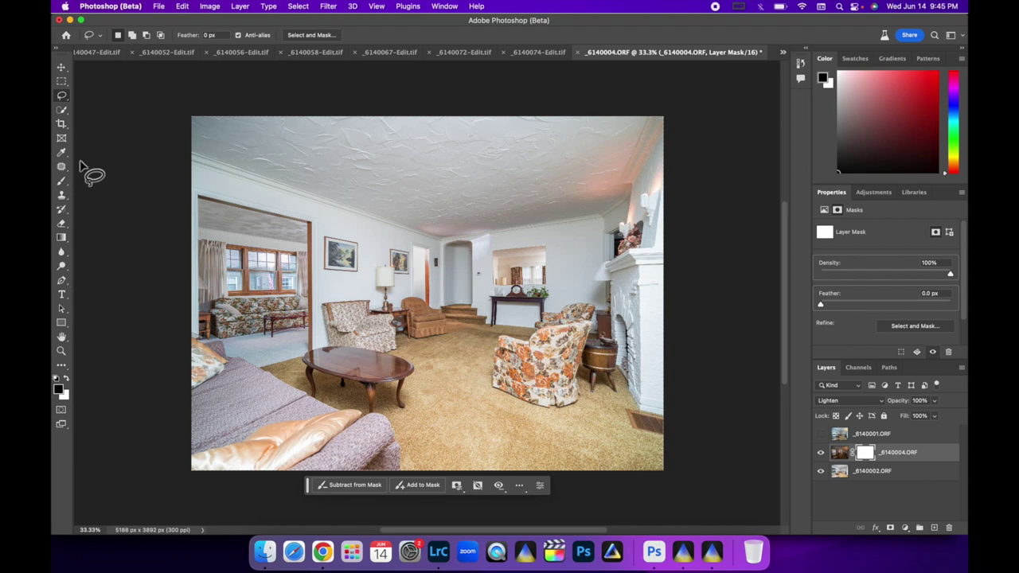
click(61, 182)
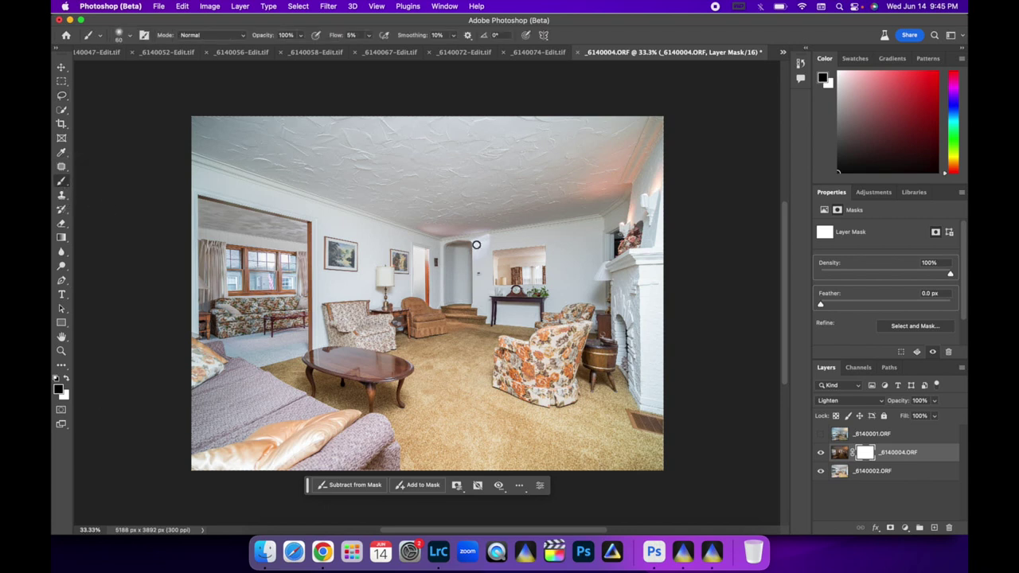
key(bracketright)
key(bracketright)
key(bracketright)
key(bracketright)
key(bracketright)
key(bracketright)
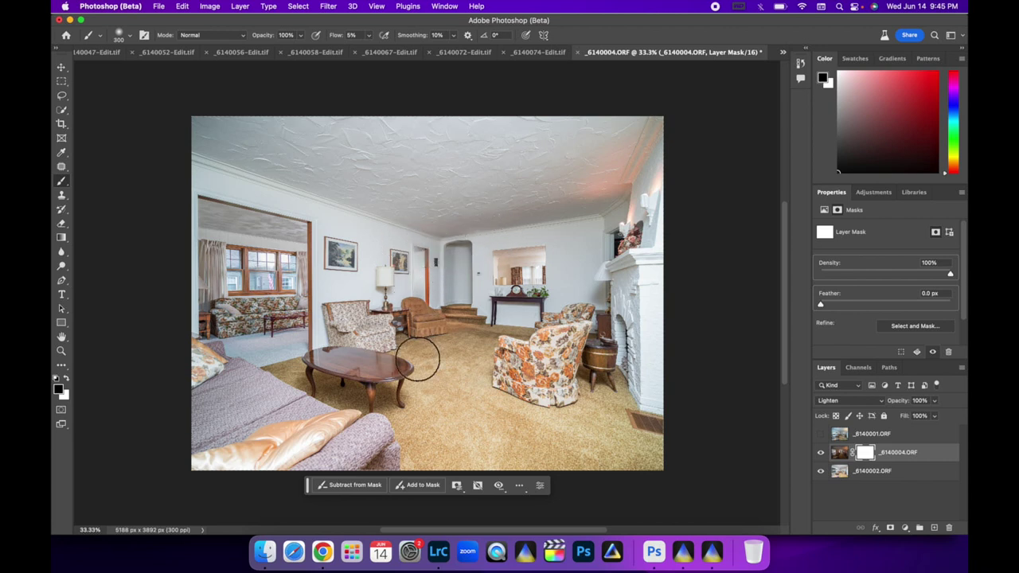
click(821, 453)
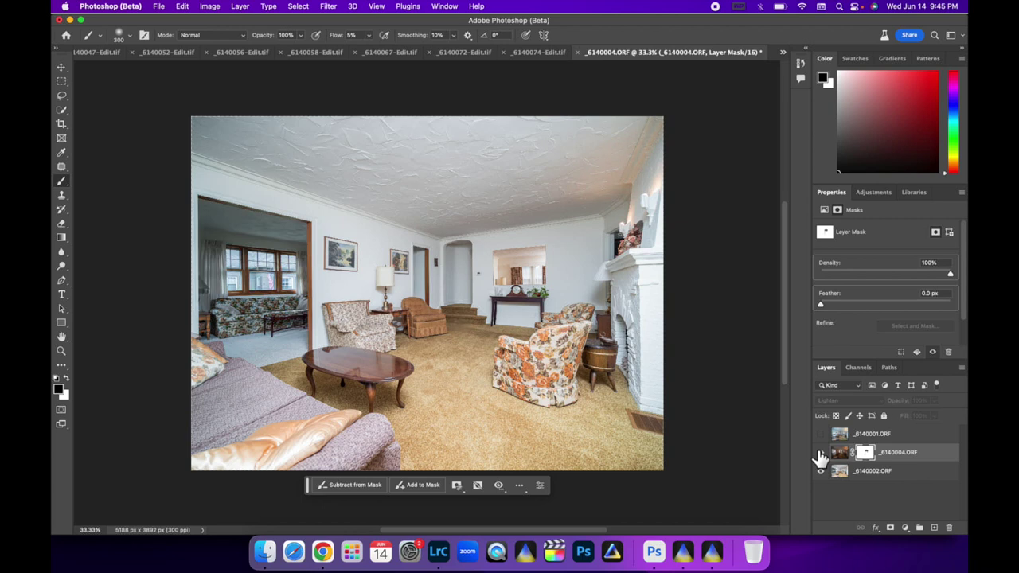
click(821, 453)
click(821, 453)
click(821, 453)
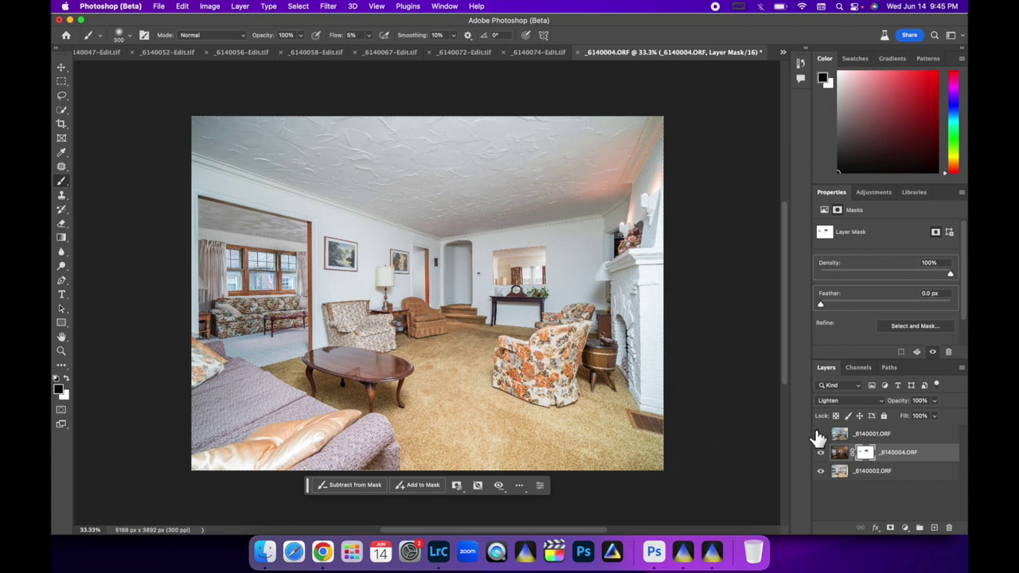
Show and select the top _6140001 layer and trial its opacity around 50%.
click(821, 434)
click(911, 437)
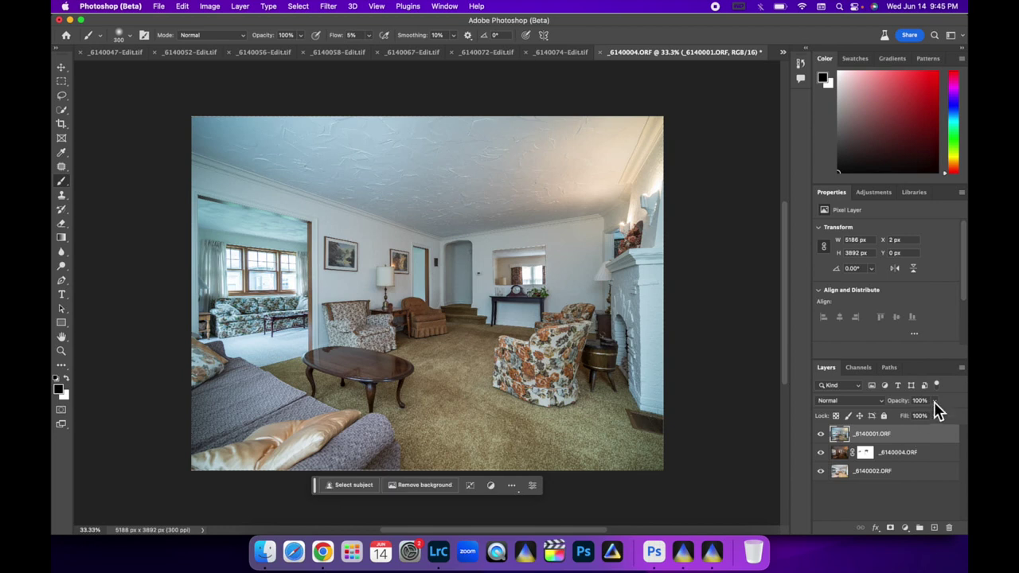
click(936, 402)
drag(913, 427, 916, 424)
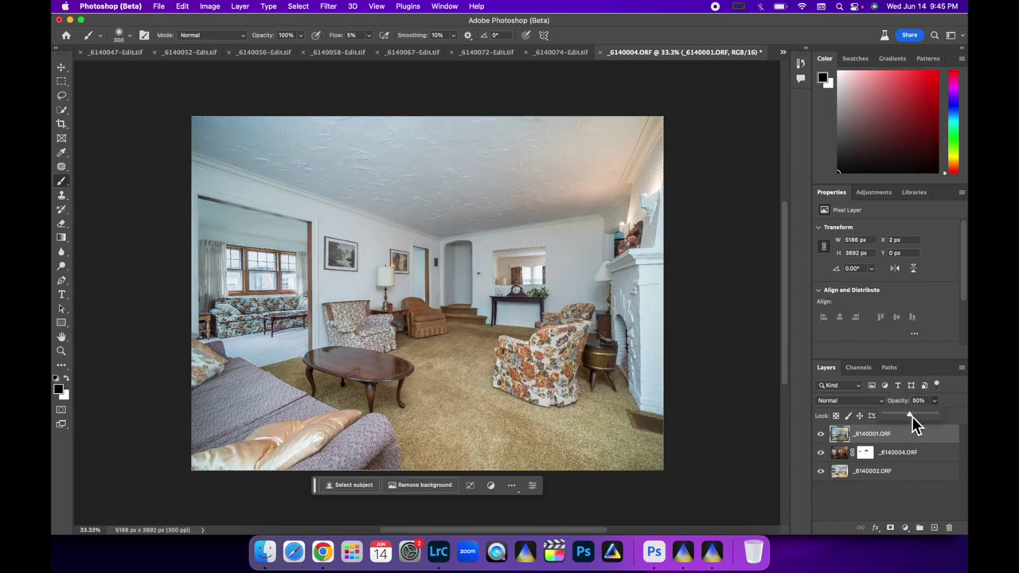
click(914, 425)
click(821, 434)
click(821, 433)
Set _6140001 to Luminosity blend mode at 46% opacity.
click(867, 403)
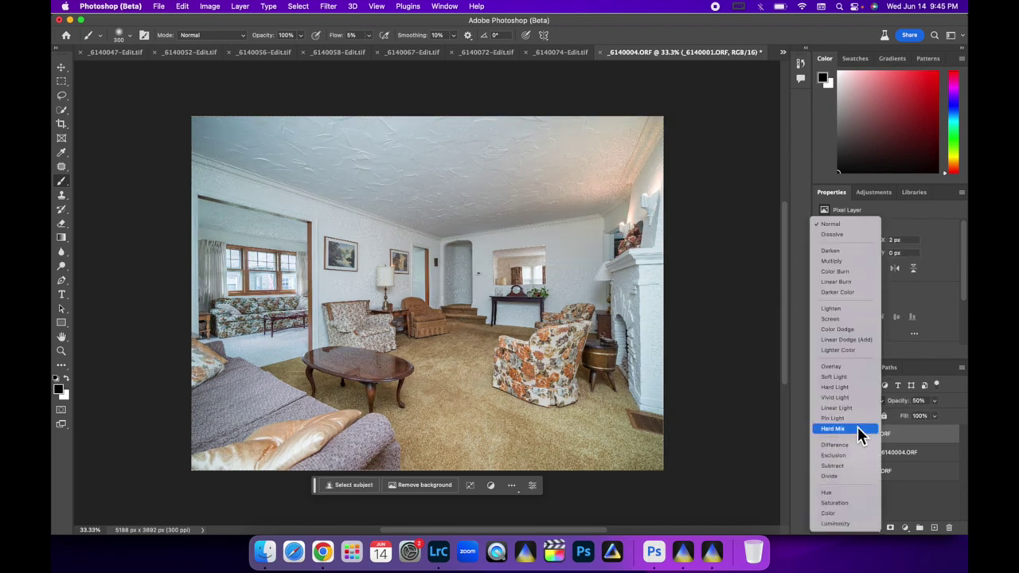
click(842, 526)
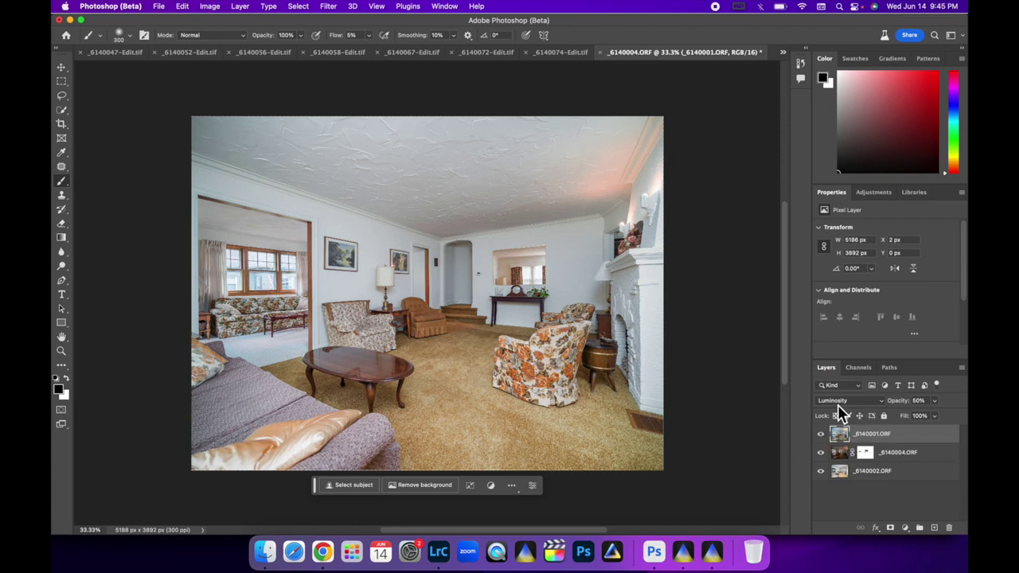
click(933, 411)
mouse_move(943, 417)
mouse_down()
mouse_move(899, 419)
mouse_move(948, 420)
mouse_up()
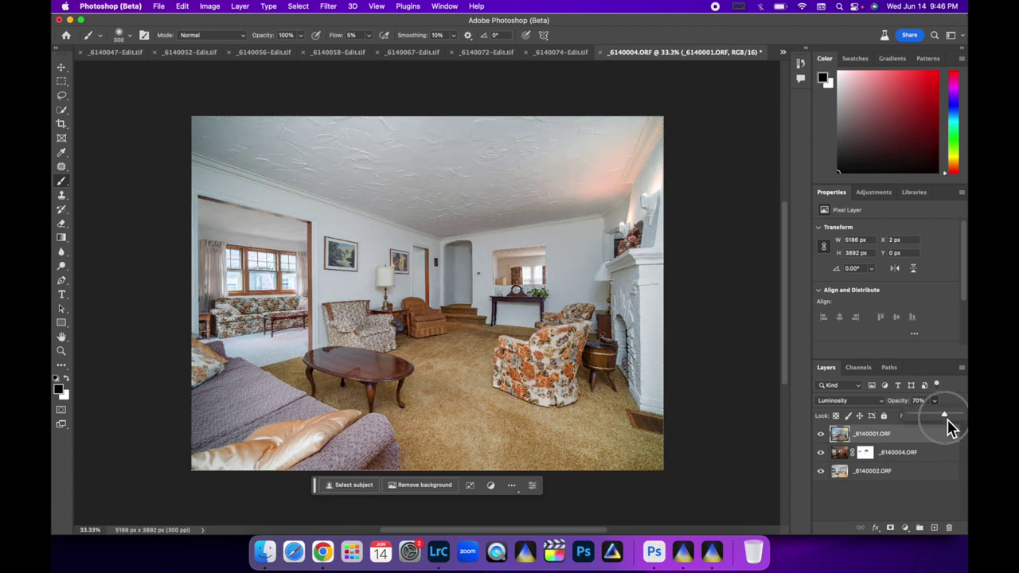
drag(939, 430, 937, 430)
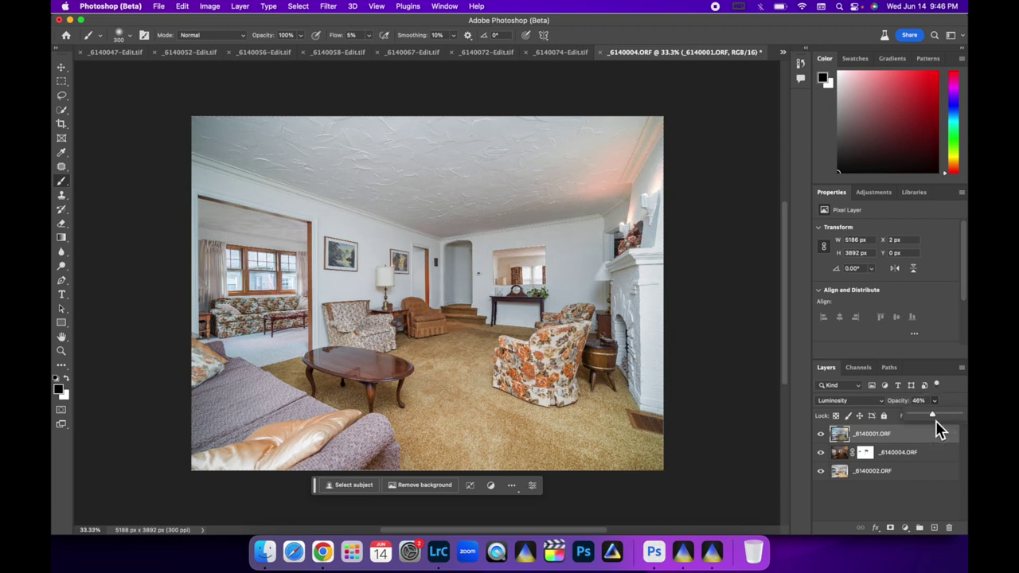
Flatten the image and save it back to Lightroom Classic.
right_click(915, 482)
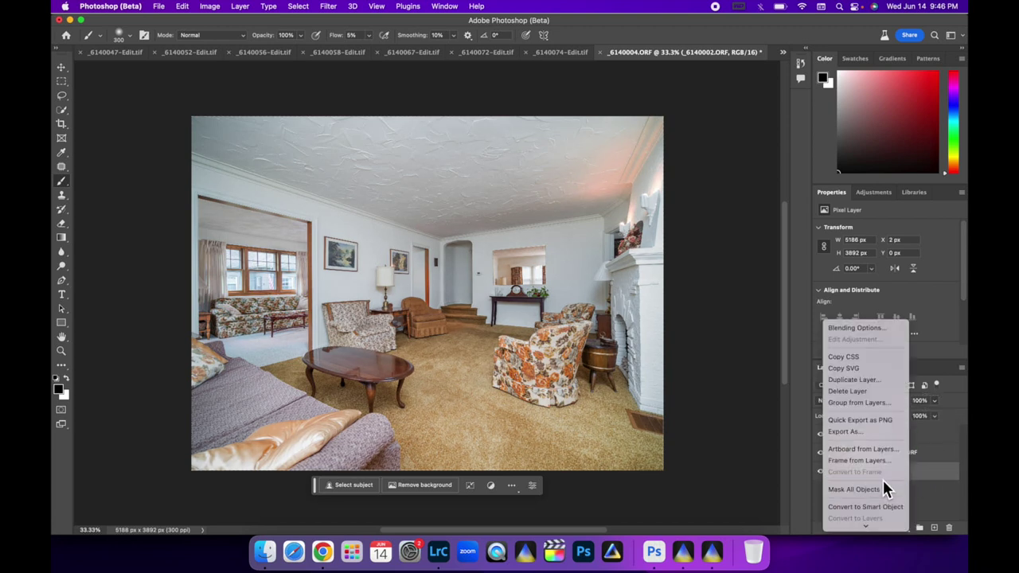
click(866, 427)
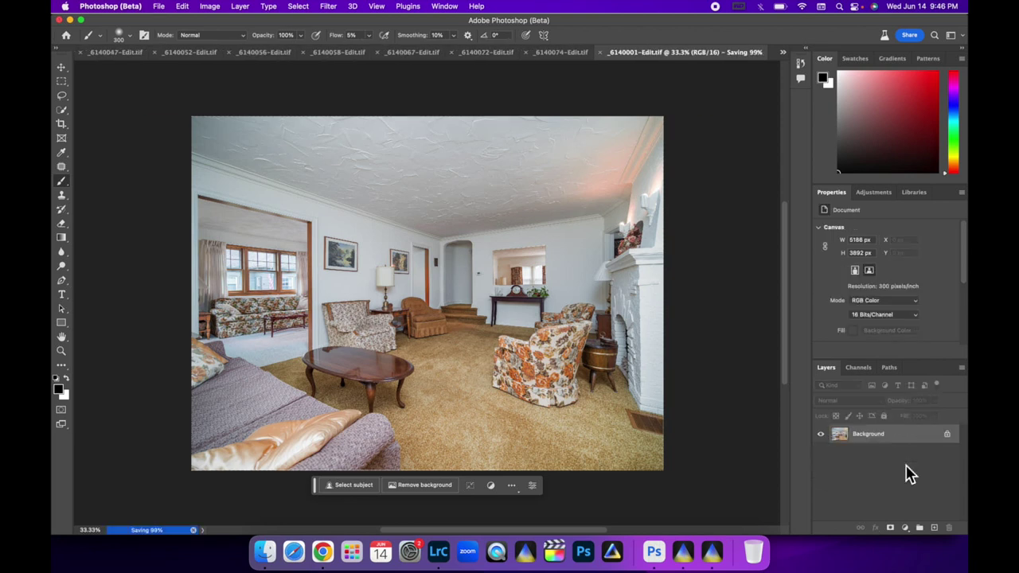
click(440, 553)
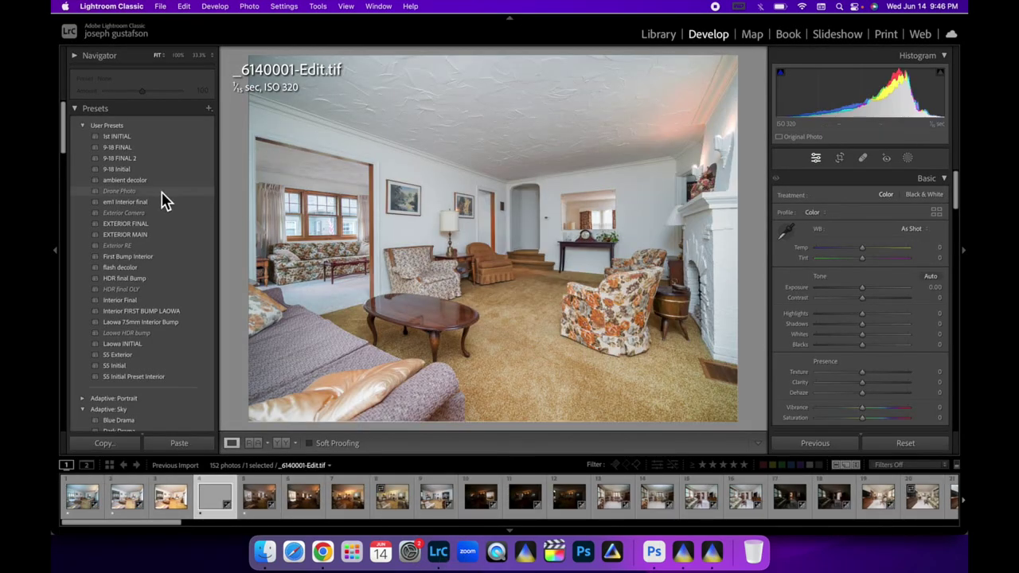
Apply the em1 Interior final preset with exposure +0.24 and blacks −31.
click(123, 204)
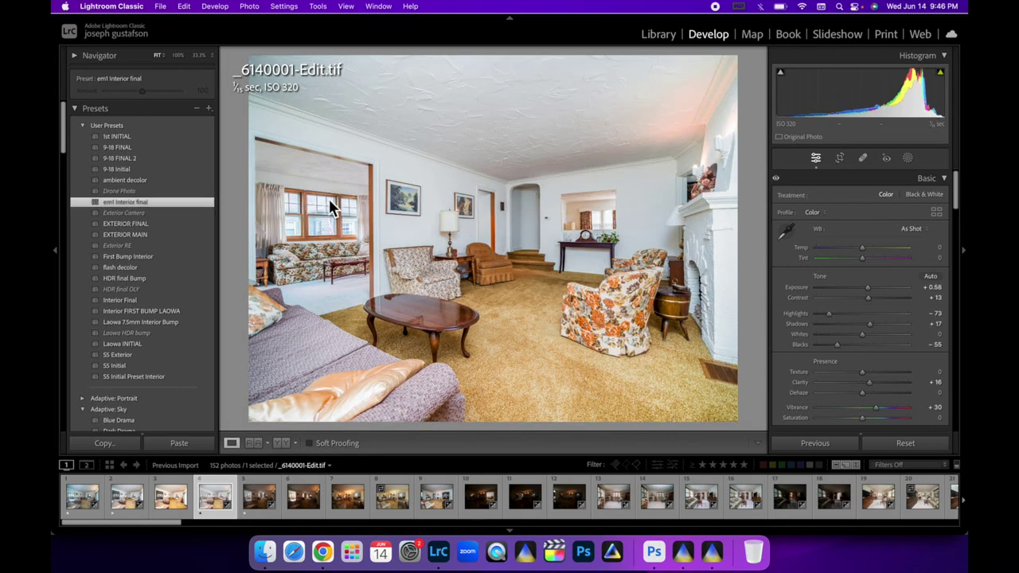
mouse_move(884, 91)
mouse_down()
mouse_move(870, 92)
mouse_move(883, 103)
mouse_up()
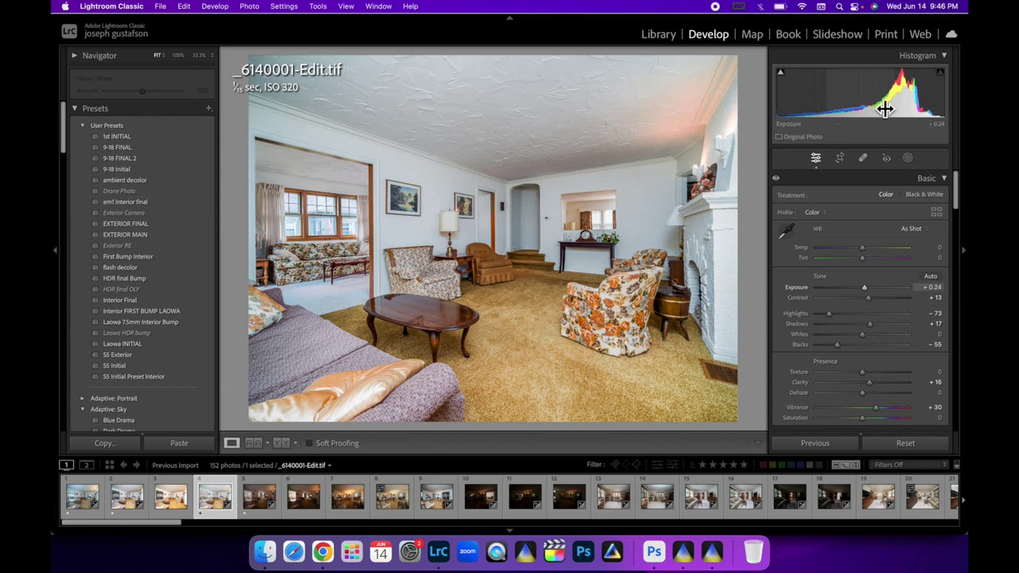
drag(839, 349, 850, 352)
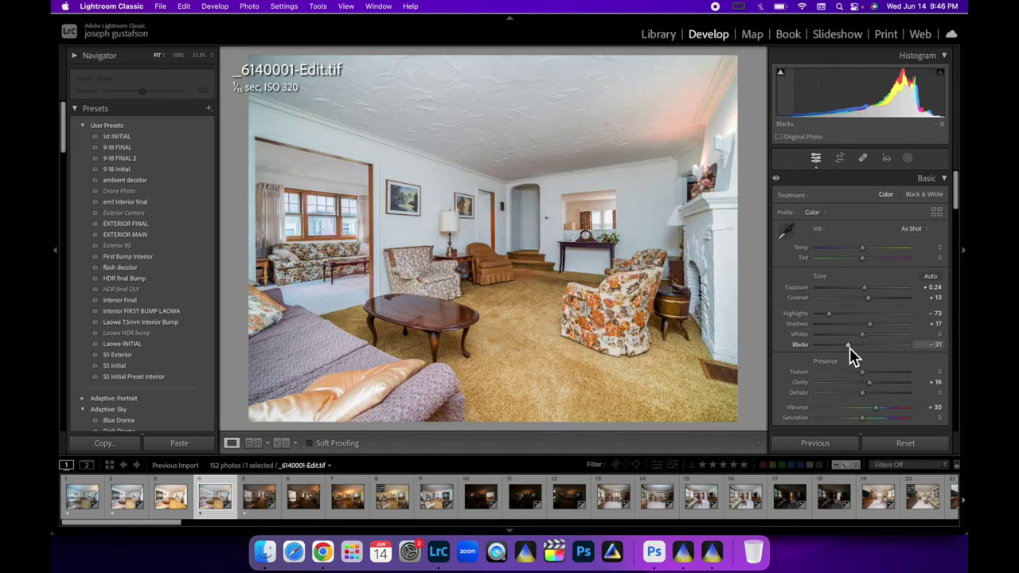
Raise the sharpening amount to 77 and flag the photo as a pick.
scroll(865, 374, down, 15)
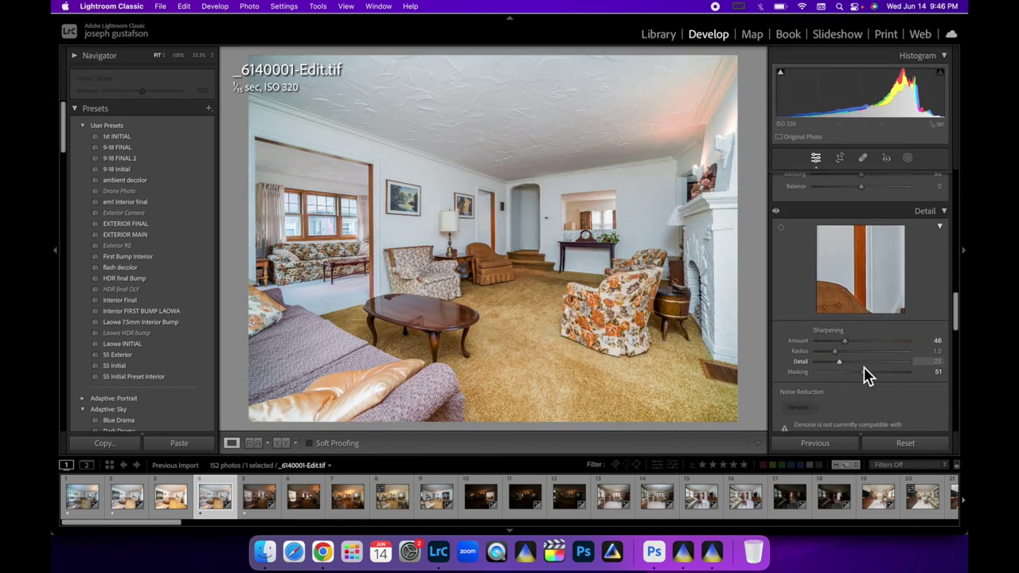
click(865, 343)
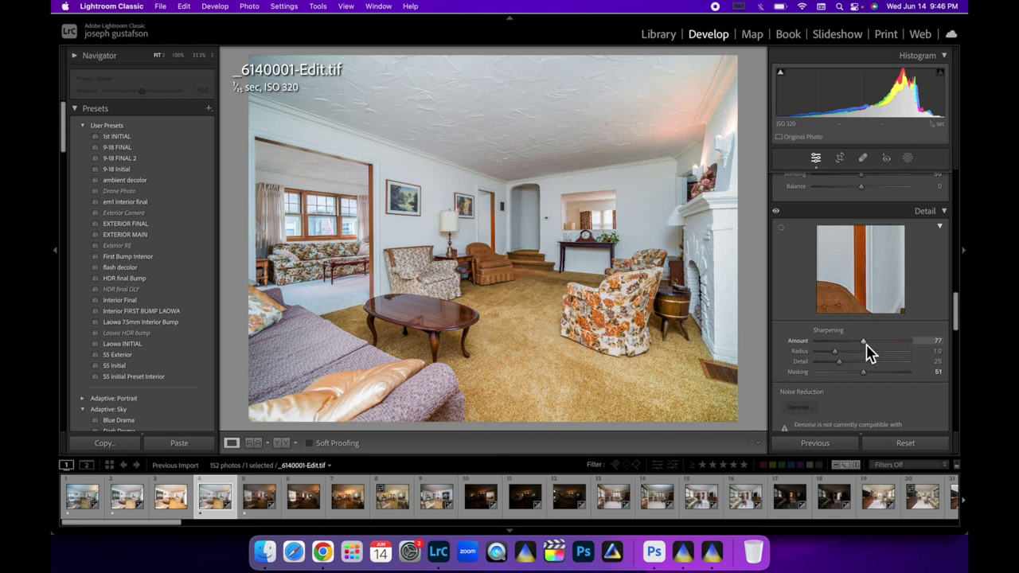
key(p)
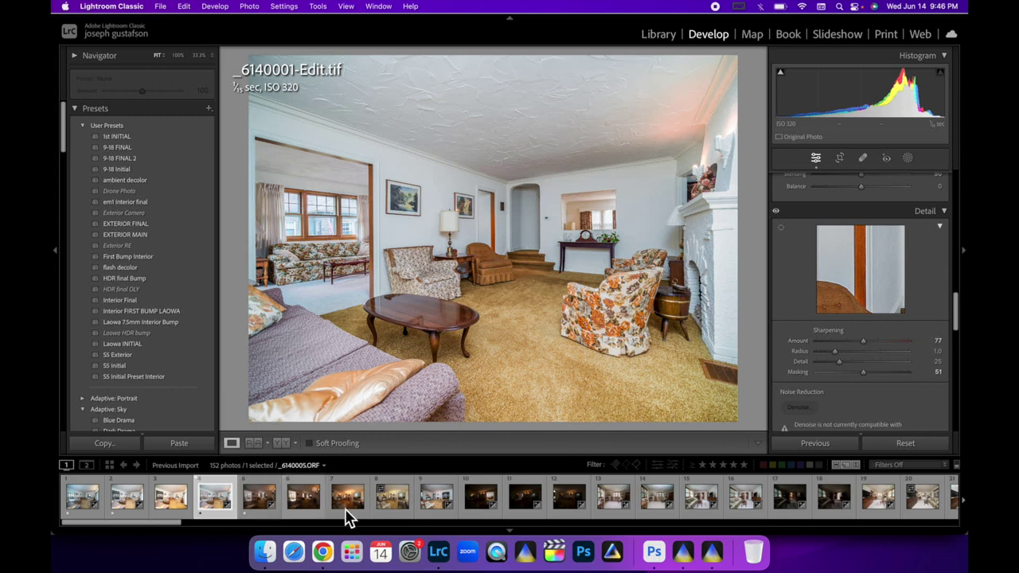
Paste the settings onto _6140006, set its white balance from the ceiling, and rate it one star.
click(347, 510)
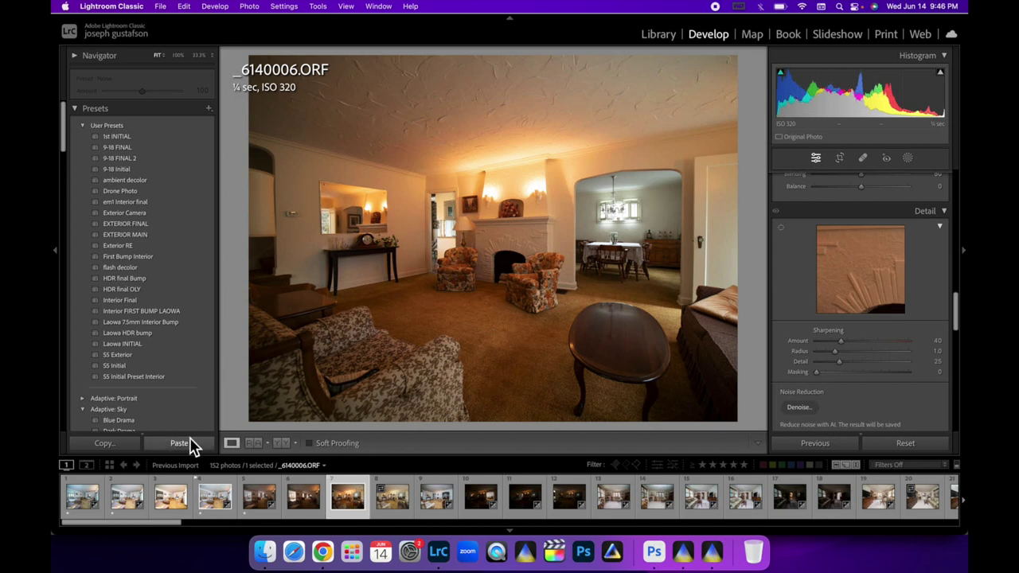
click(185, 444)
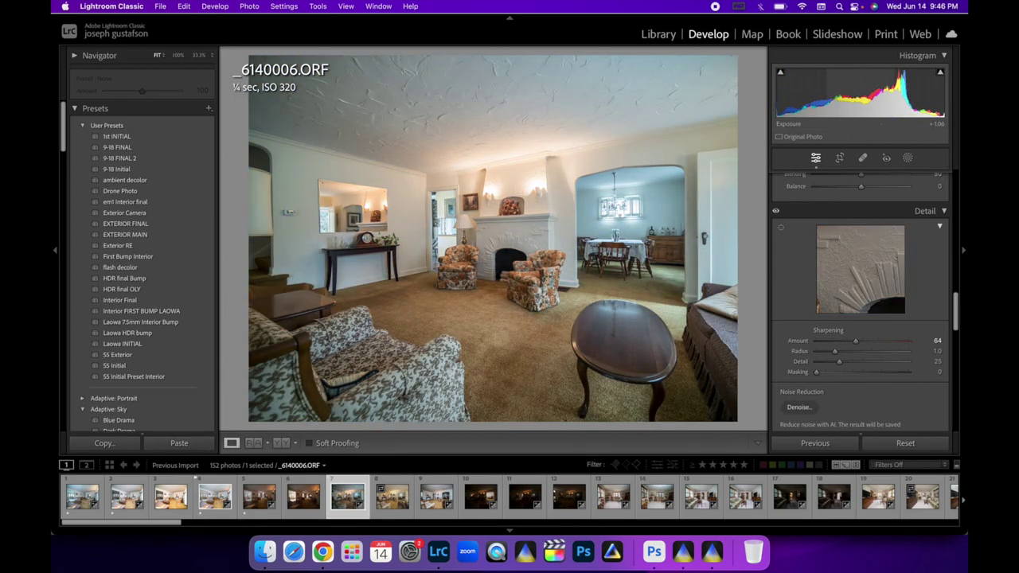
scroll(849, 357, up, 10)
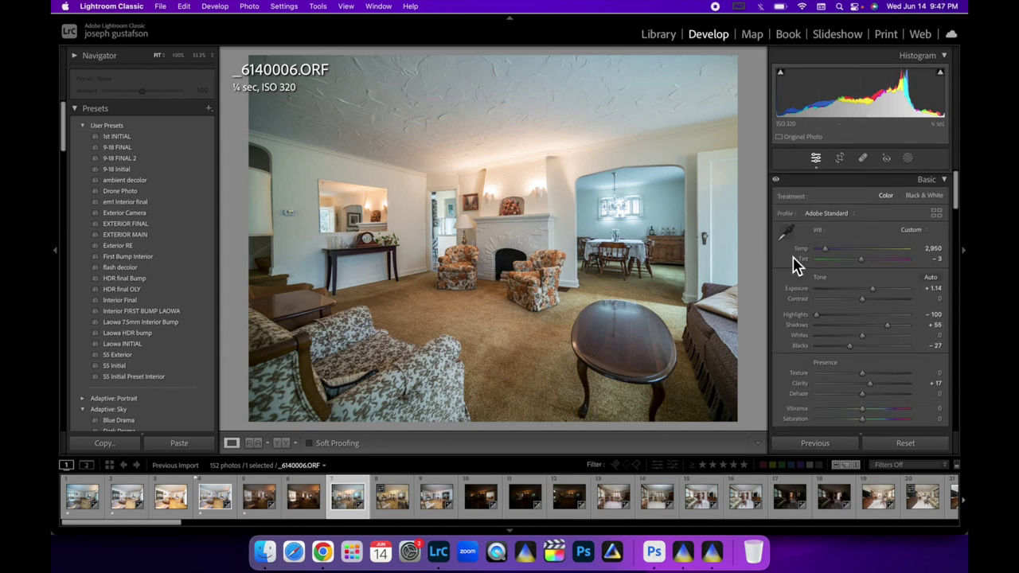
click(786, 231)
click(538, 114)
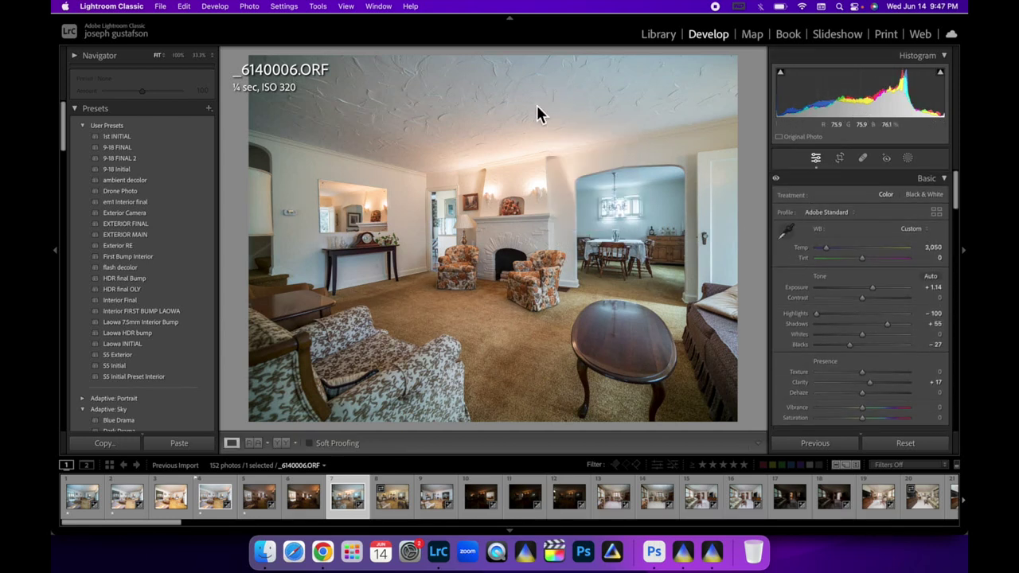
key(1)
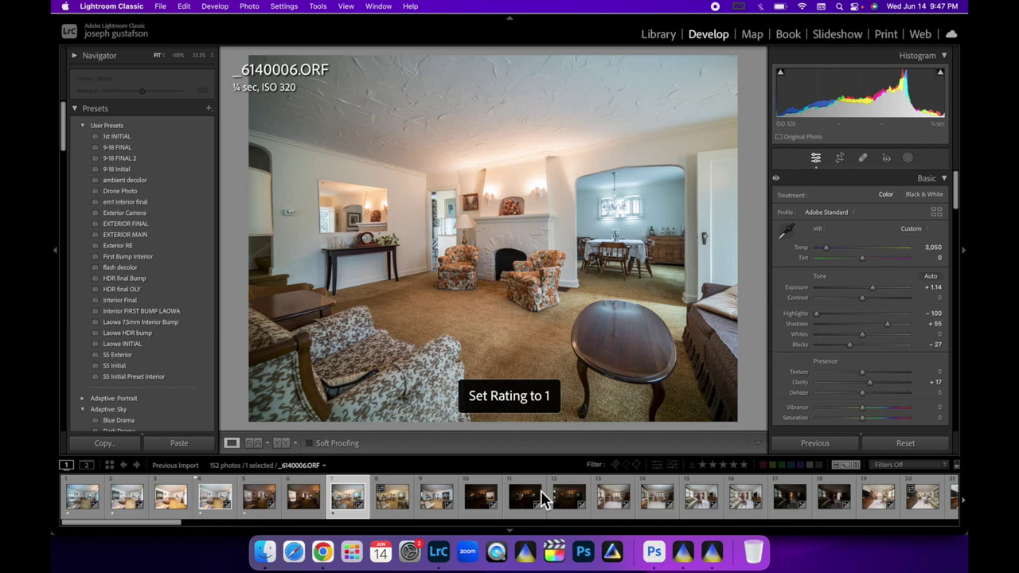
On _6140008, paste the settings, raise exposure to +0.84, and set white balance from the ceiling.
click(390, 500)
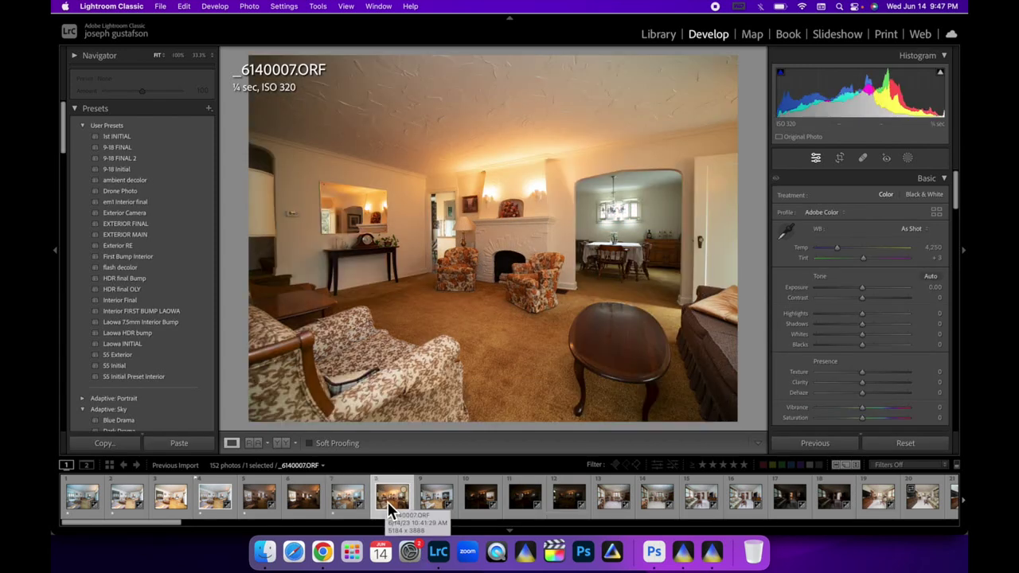
click(437, 509)
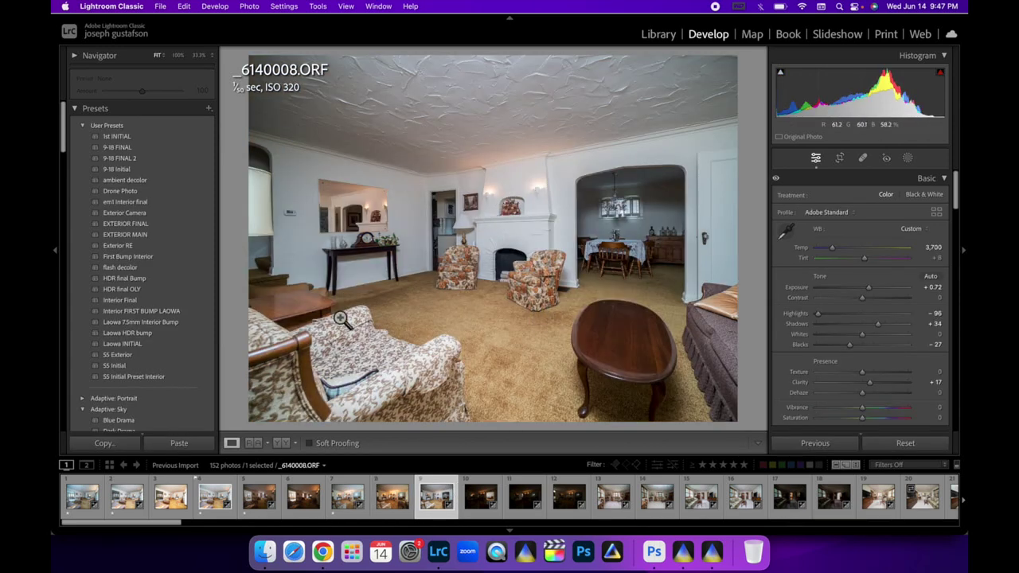
click(179, 444)
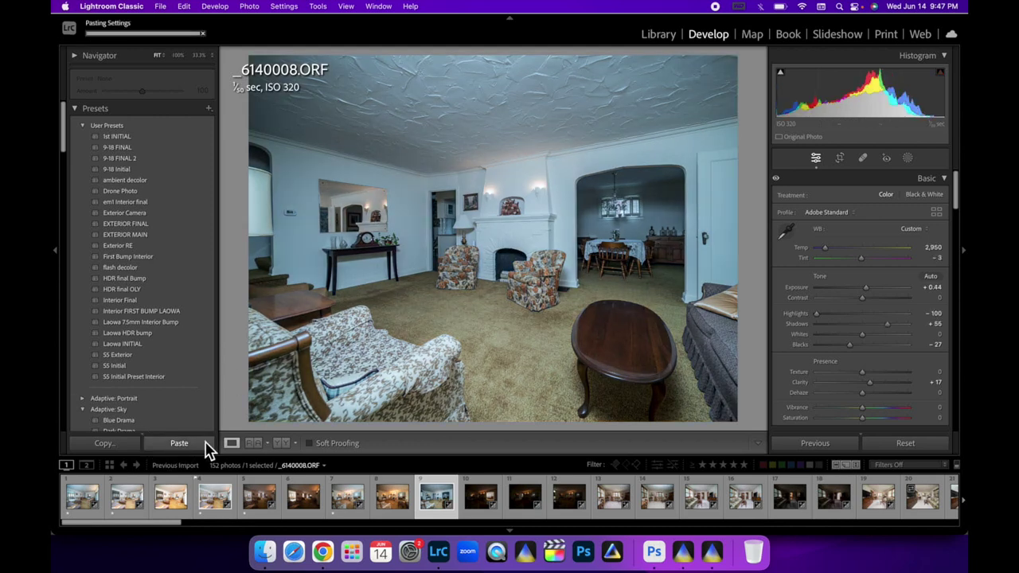
drag(843, 111, 866, 117)
click(785, 230)
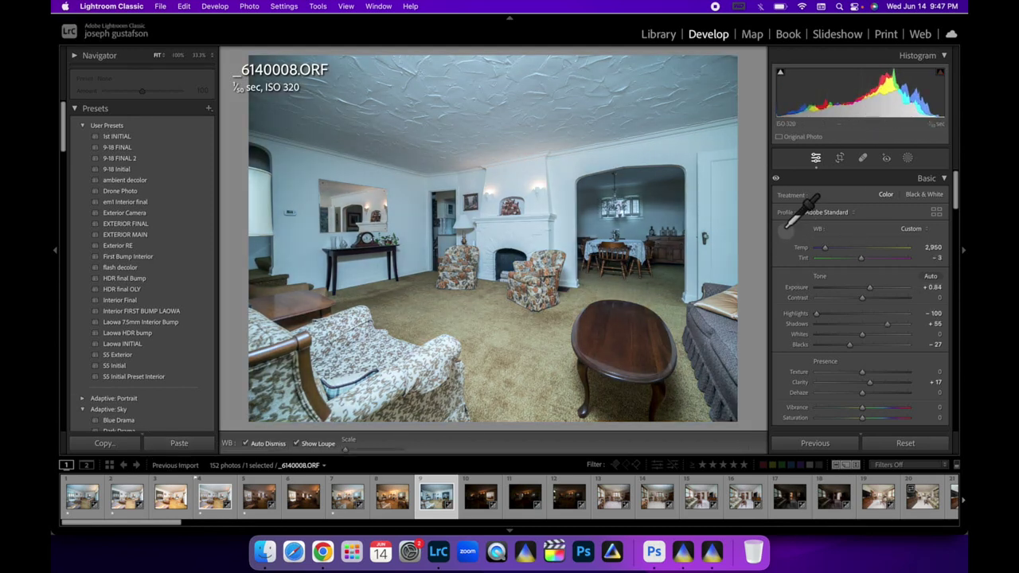
click(494, 142)
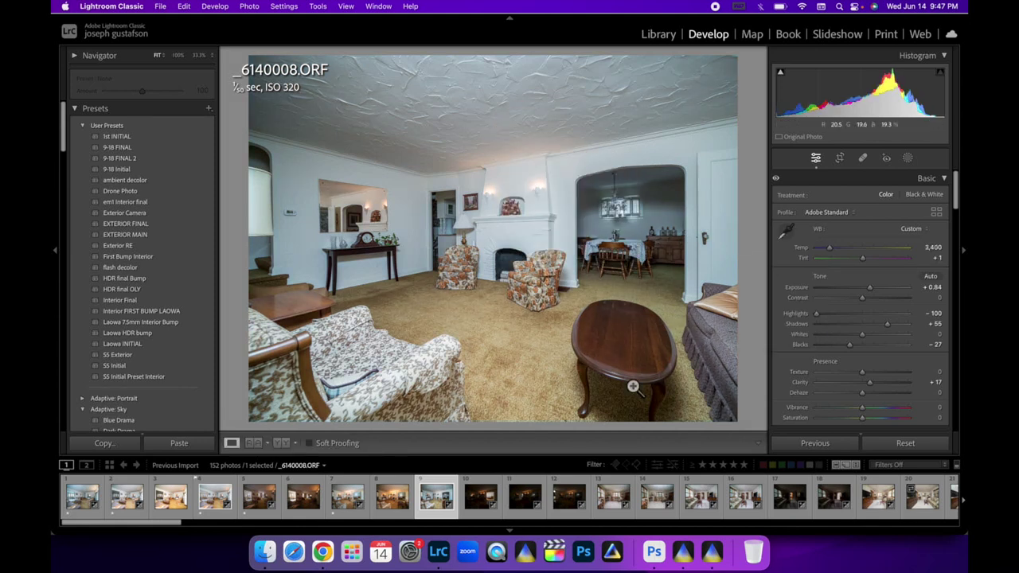
click(480, 497)
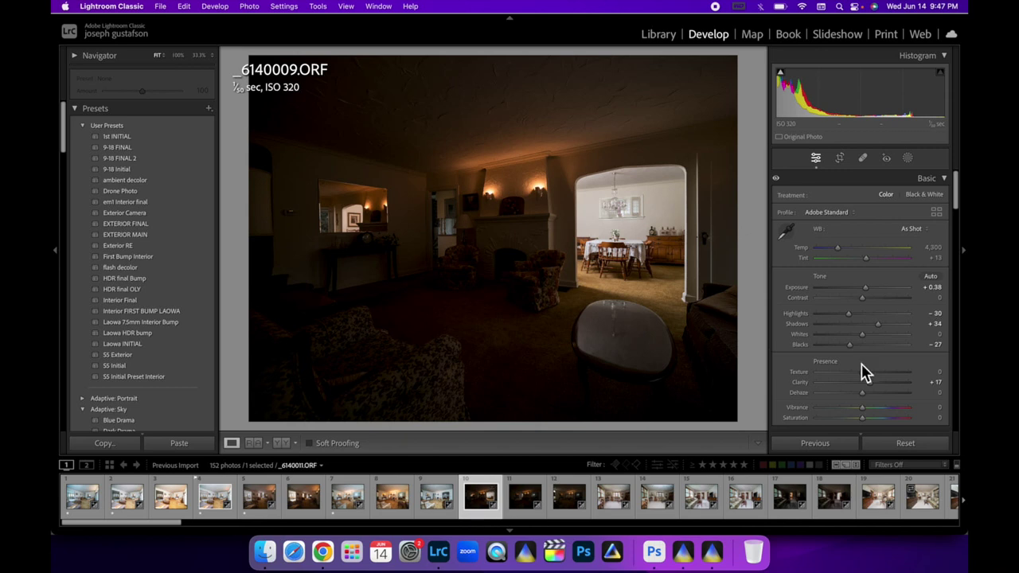
Raise _6140009.ORF's exposure to +1.28 and lower highlights to -61.
drag(820, 95, 876, 95)
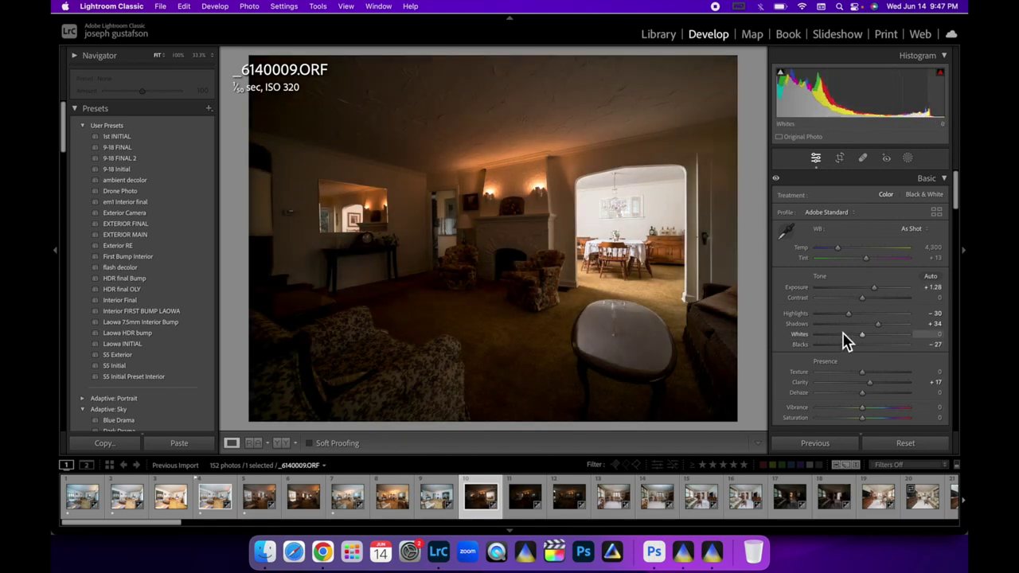
drag(849, 315, 834, 317)
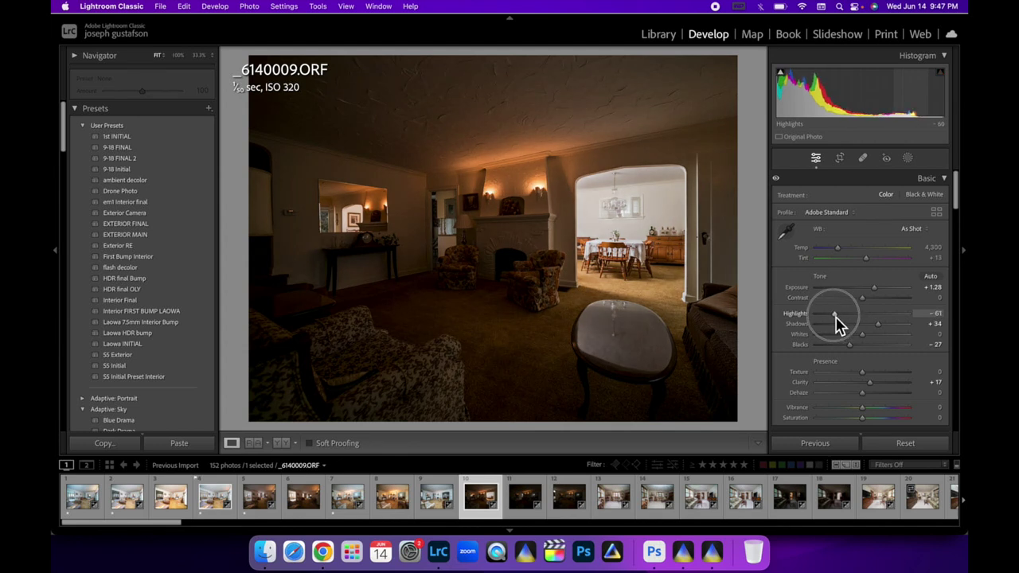
click(169, 422)
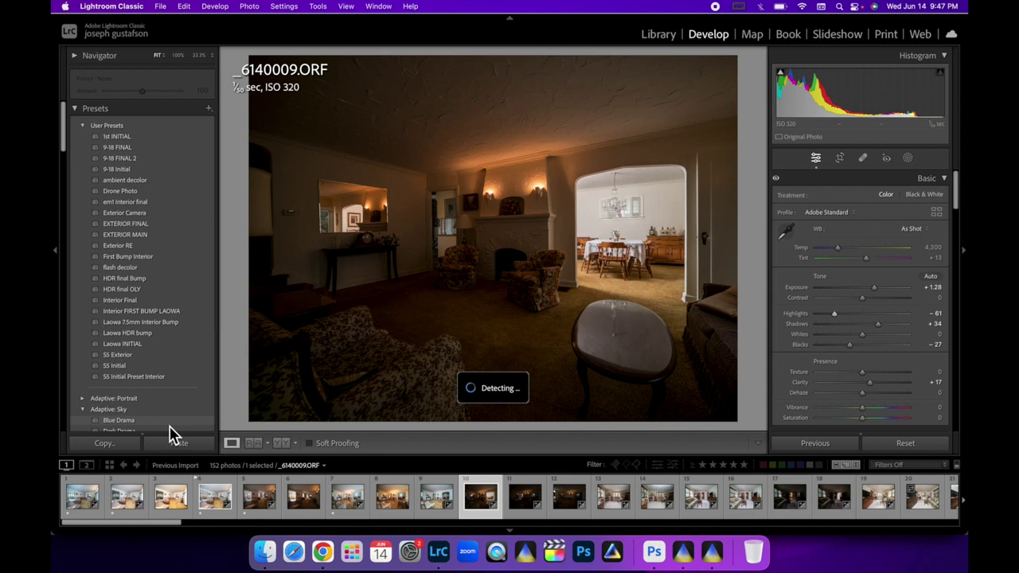
Neutralise white balance from the doorway wall (temp 3,850, tint +10) and rate it one star.
click(785, 230)
click(650, 180)
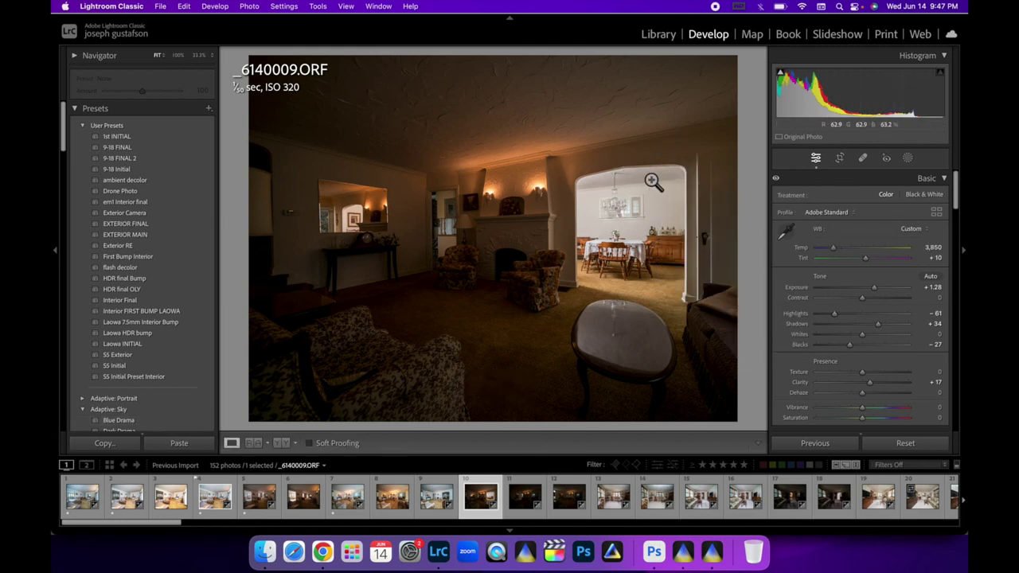
key(1)
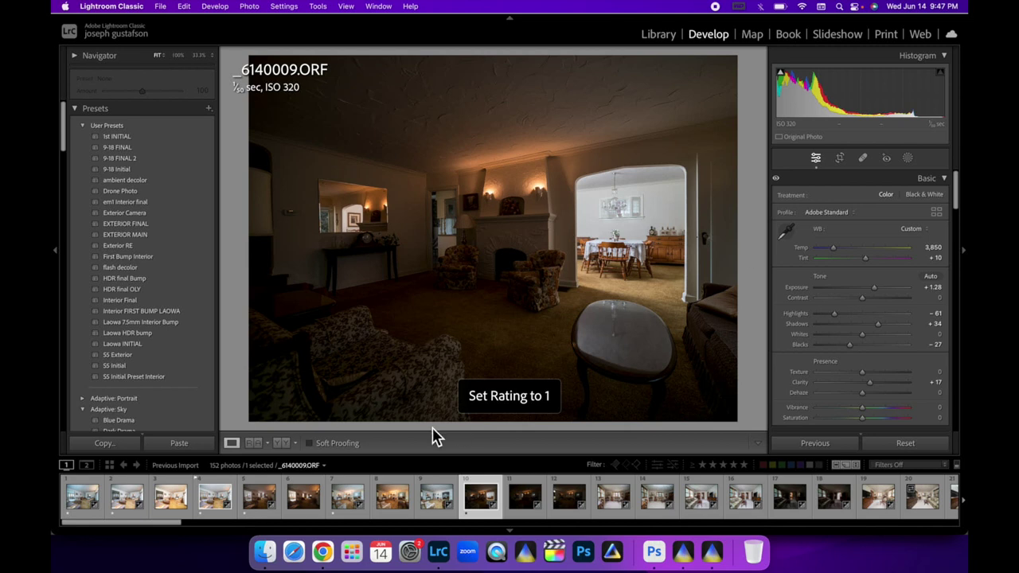
Add two more bracketed exposures to the filmstrip selection.
super+click(345, 513)
super+click(270, 516)
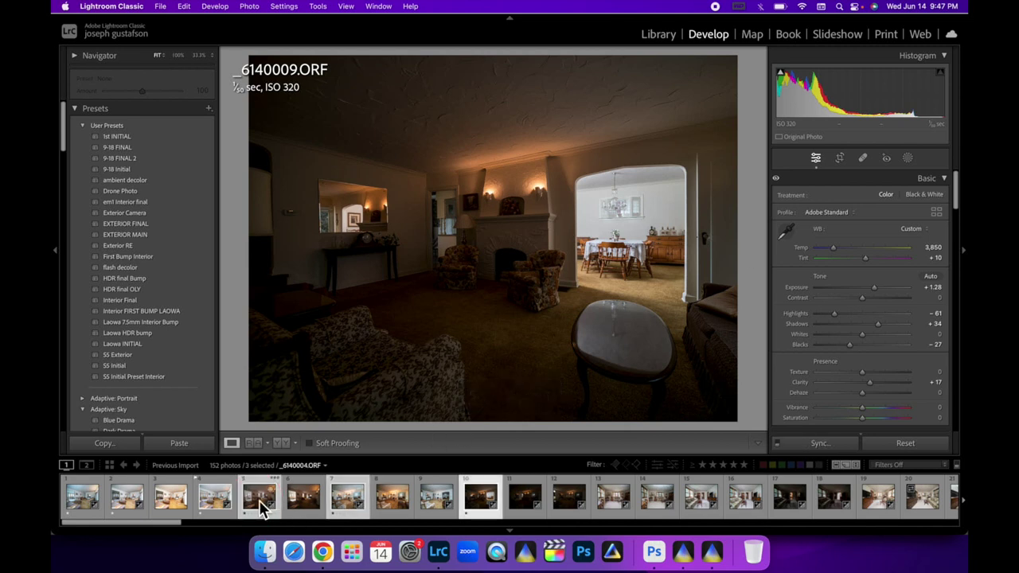
right_click(259, 506)
Open the three exposures as Photoshop layers and toggle layer visibility to compare them.
mouse_move(353, 253)
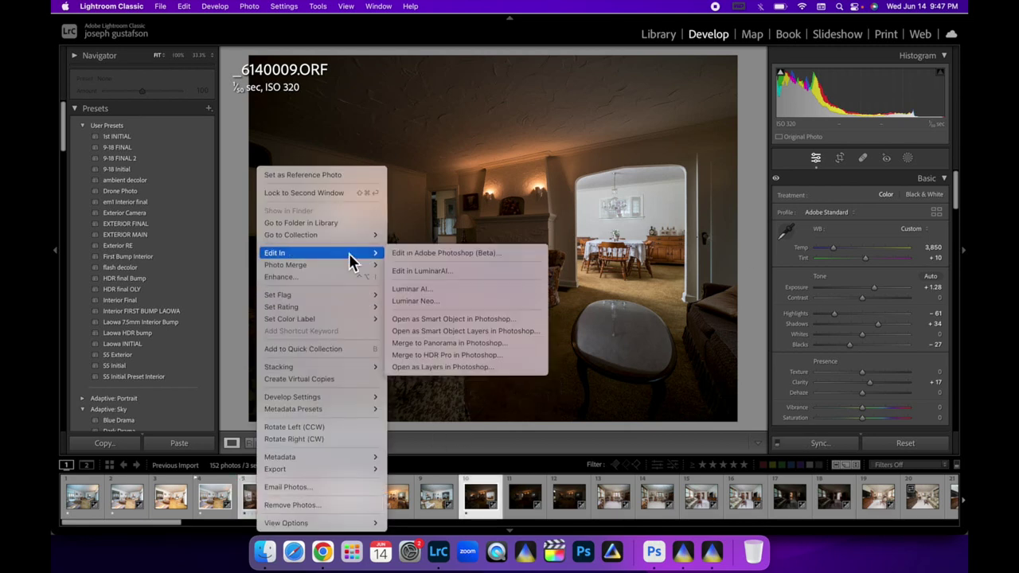
click(457, 367)
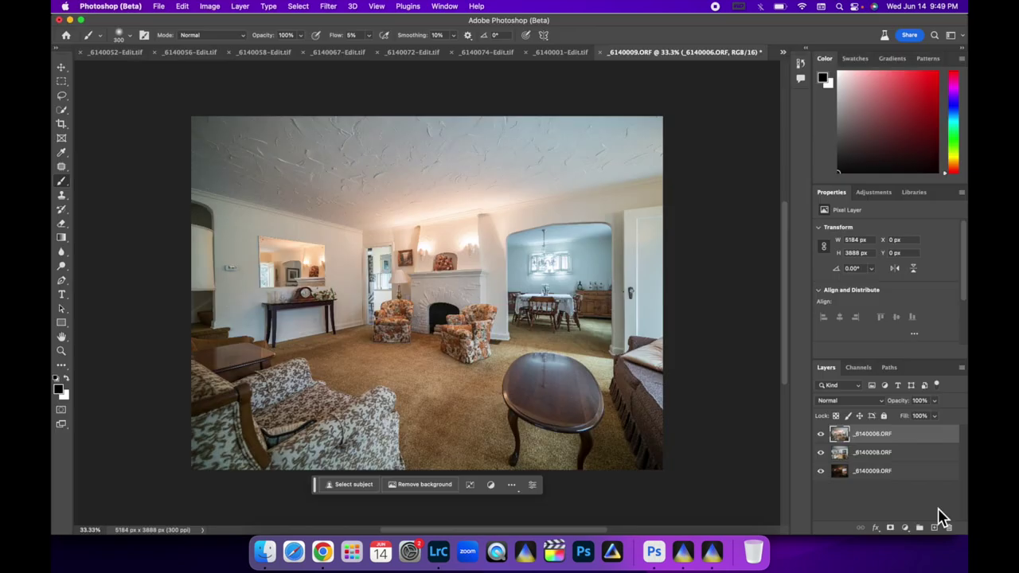
click(821, 435)
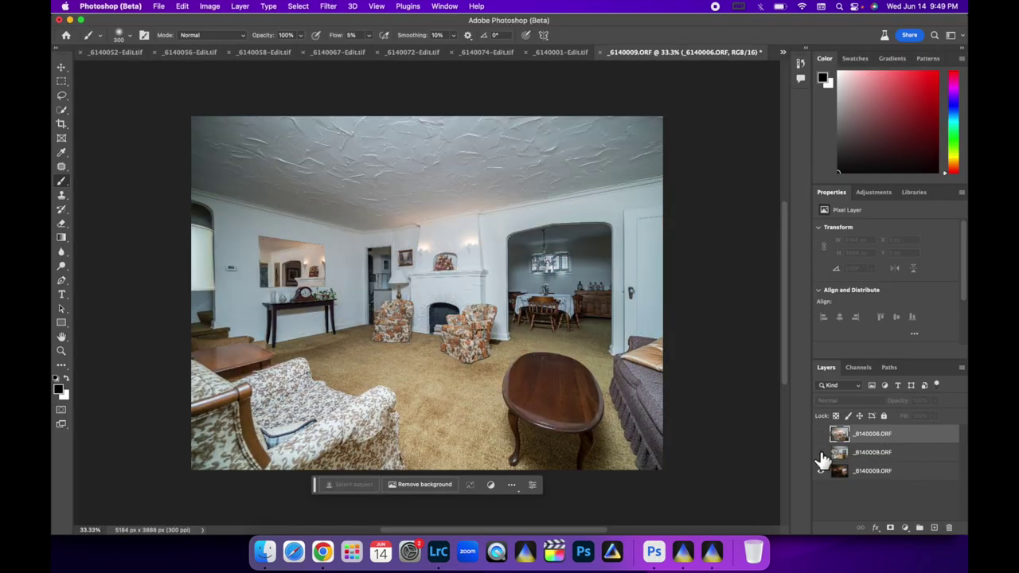
click(821, 452)
click(821, 452)
Move _6140009.ORF above _6140008.ORF, blend it in Lighten mode, and compare the result.
drag(914, 476, 909, 453)
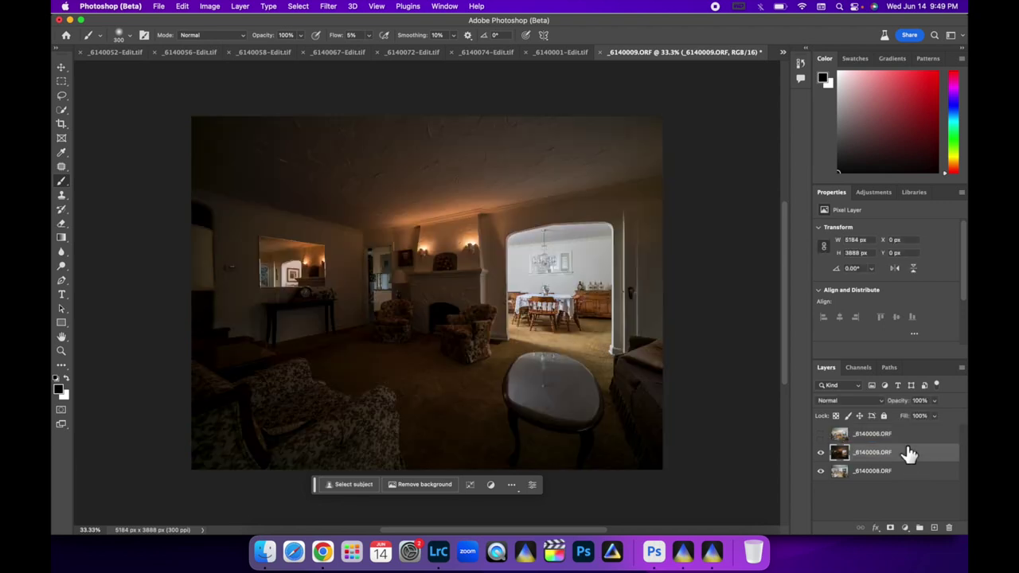
click(879, 401)
click(856, 460)
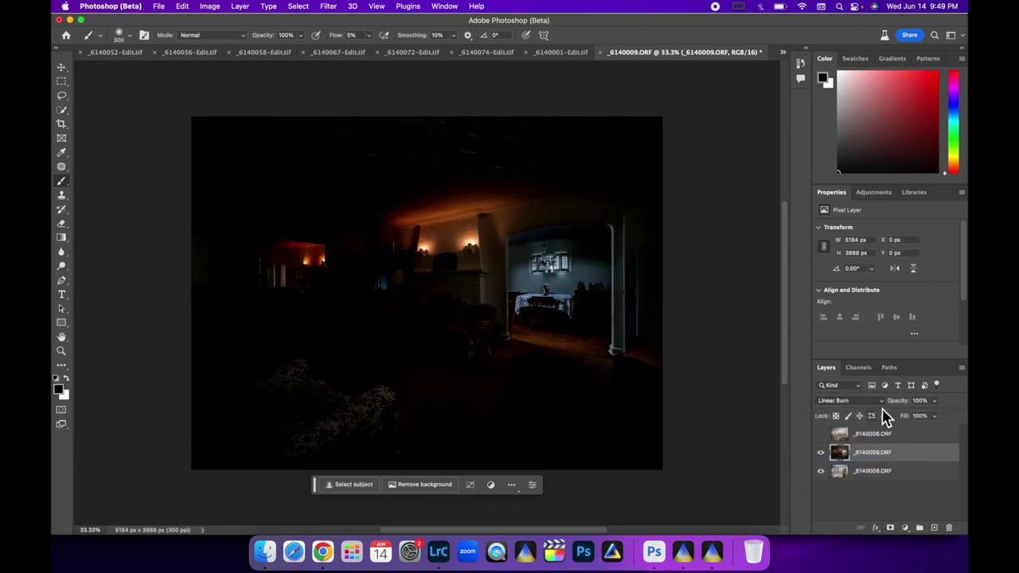
click(883, 406)
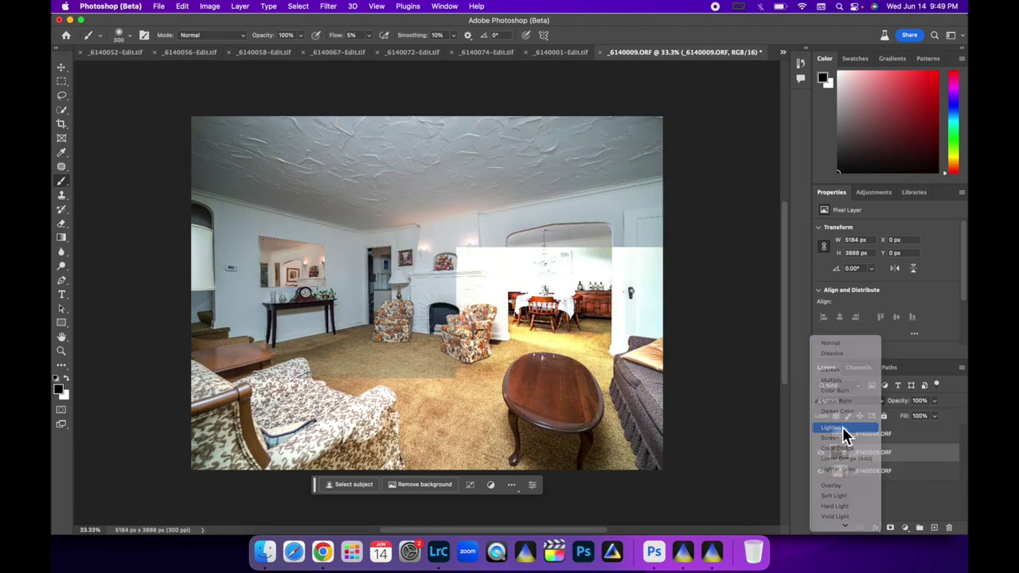
click(842, 428)
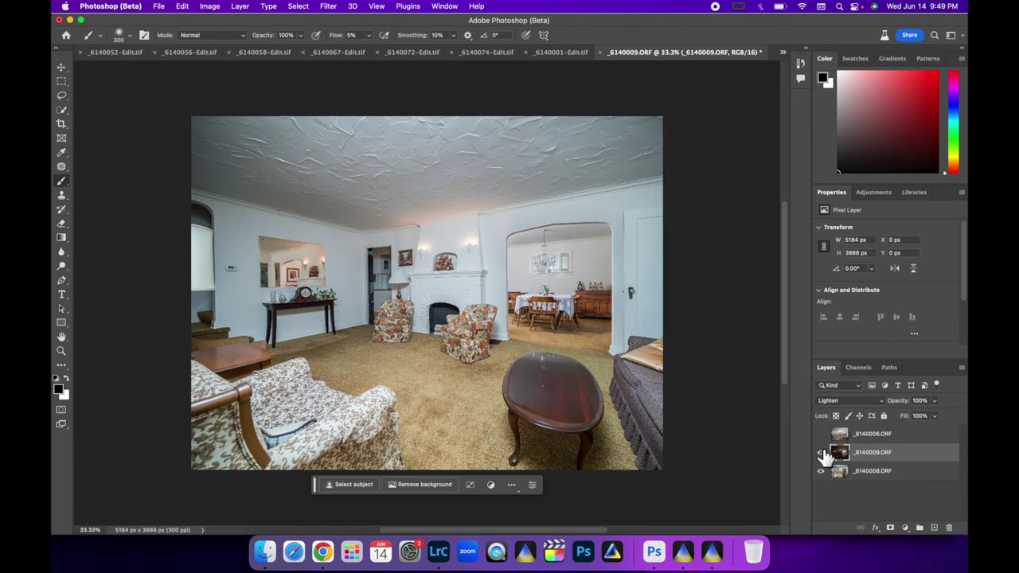
click(821, 452)
click(820, 452)
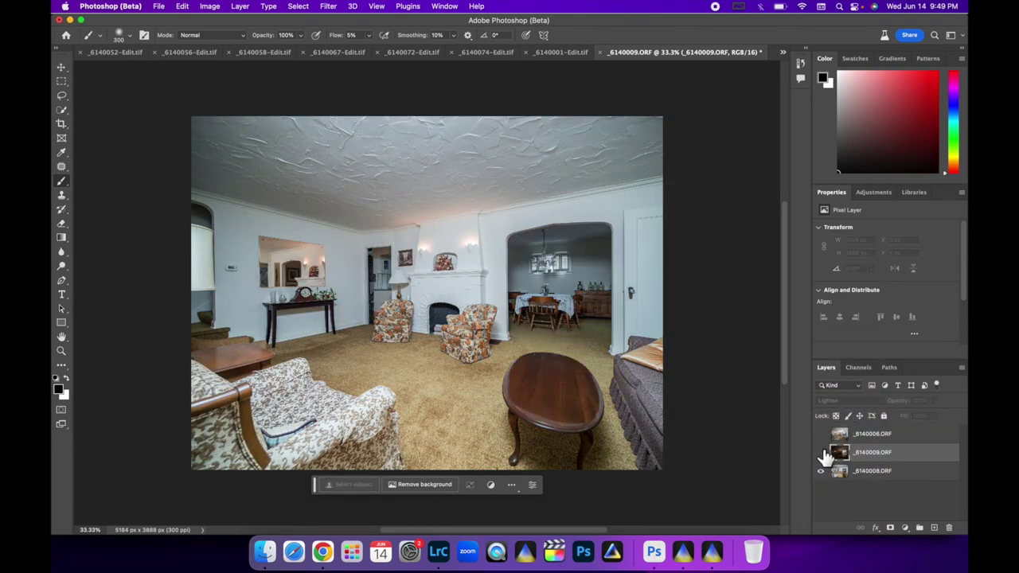
click(821, 452)
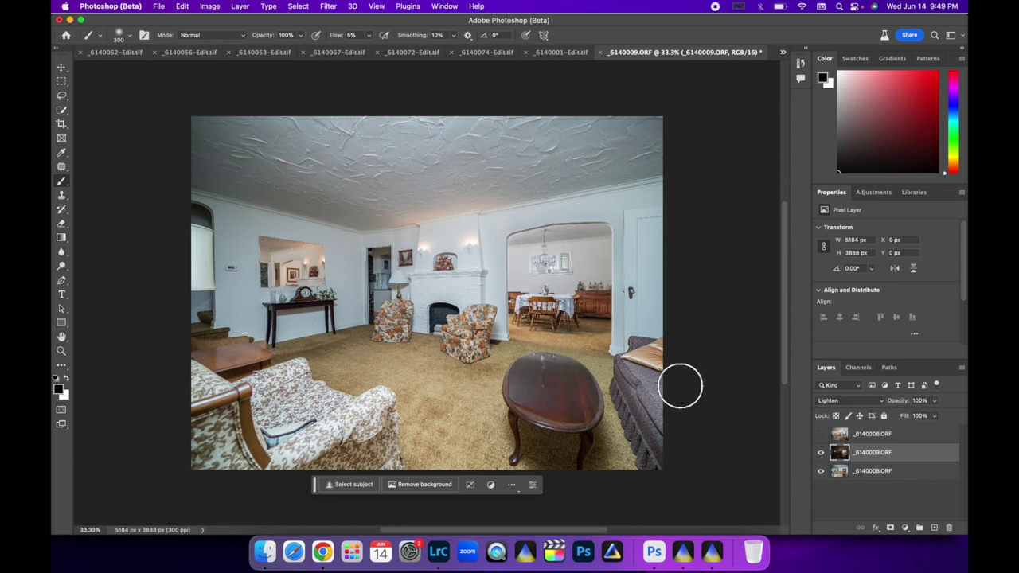
Blend the _6140006.ORF layer in Luminosity at 51% opacity, then flatten to one Background layer.
click(821, 434)
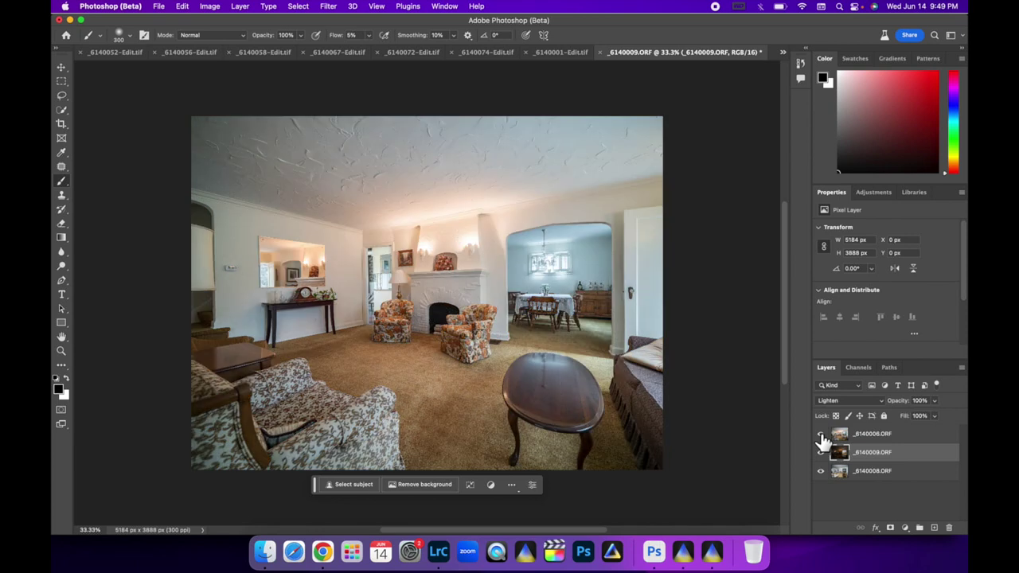
click(927, 434)
click(936, 401)
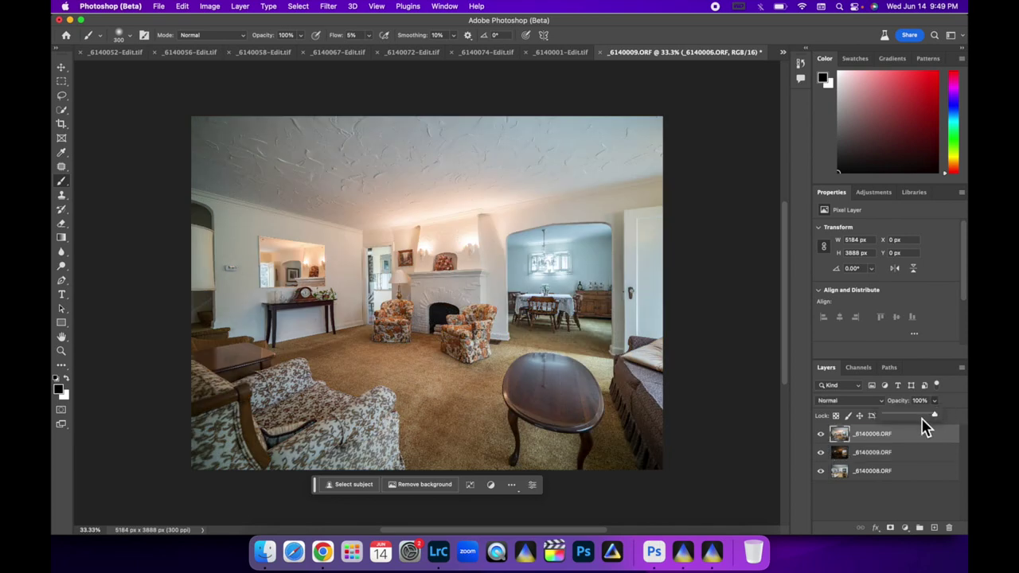
drag(915, 420, 914, 420)
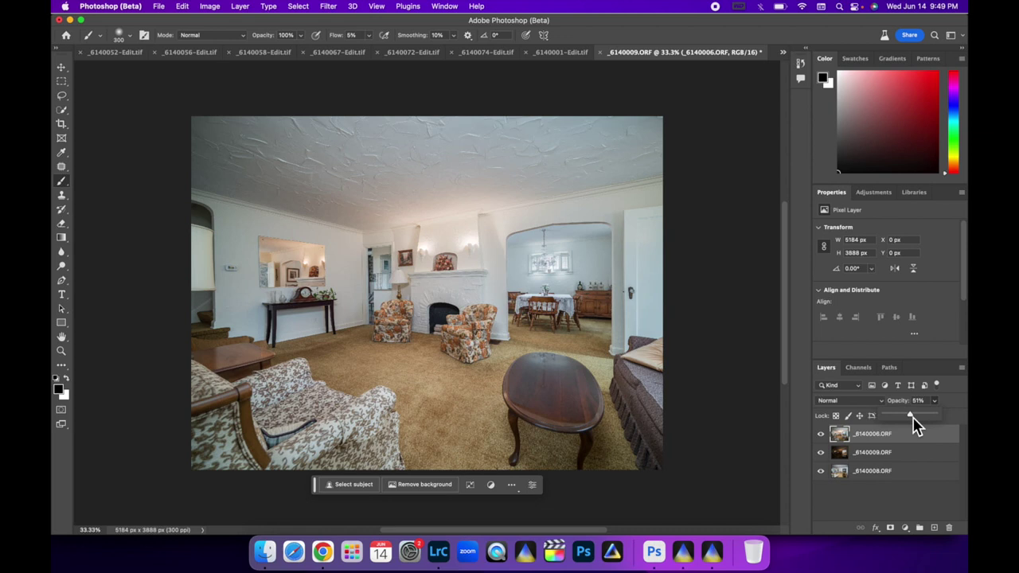
click(856, 400)
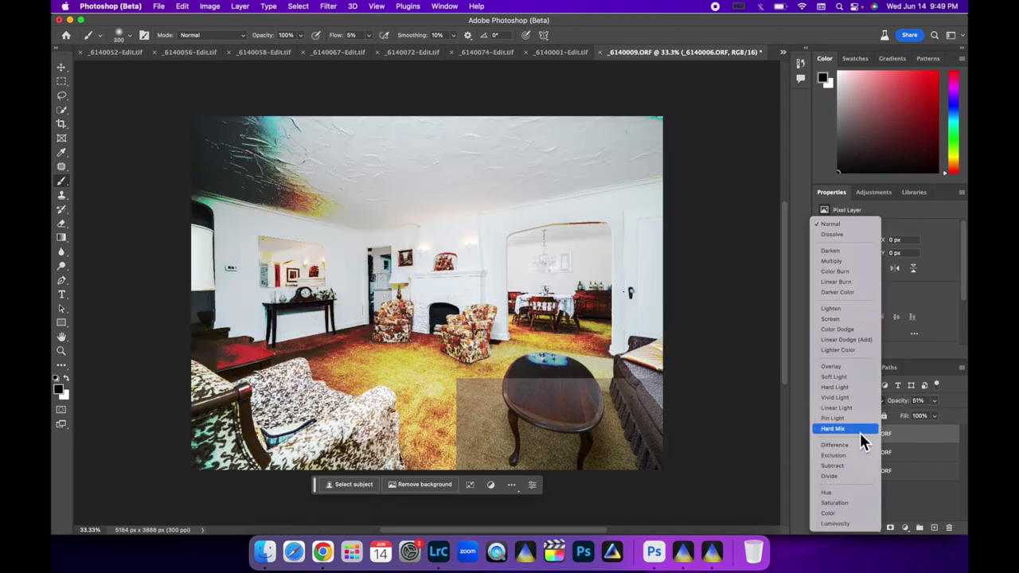
click(847, 524)
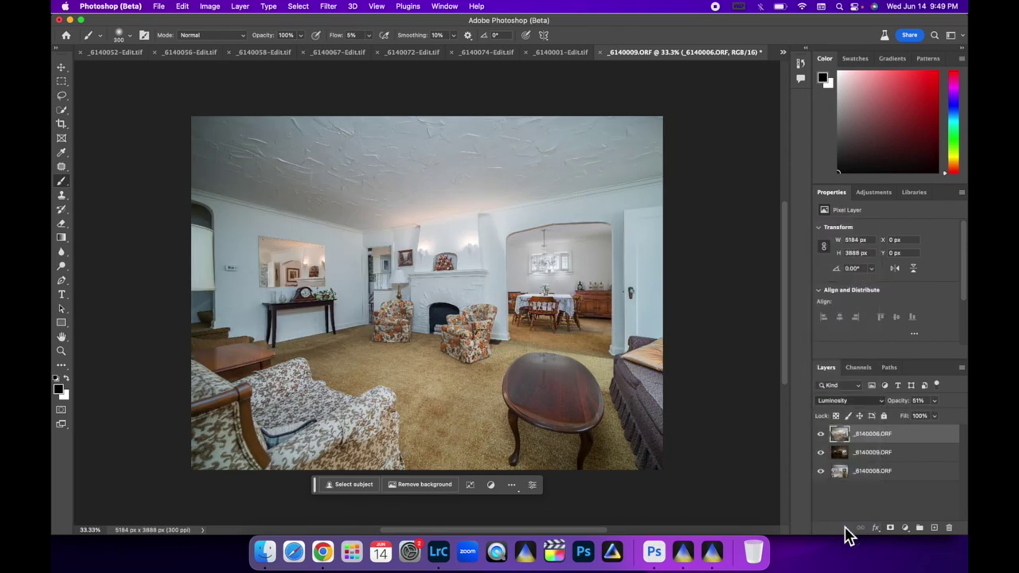
right_click(903, 470)
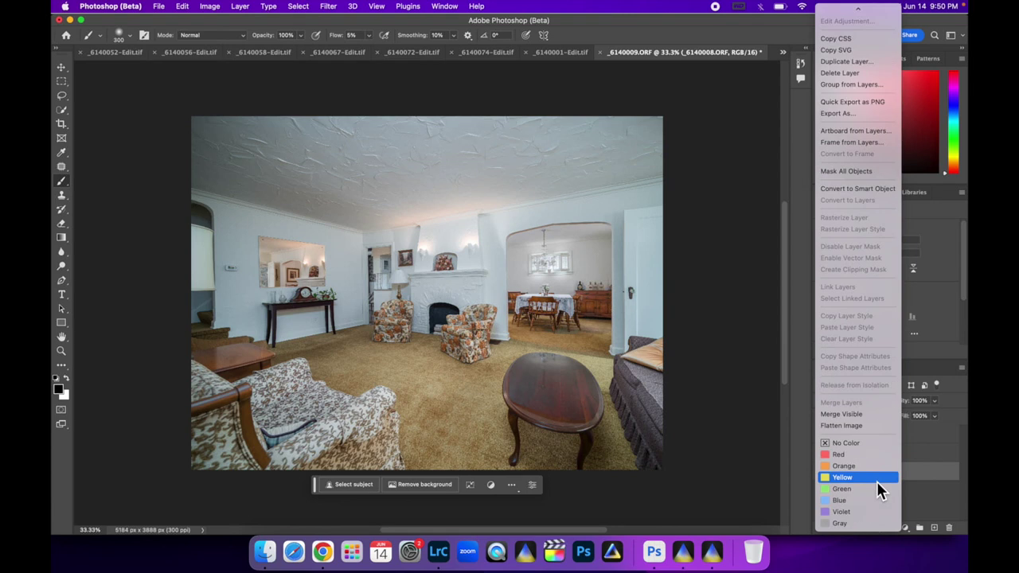
click(869, 426)
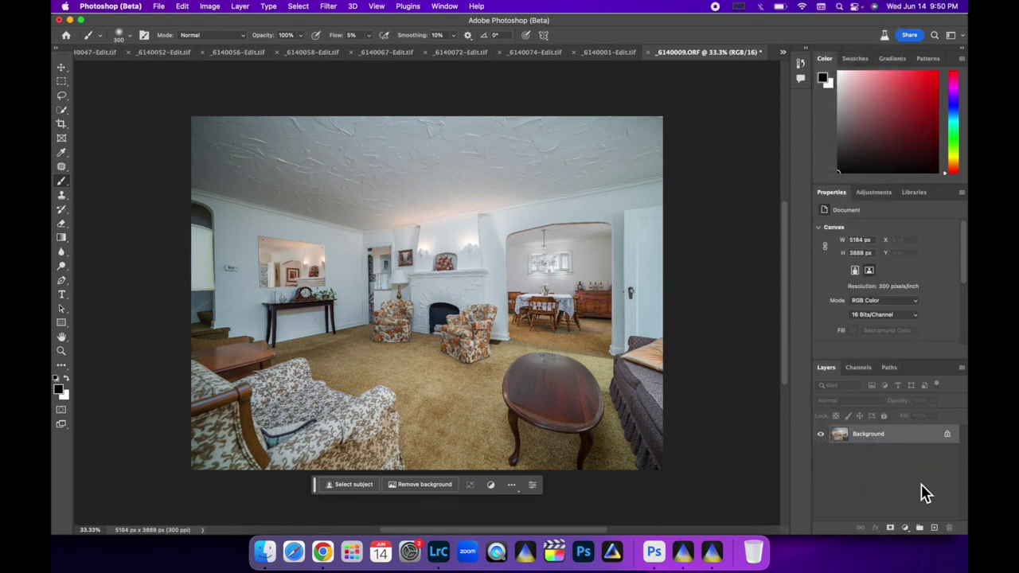
Give _6140006-Edit-2.tif the em1 Interior final preset, exposure +0.44, blacks -41, and a pick flag.
click(438, 558)
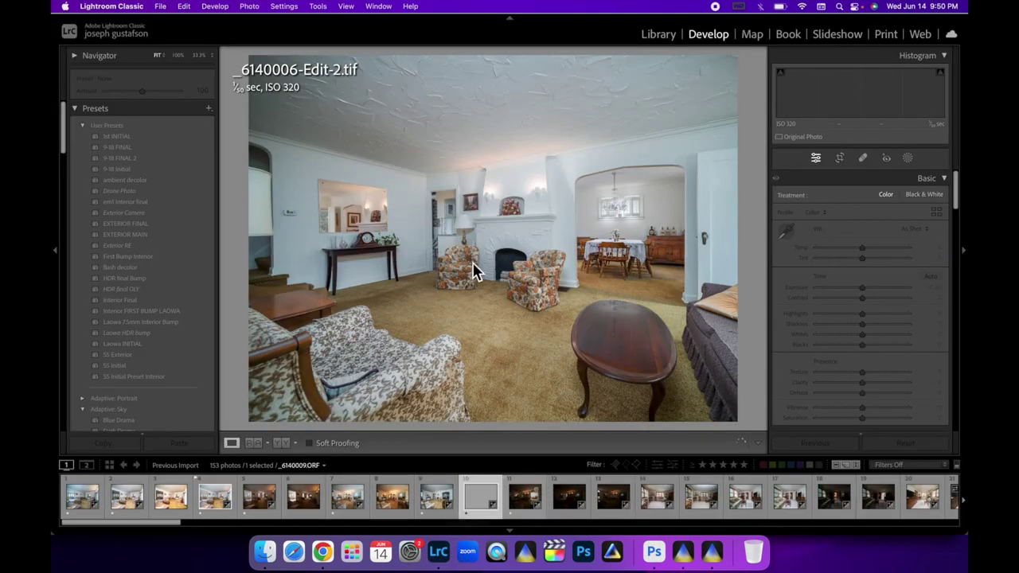
click(122, 204)
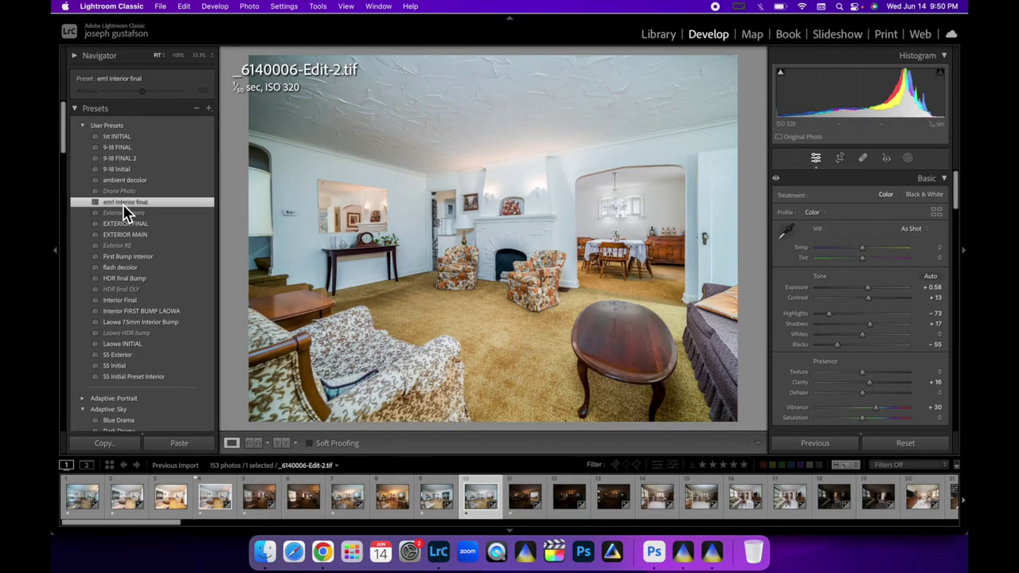
drag(899, 92, 889, 91)
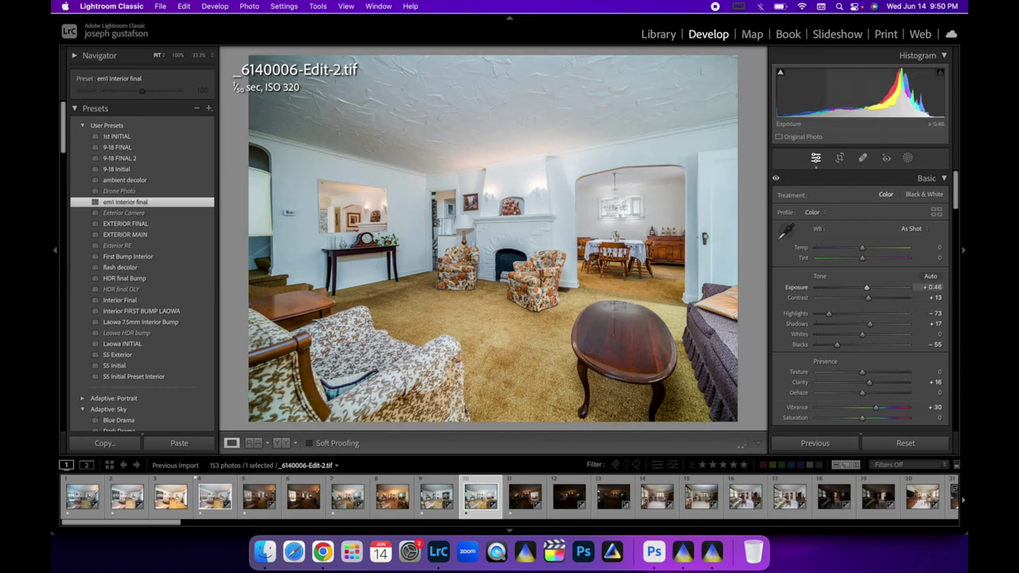
click(838, 344)
drag(839, 349, 846, 351)
key(p)
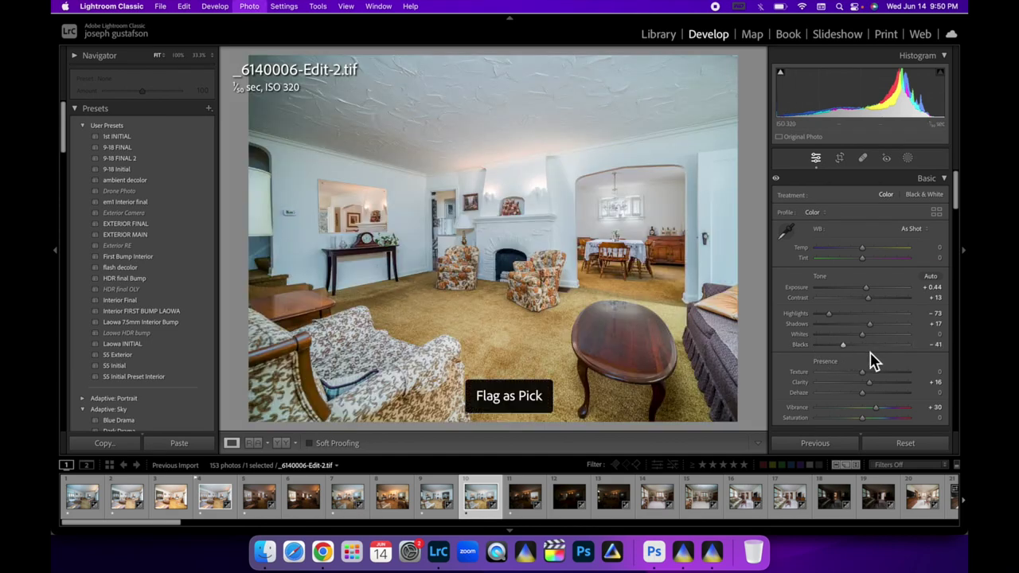
click(657, 510)
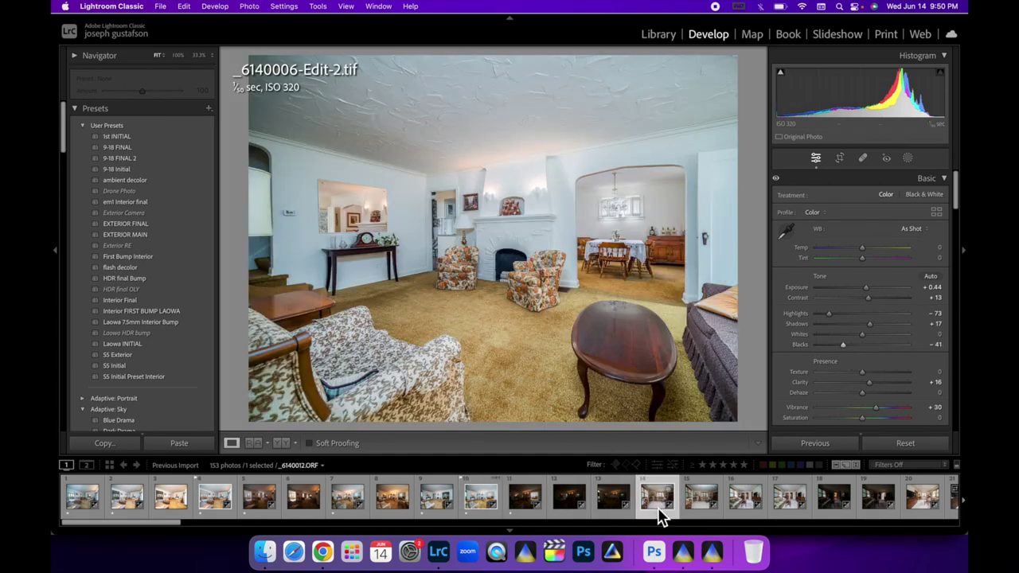
Reset bathroom photo _6140022.ORF, paste the copied settings, and lower exposure to about +0.04.
scroll(658, 507, down, 5)
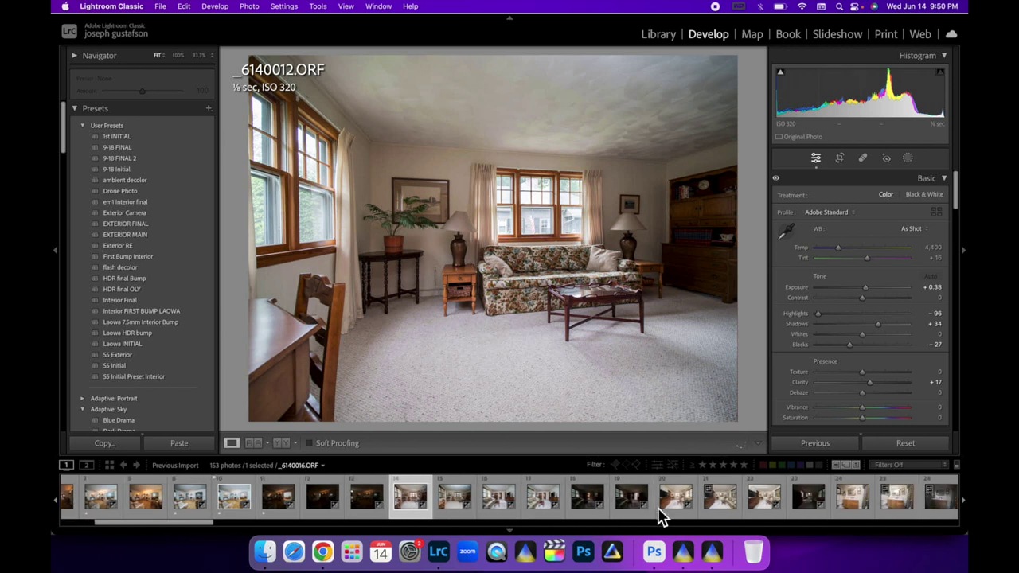
scroll(433, 505, down, 2)
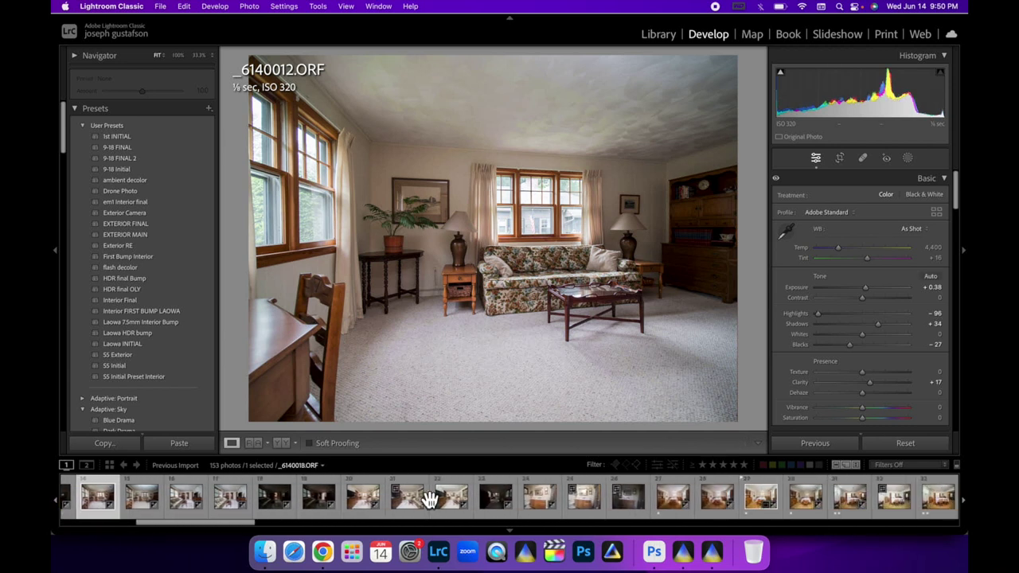
scroll(484, 518, down, 2)
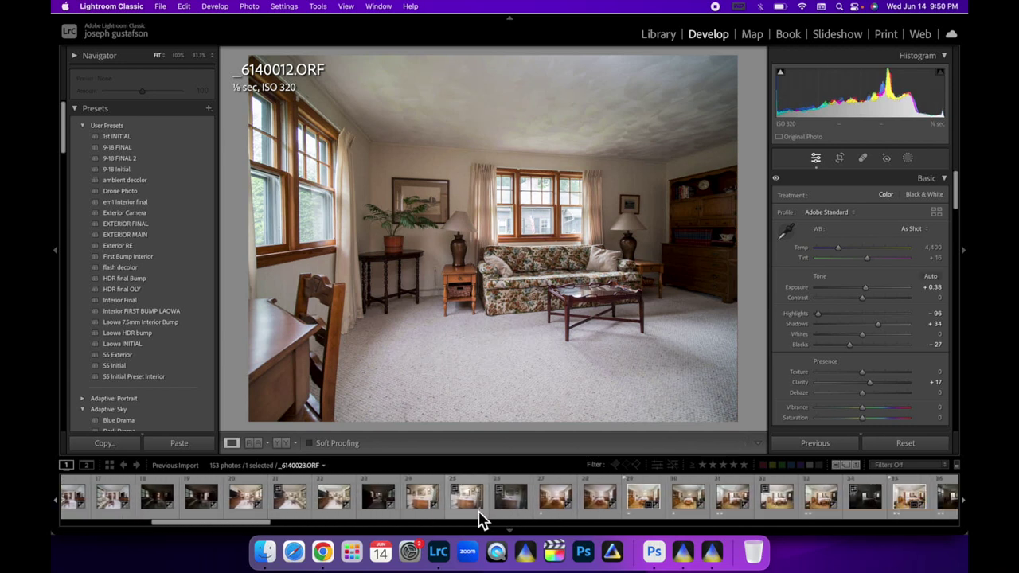
click(418, 503)
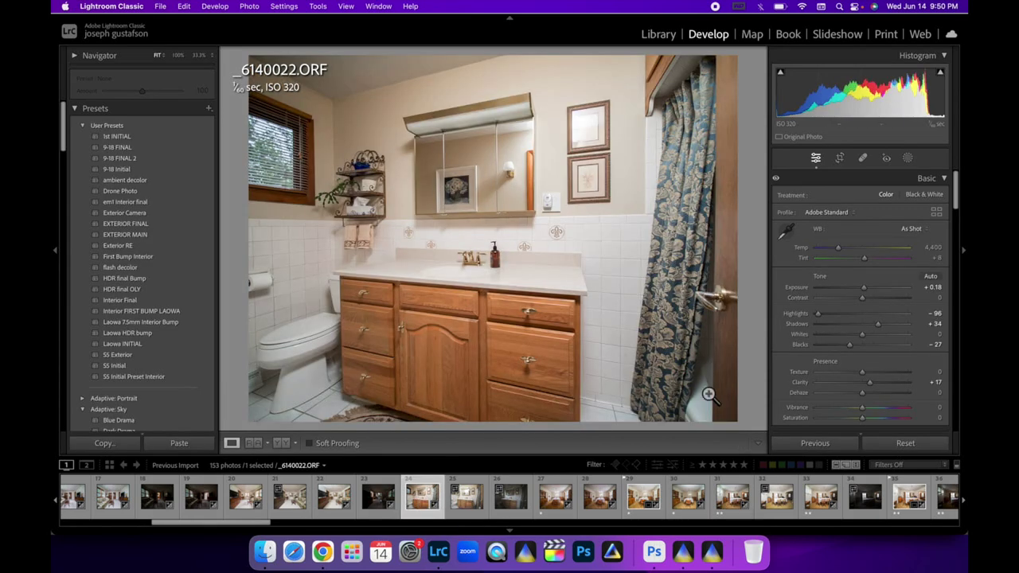
click(915, 449)
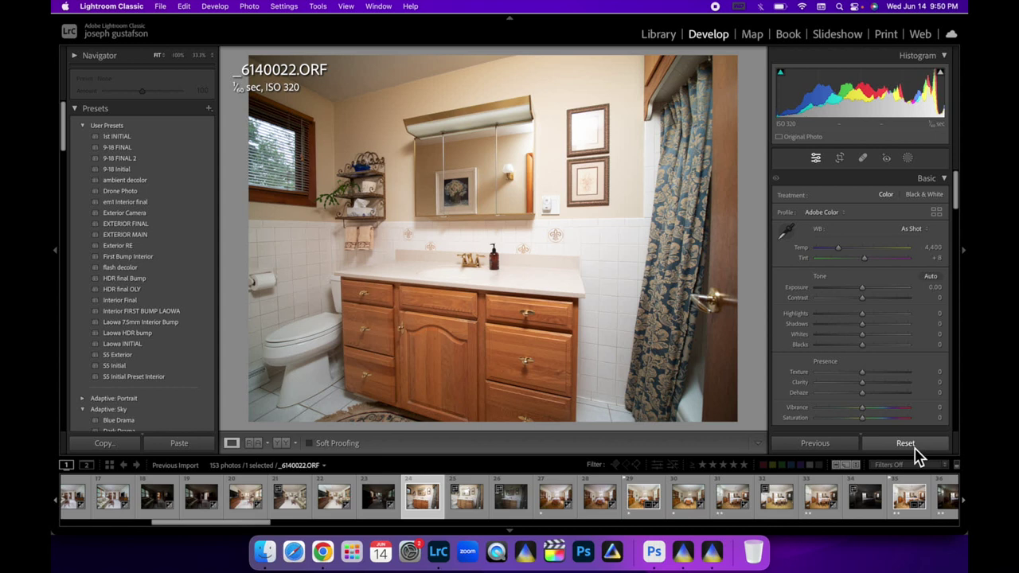
click(180, 446)
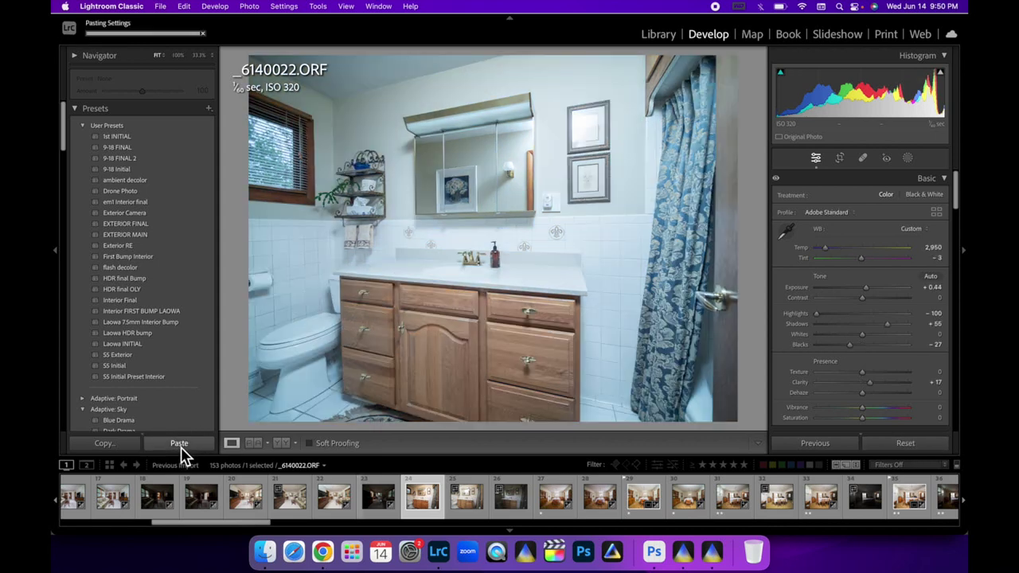
mouse_move(876, 111)
mouse_down()
mouse_move(863, 107)
mouse_move(876, 114)
mouse_up()
Set white balance from the neutral ceiling and lift the blacks slightly.
click(785, 231)
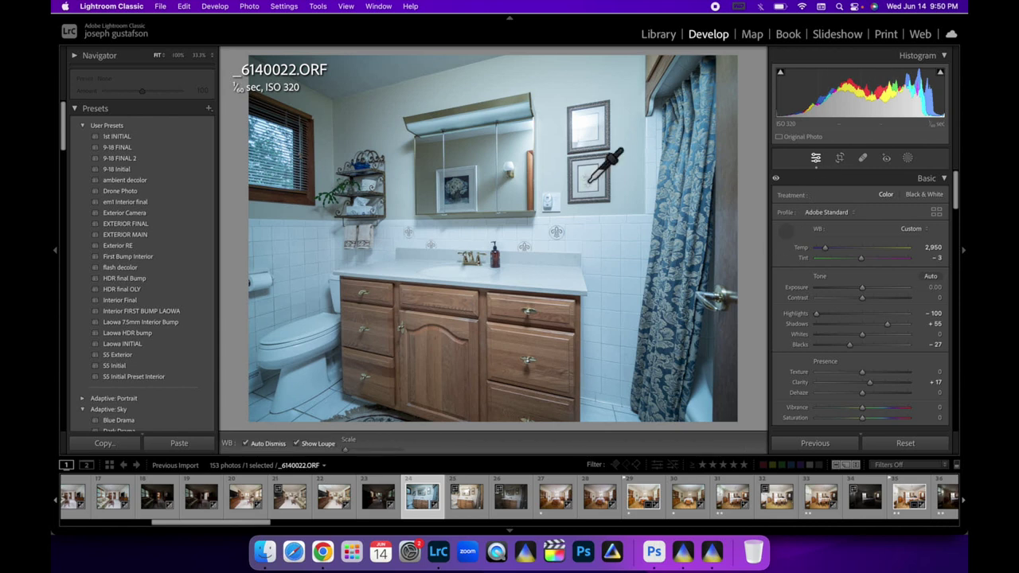
click(359, 78)
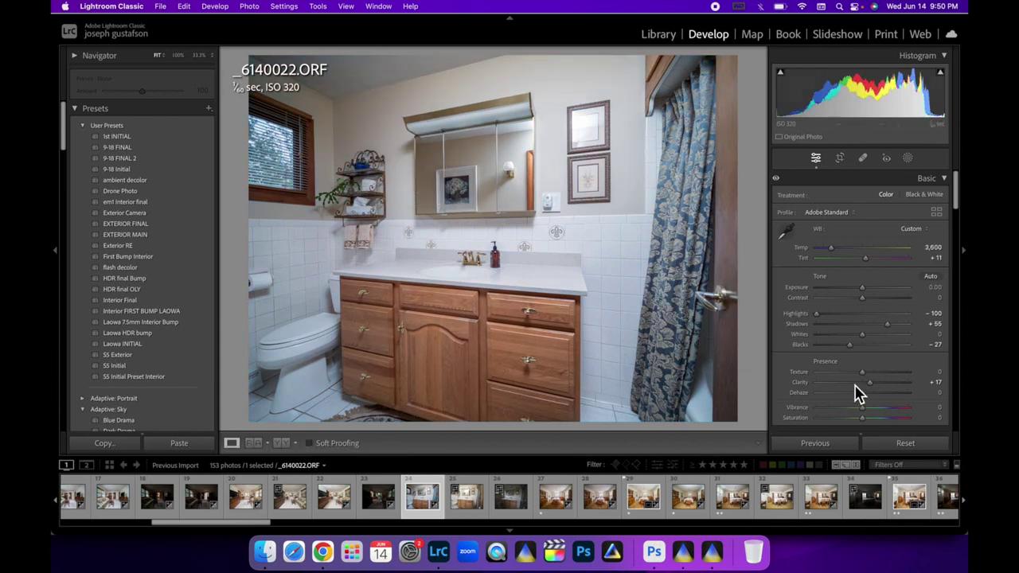
drag(851, 351, 894, 335)
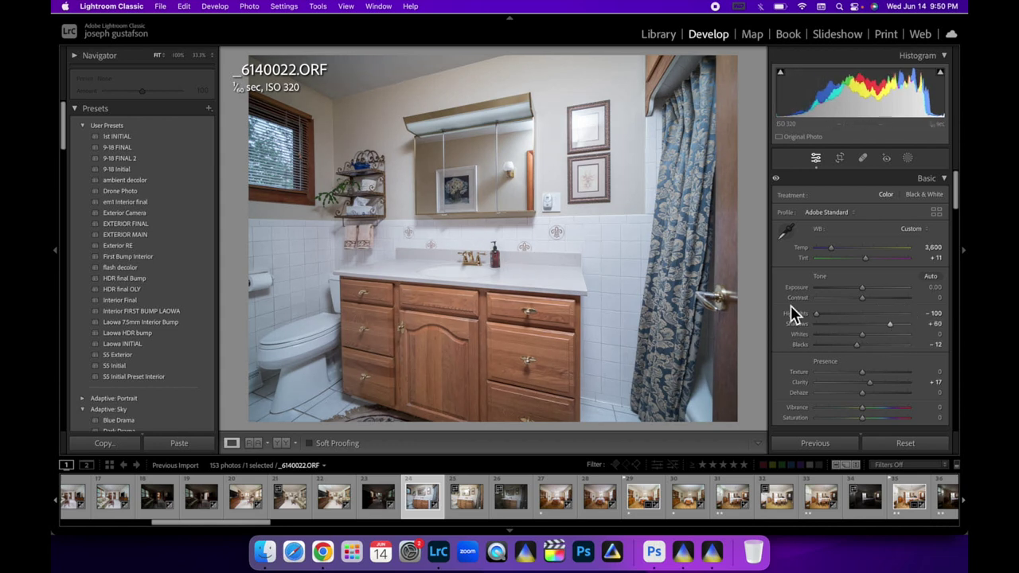
scroll(850, 319, down, 1)
scroll(851, 319, down, 15)
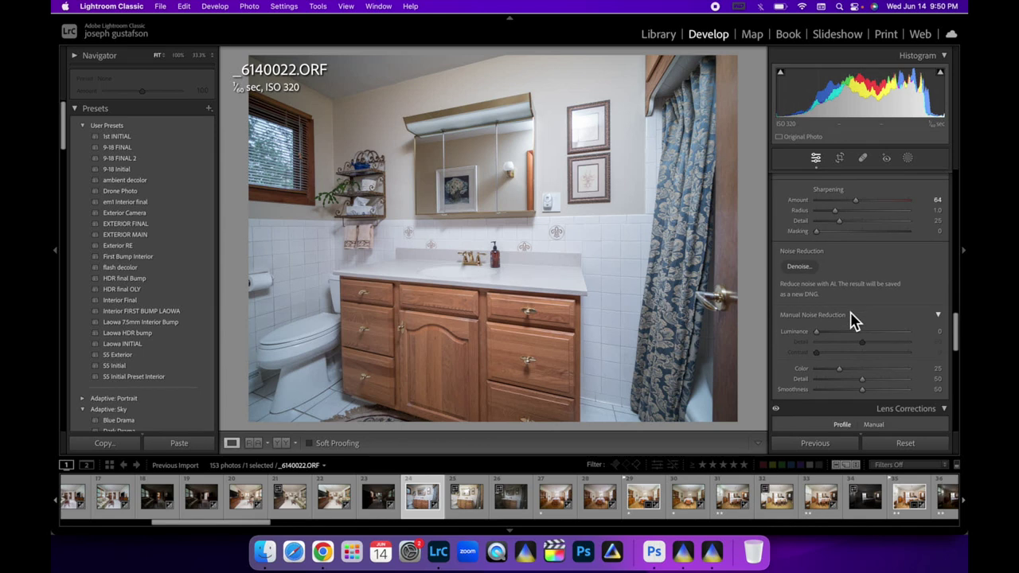
scroll(876, 199, up, 1)
Set sharpening amount to 80 and flag the bathroom photo as a pick.
click(870, 244)
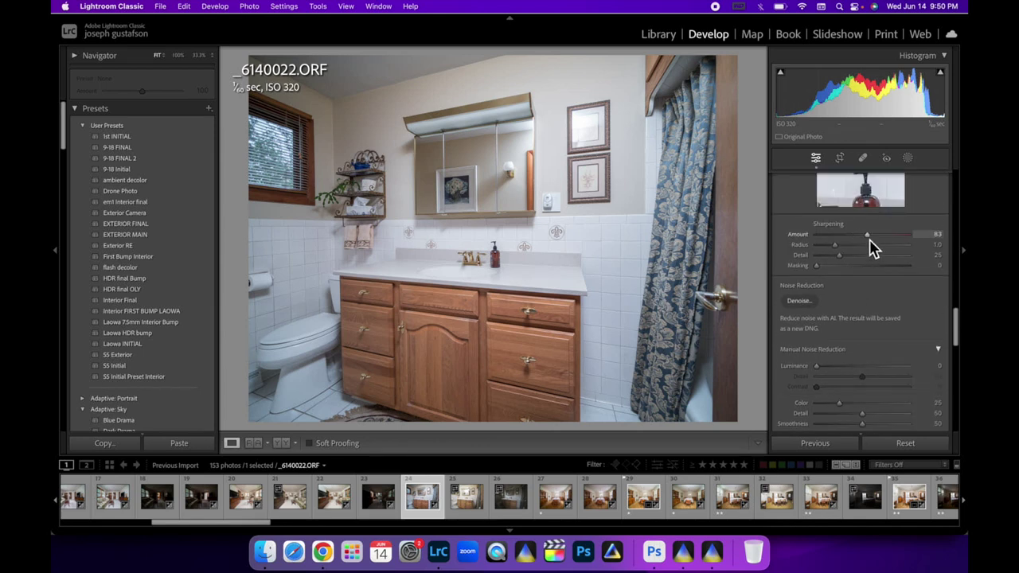
drag(870, 238, 868, 240)
scroll(871, 246, down, 5)
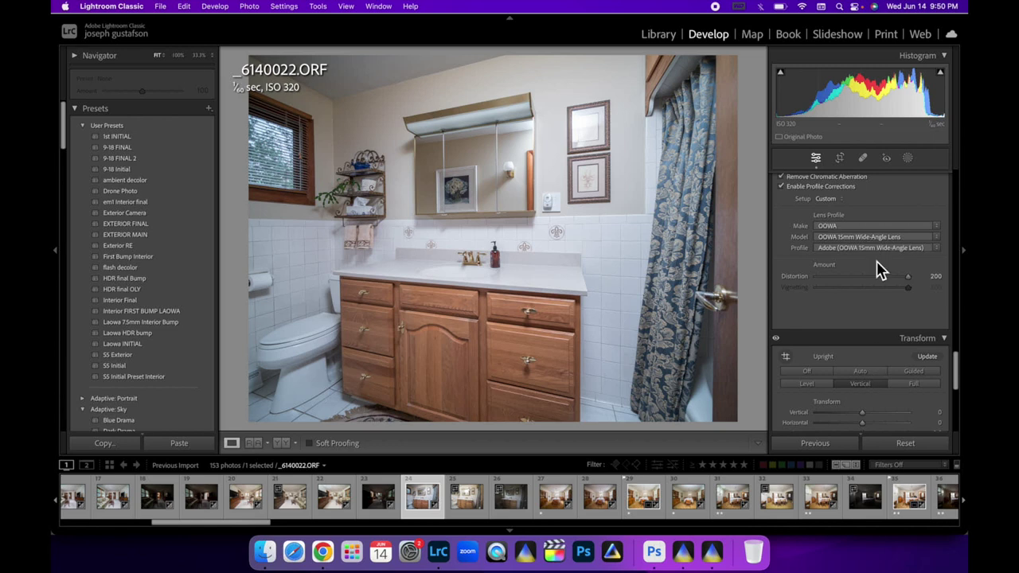
scroll(878, 268, up, 10)
key(p)
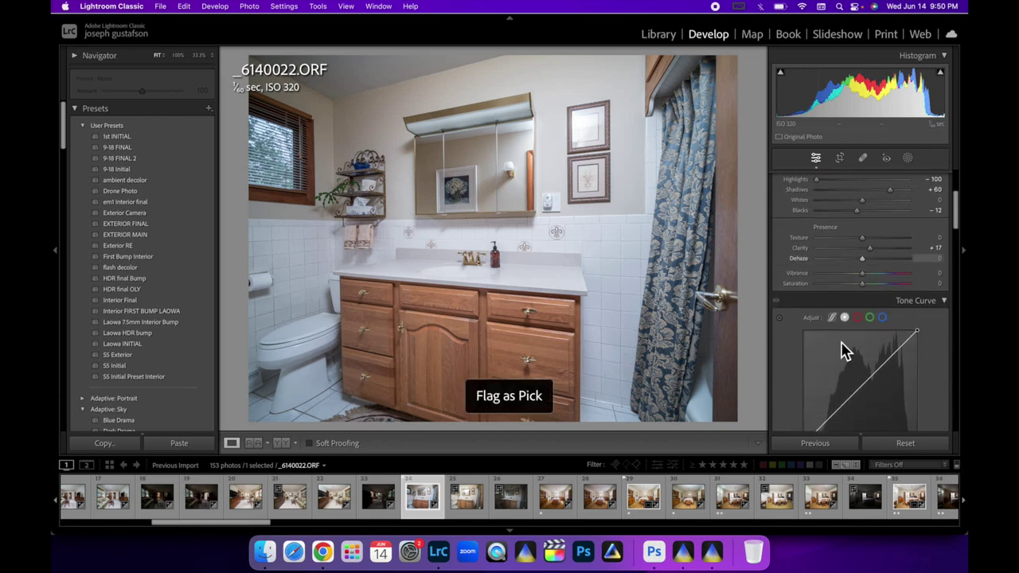
click(642, 507)
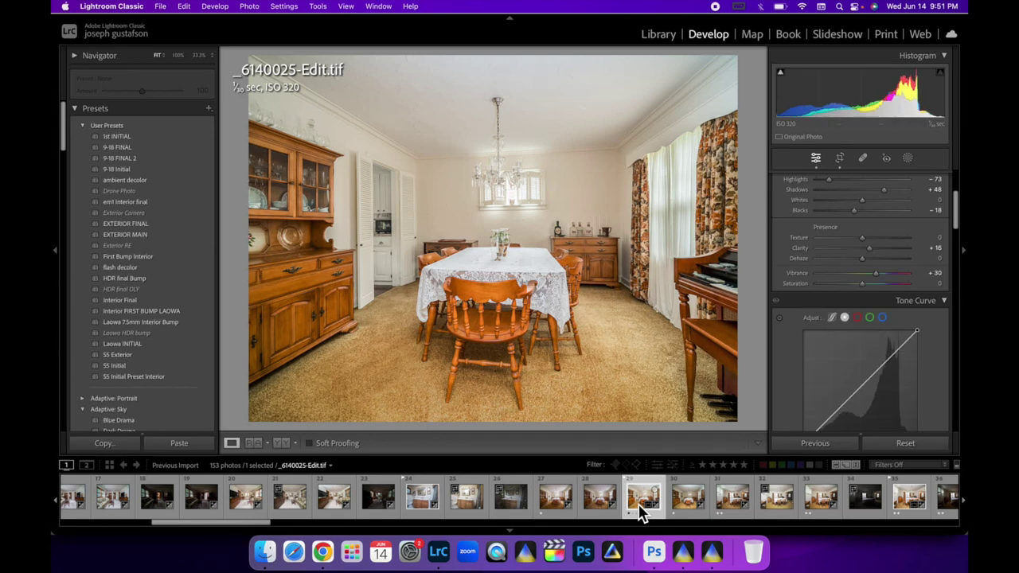
Reset _6140028.ORF, paste settings, return white balance to As Shot, and set exposure +1.02.
click(595, 510)
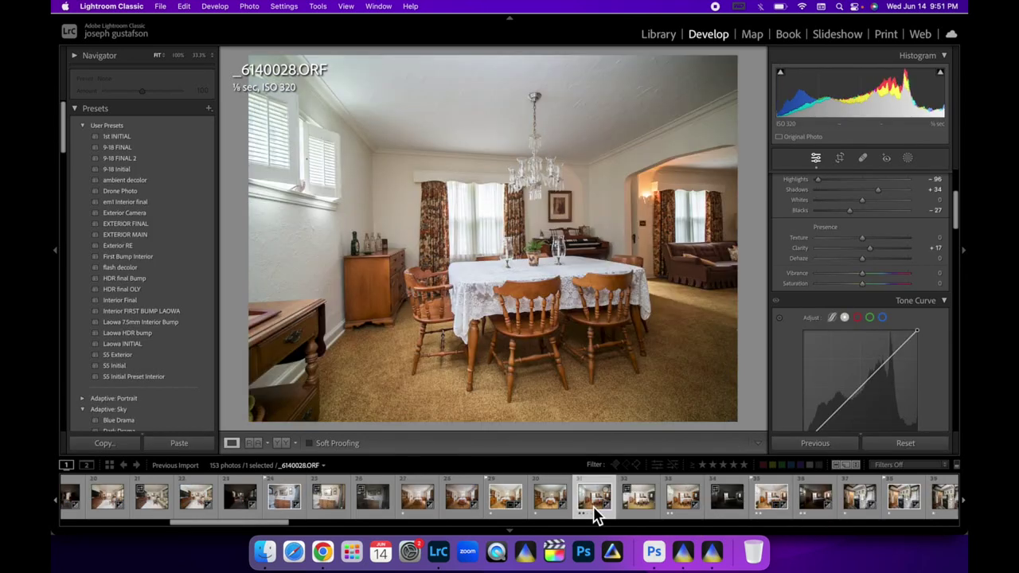
click(907, 444)
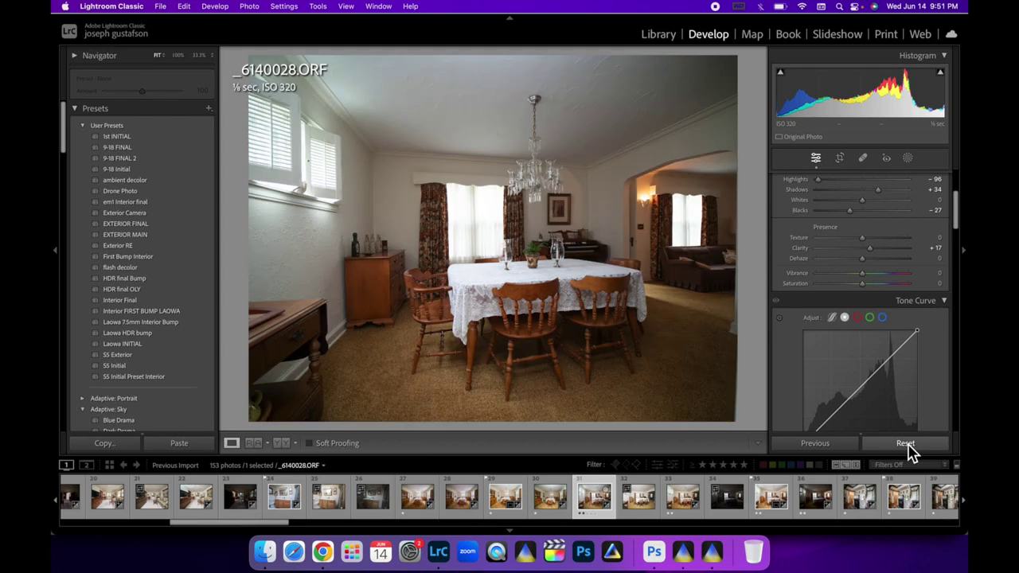
click(197, 444)
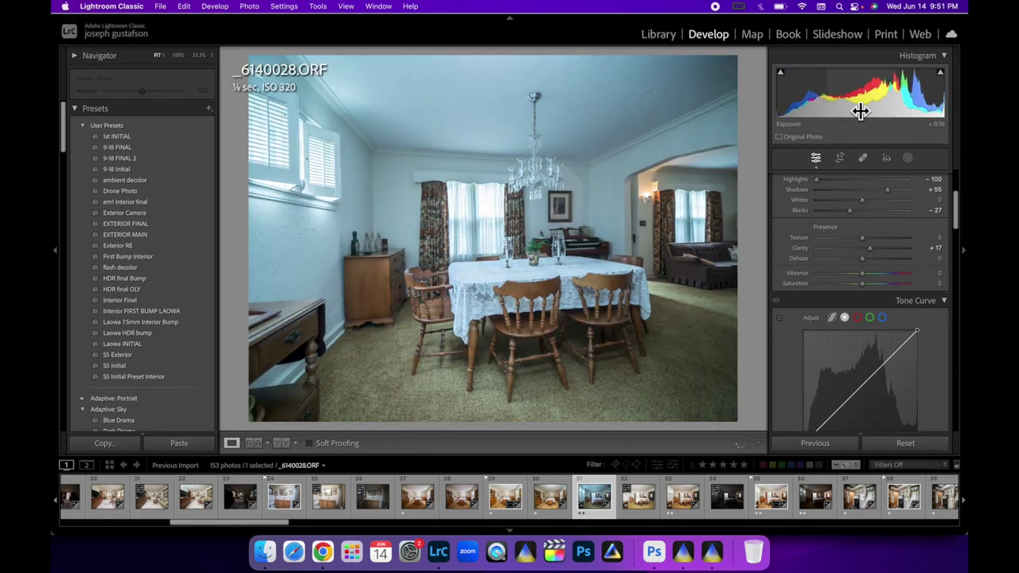
scroll(871, 188, up, 5)
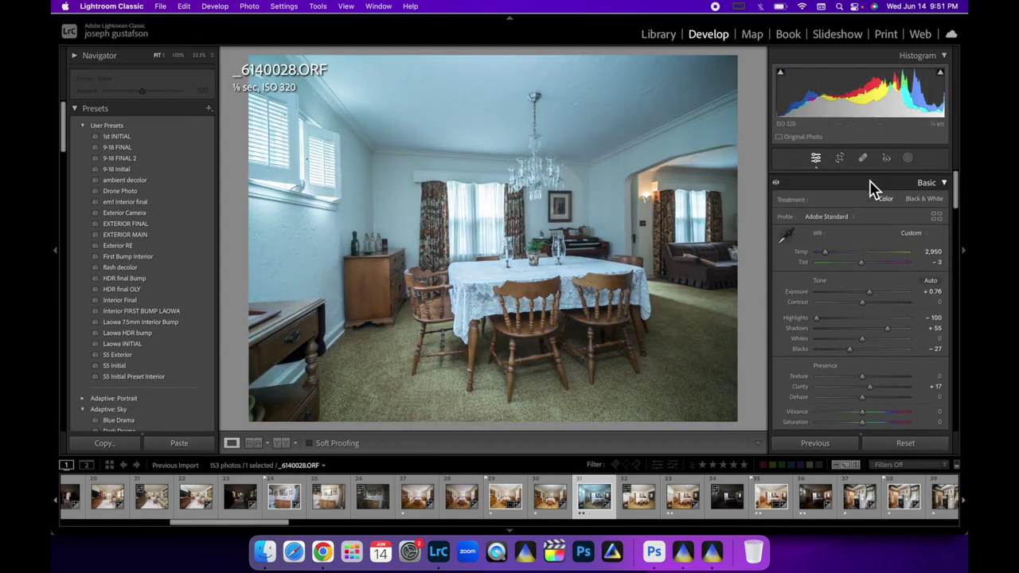
click(921, 234)
click(895, 141)
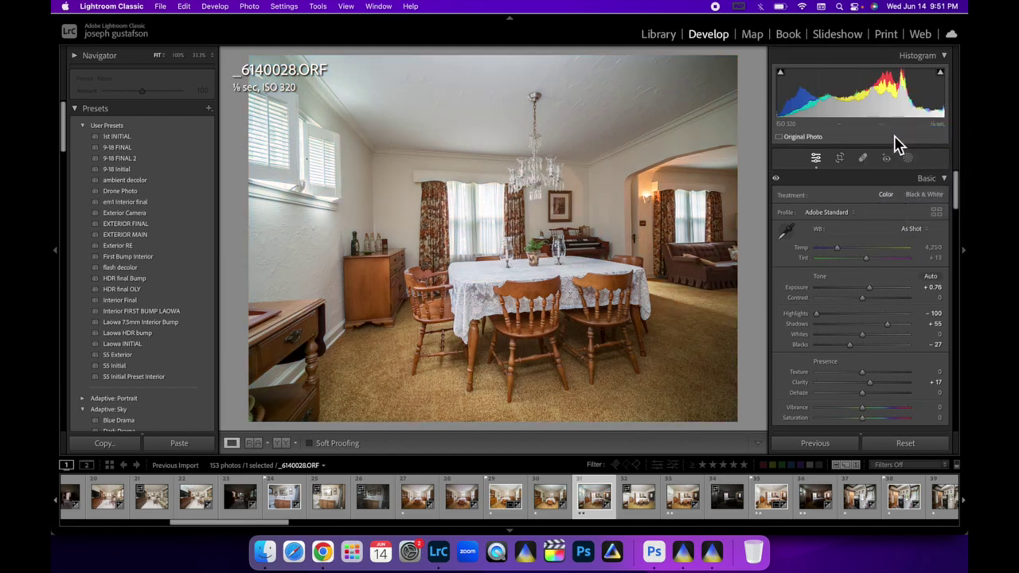
drag(870, 121, 882, 120)
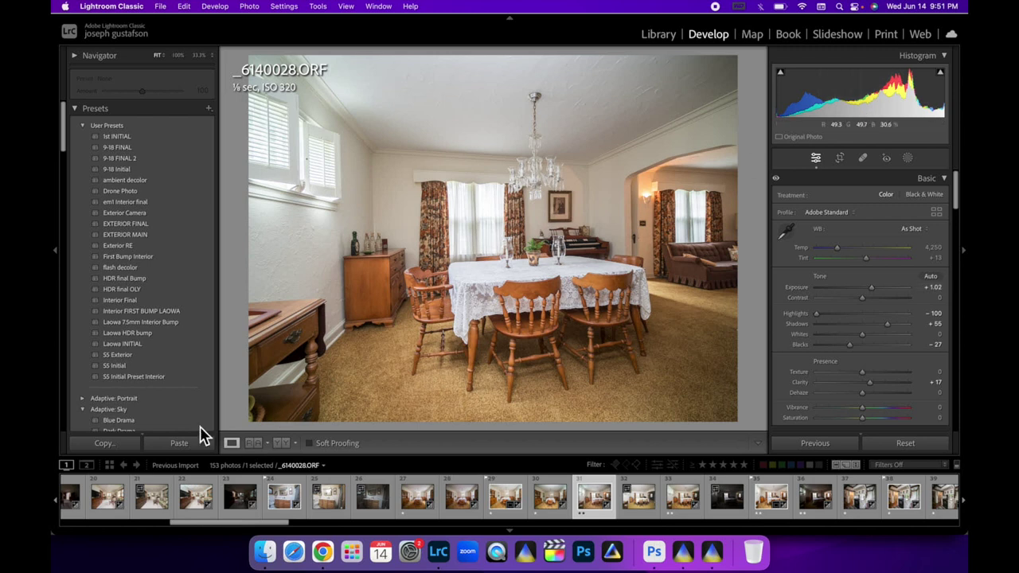
Copy the develop settings, then set white balance from the ceiling (temp 4,150, tint +14).
click(94, 444)
click(695, 291)
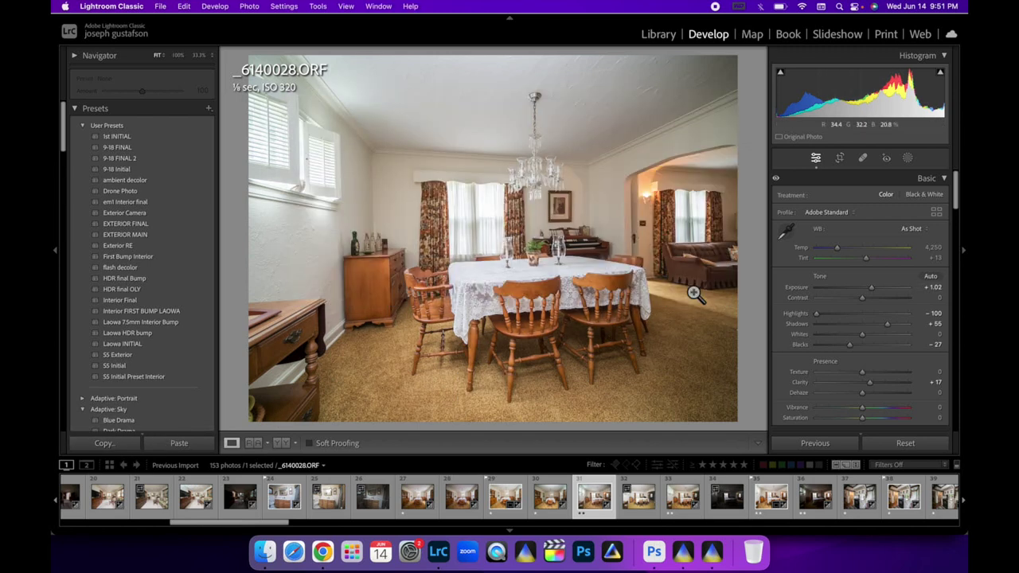
click(786, 231)
click(600, 107)
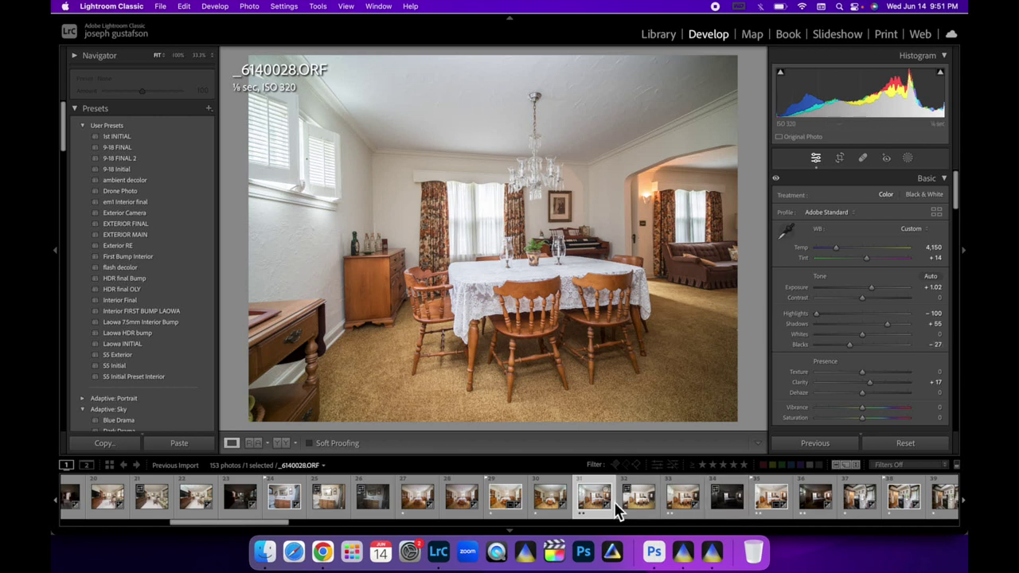
click(682, 509)
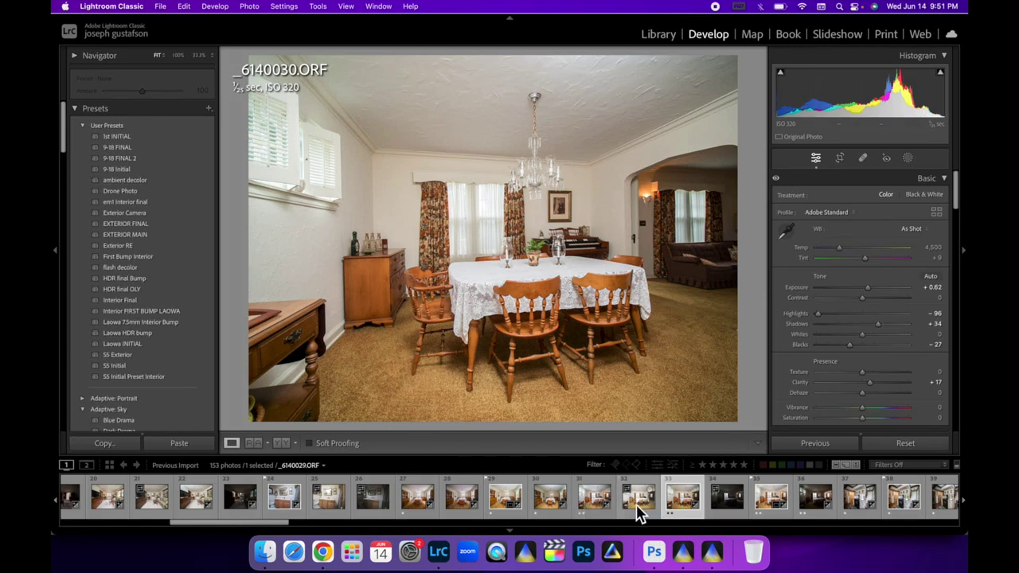
Back on _6140028.ORF, paste the copied settings to restore As Shot white balance (temp 4,250).
click(595, 497)
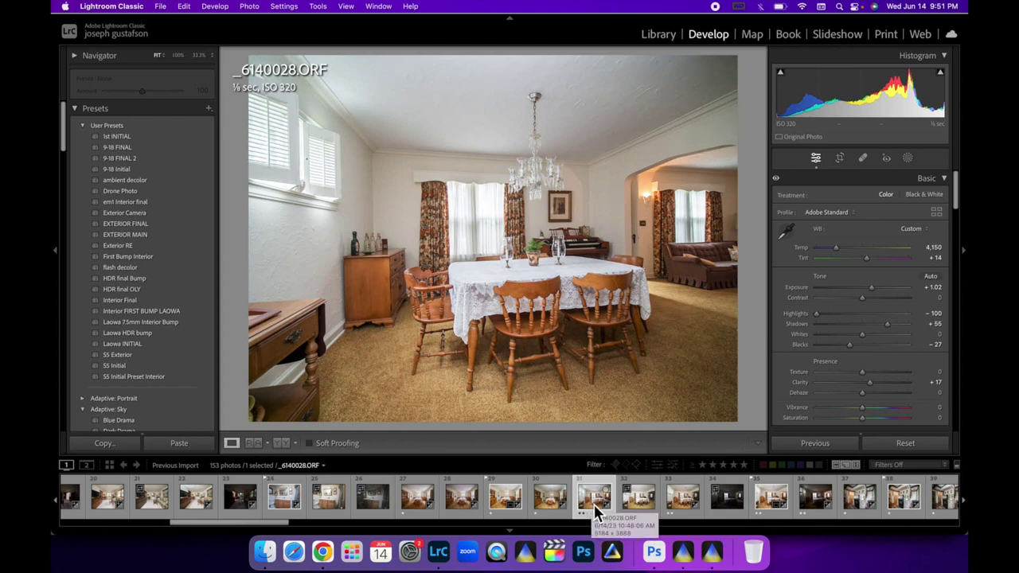
click(198, 446)
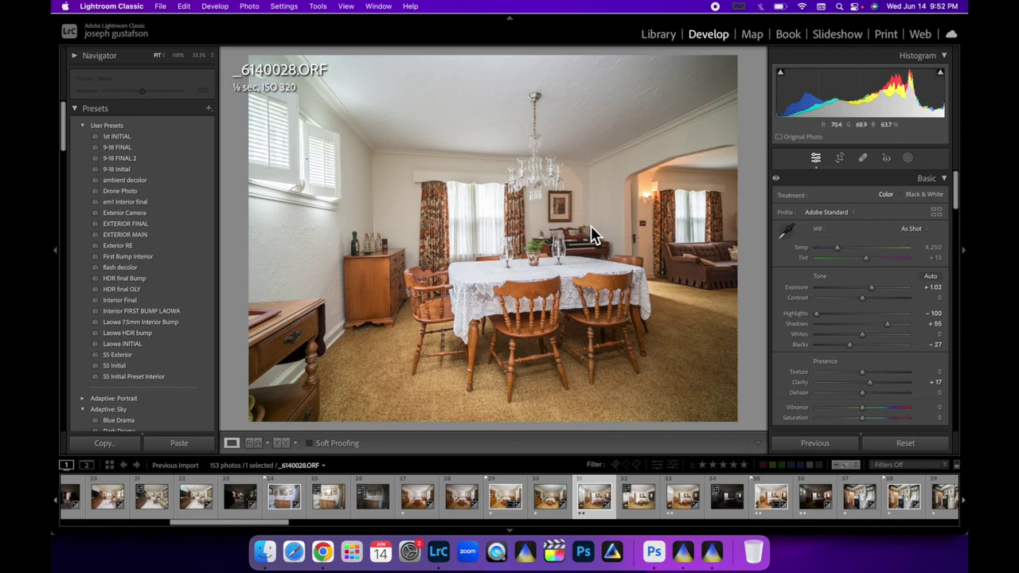
Paste the copied settings onto _6140030.ORF and set its white balance from the ceiling.
click(641, 510)
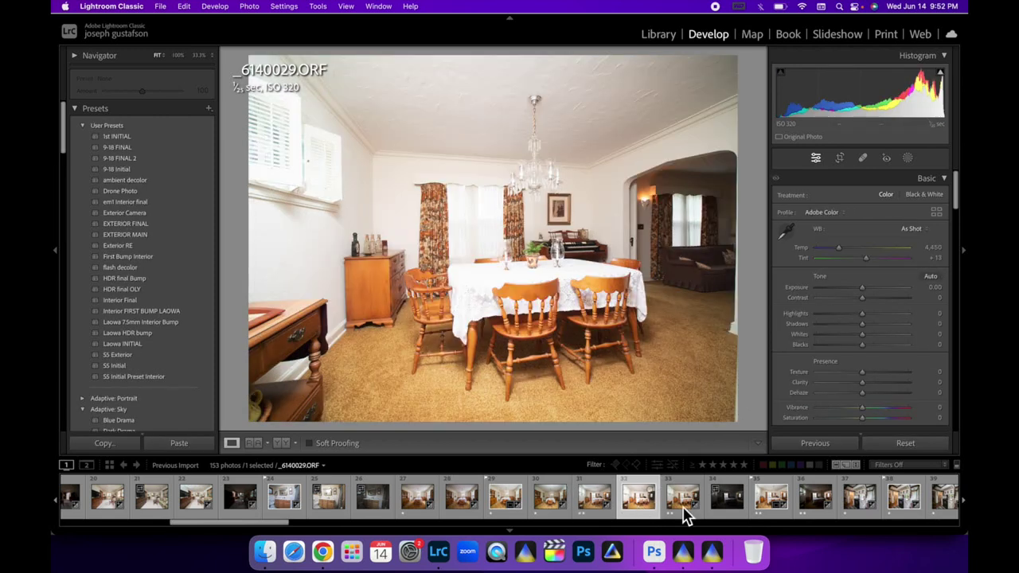
click(685, 510)
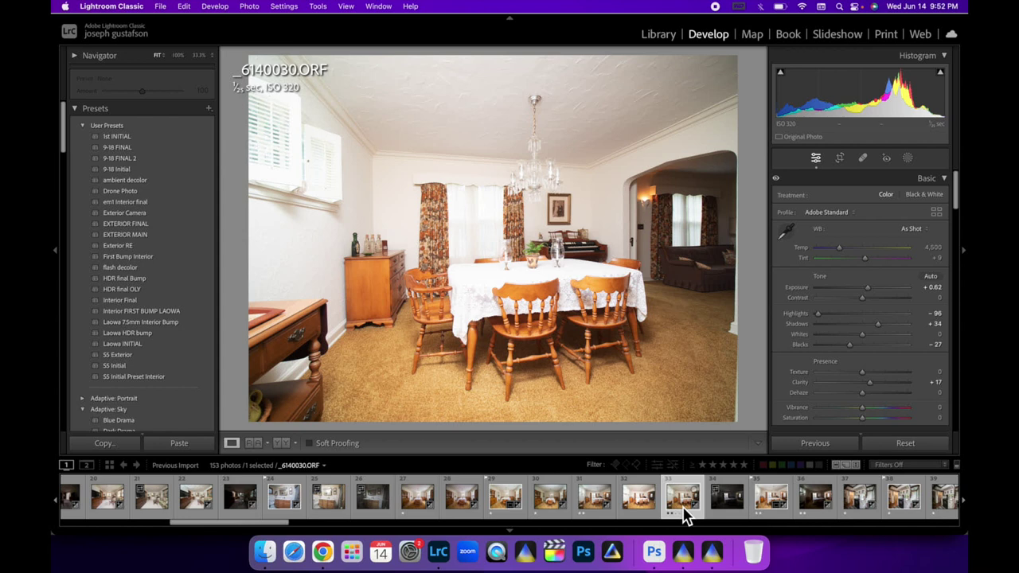
click(191, 444)
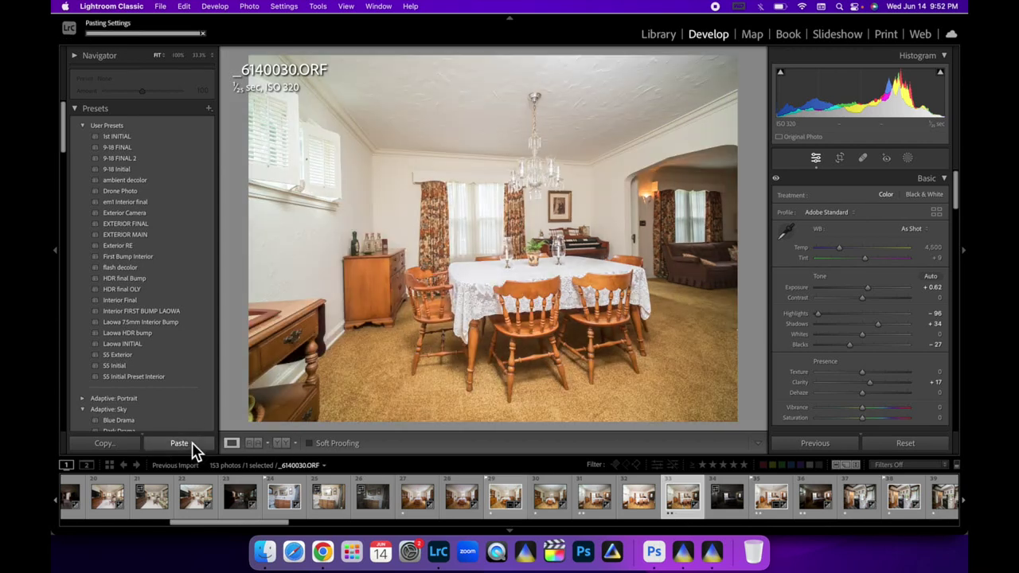
click(784, 231)
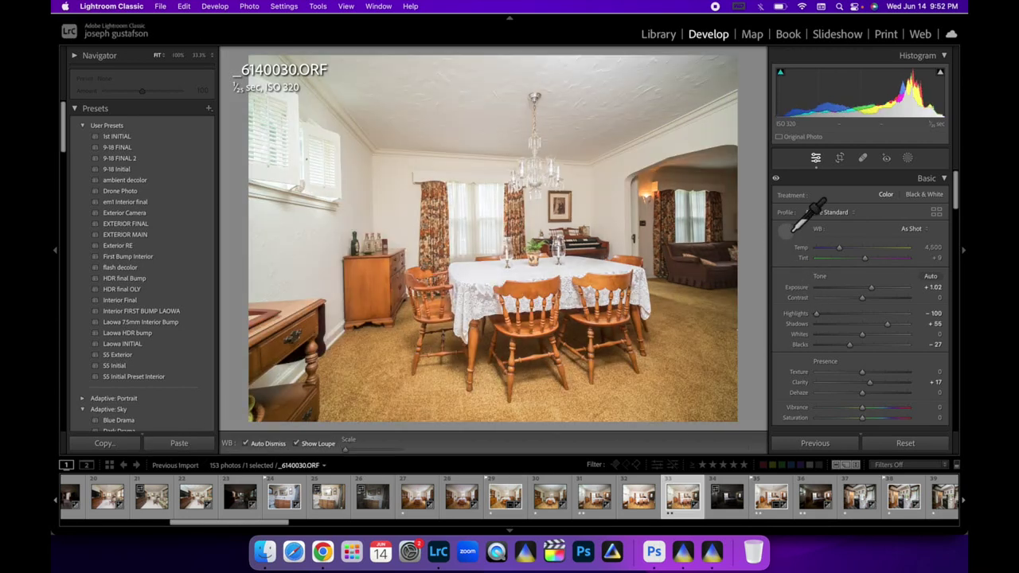
click(618, 106)
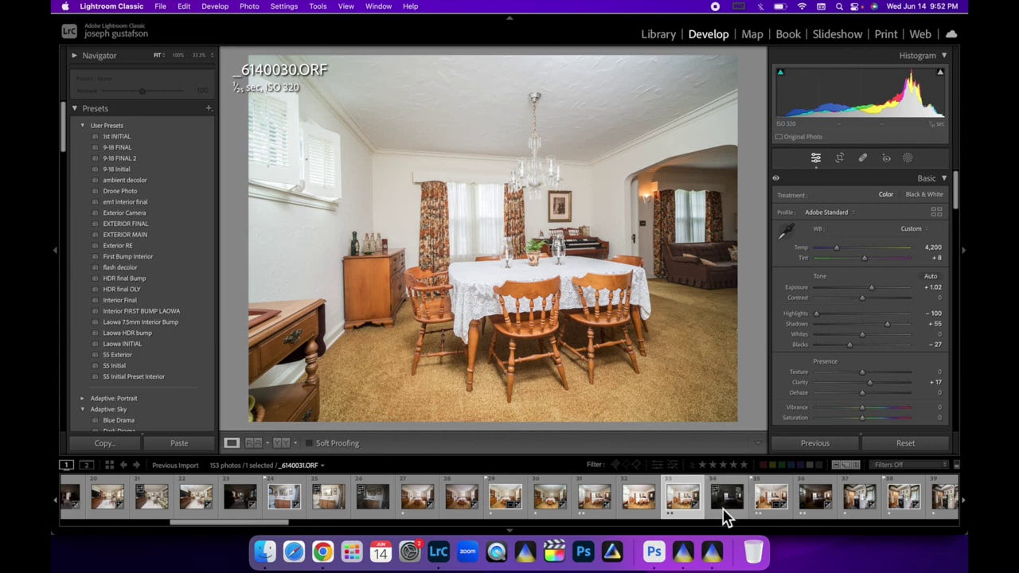
Paste settings onto _6140032.ORF, raise exposure to +1.48 and highlights to -78.
click(822, 512)
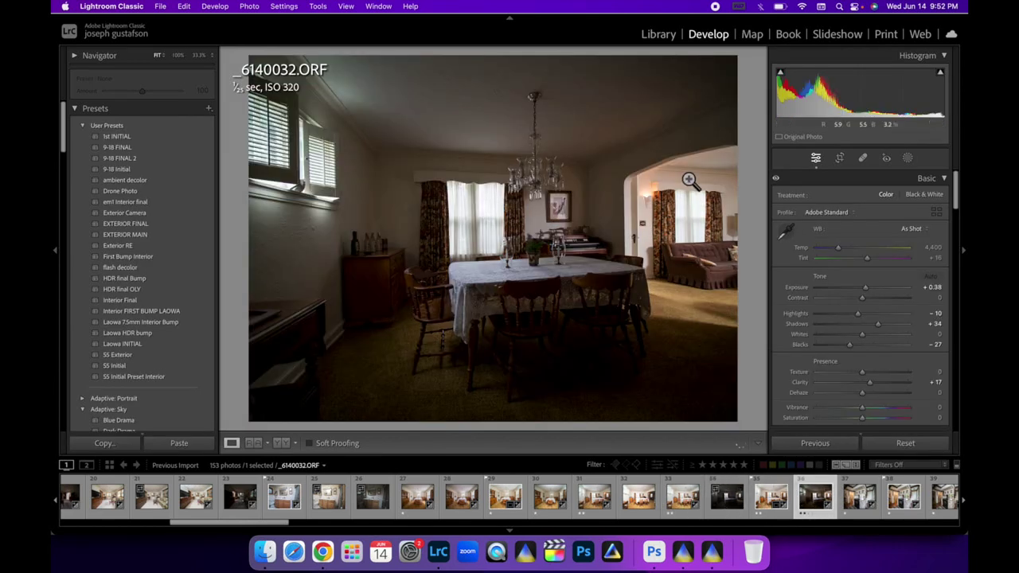
click(178, 444)
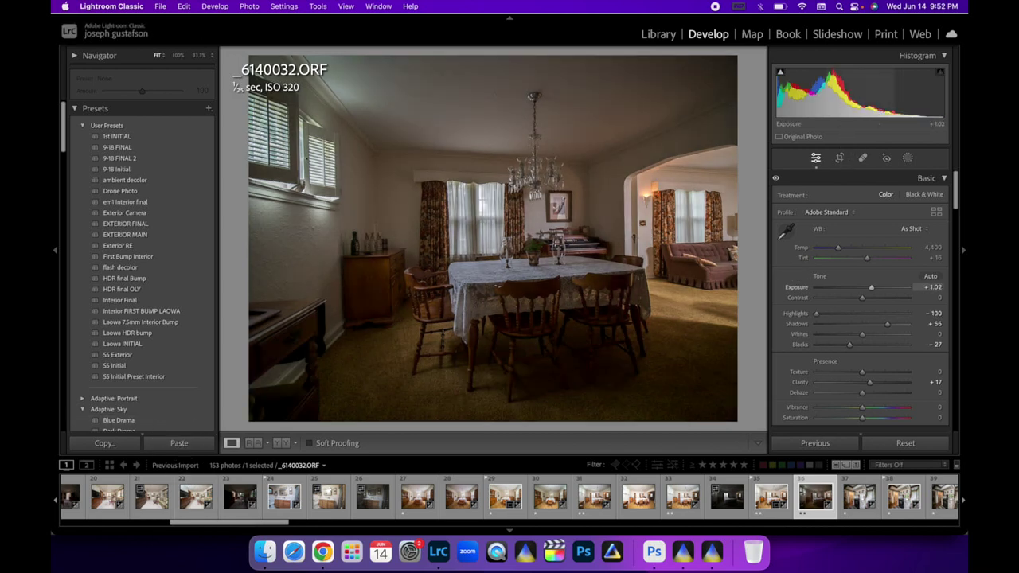
drag(860, 91, 852, 114)
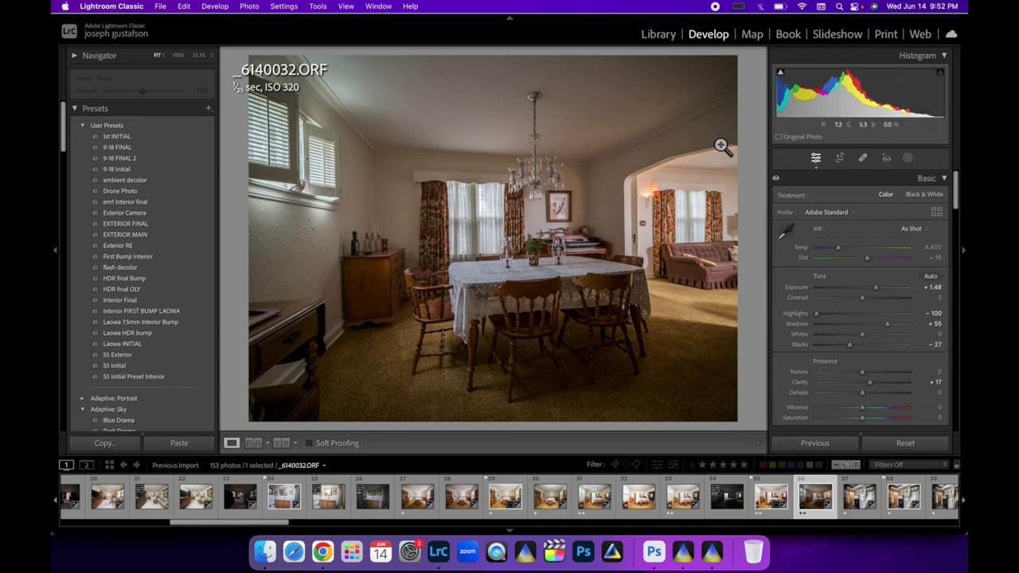
scroll(836, 321, up, 4)
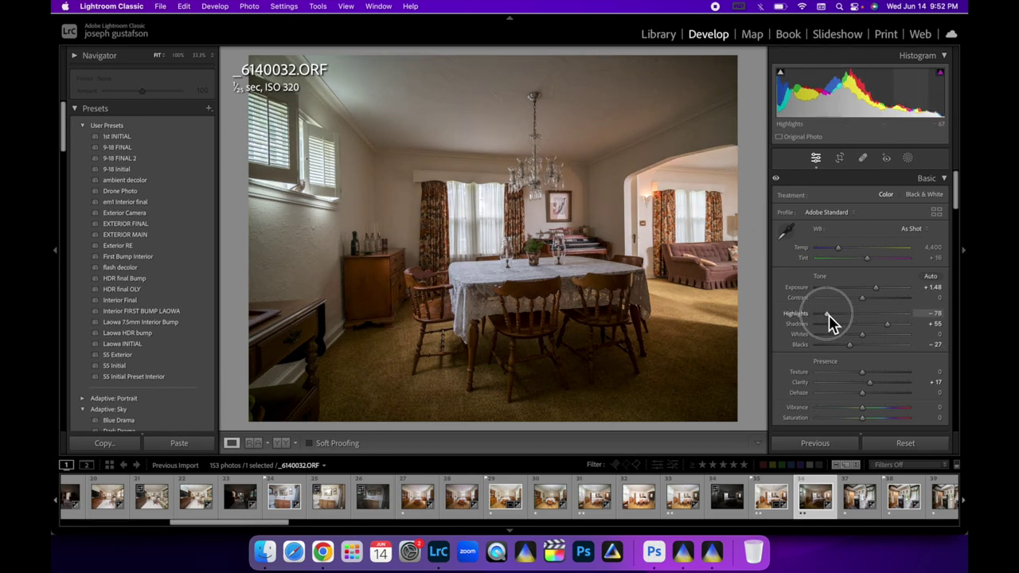
super+click(683, 498)
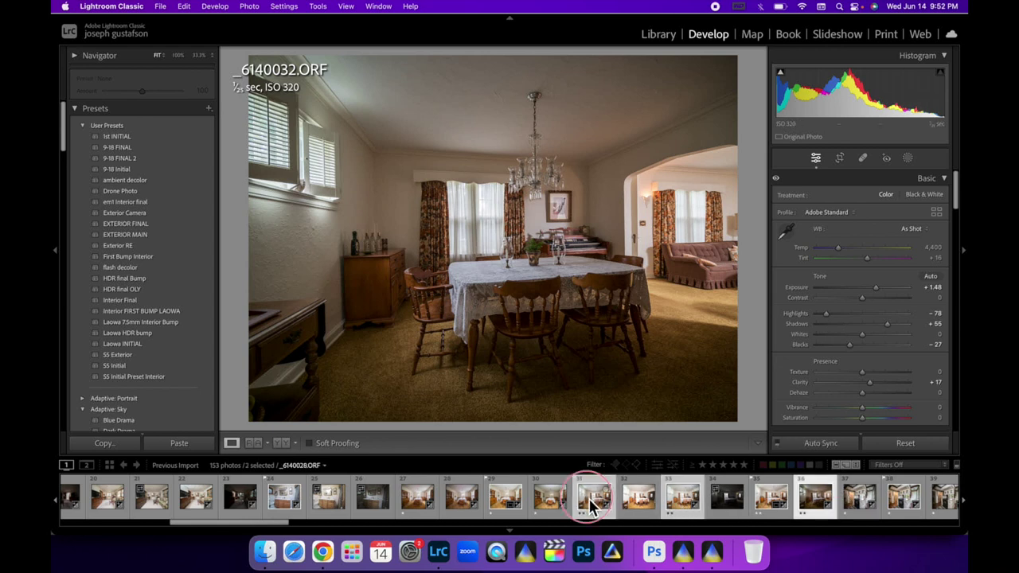
Open _6140028, _6140030 and _6140032 as layers of one Photoshop document via Edit In.
right_click(590, 504)
mouse_move(655, 254)
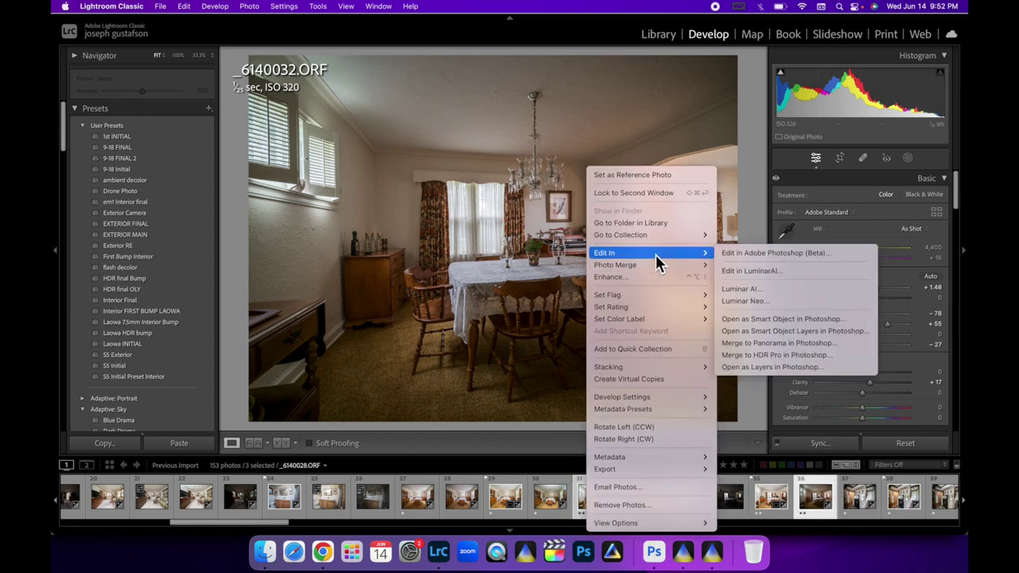
click(775, 370)
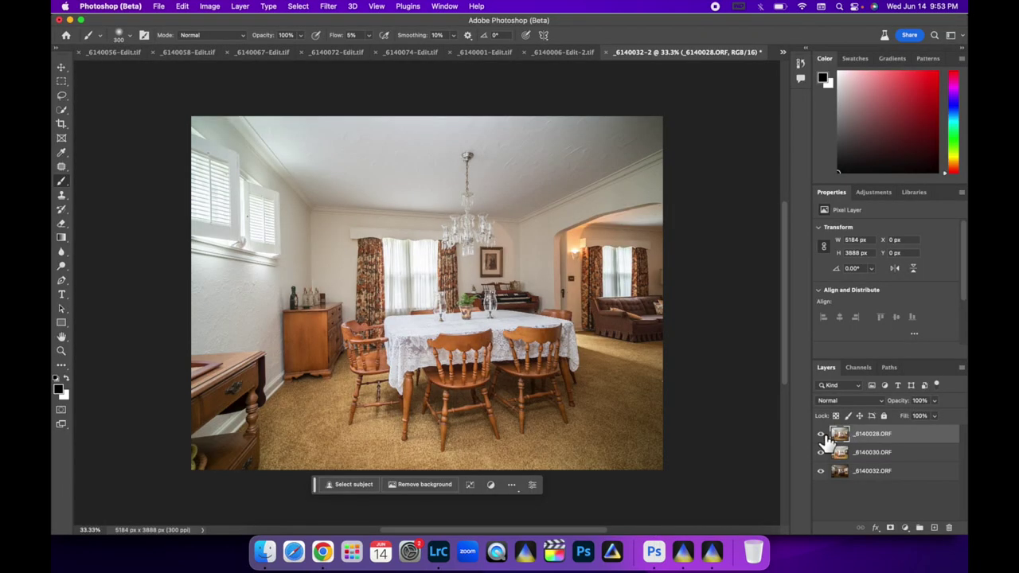
Hide _6140028.ORF, move _6140032.ORF above _6140030.ORF, and blend it in Lighten mode.
click(820, 433)
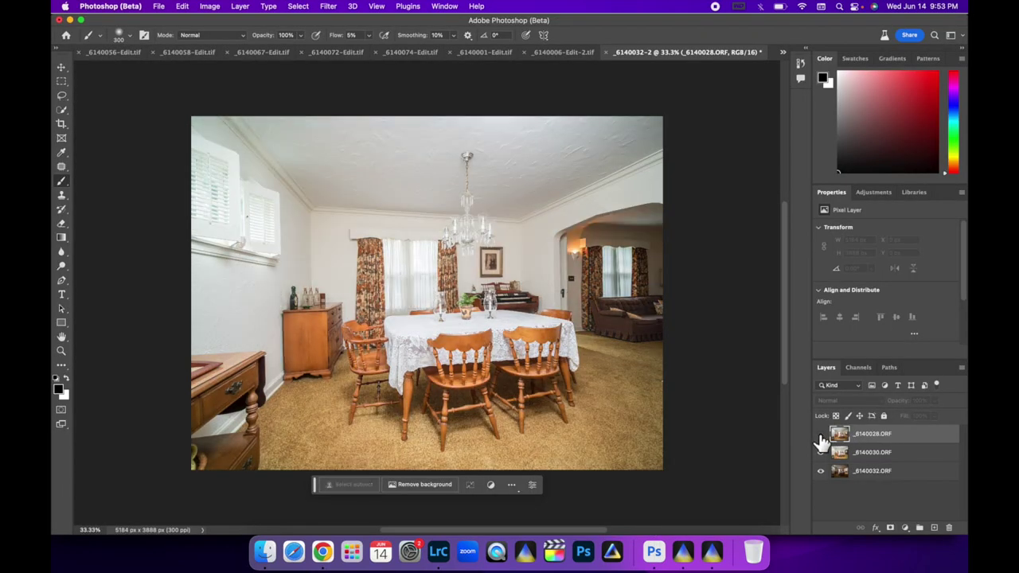
drag(910, 476, 904, 454)
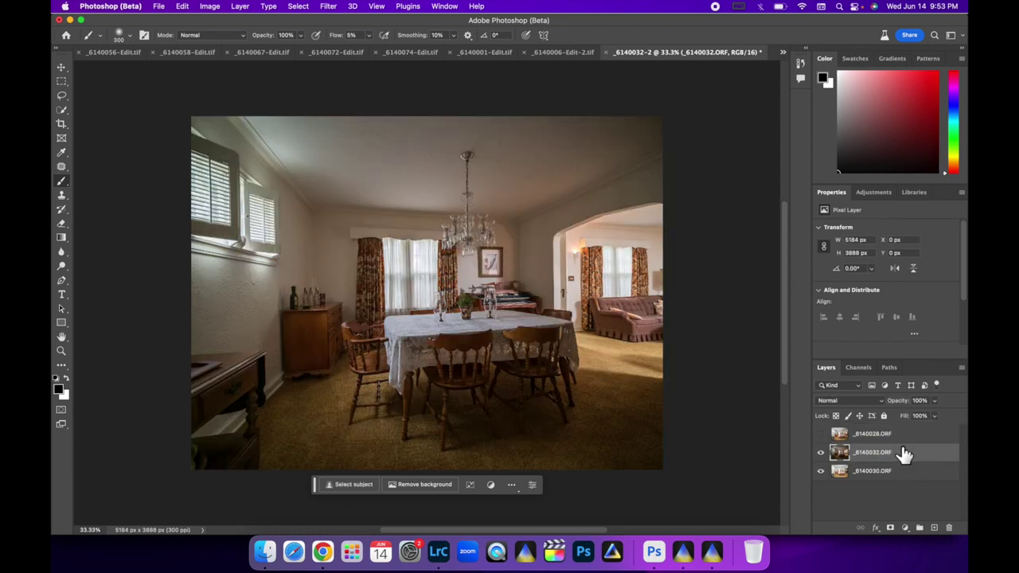
click(848, 400)
click(851, 486)
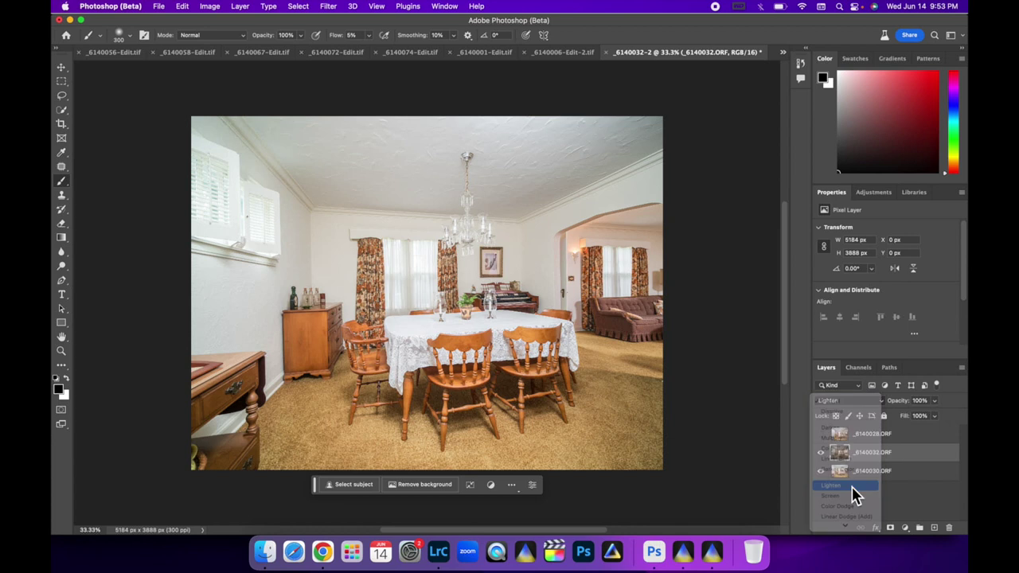
click(821, 455)
click(821, 455)
click(820, 456)
click(820, 455)
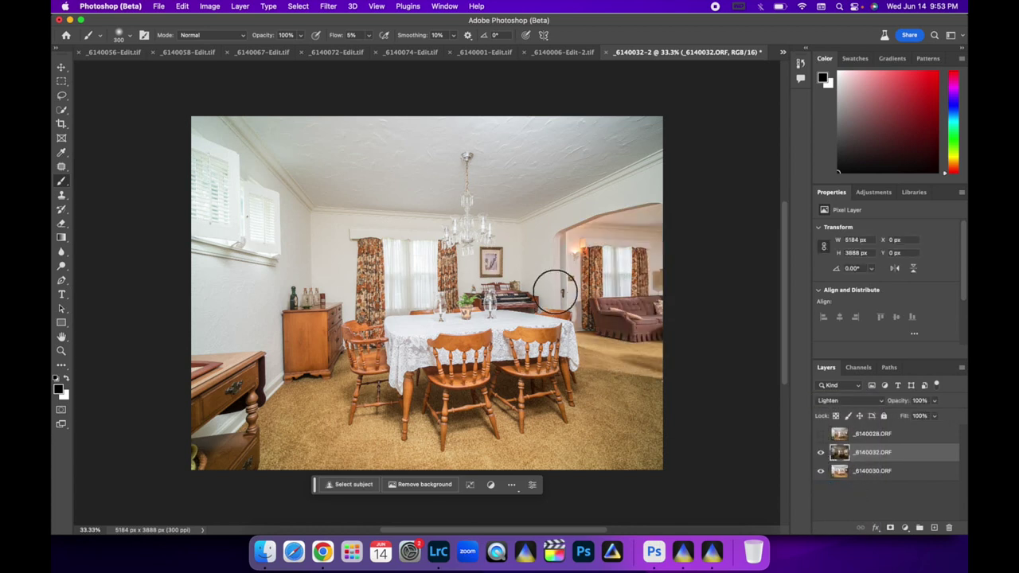
Add and paint a layer mask on _6140032.ORF, then compare the masked blend.
click(889, 529)
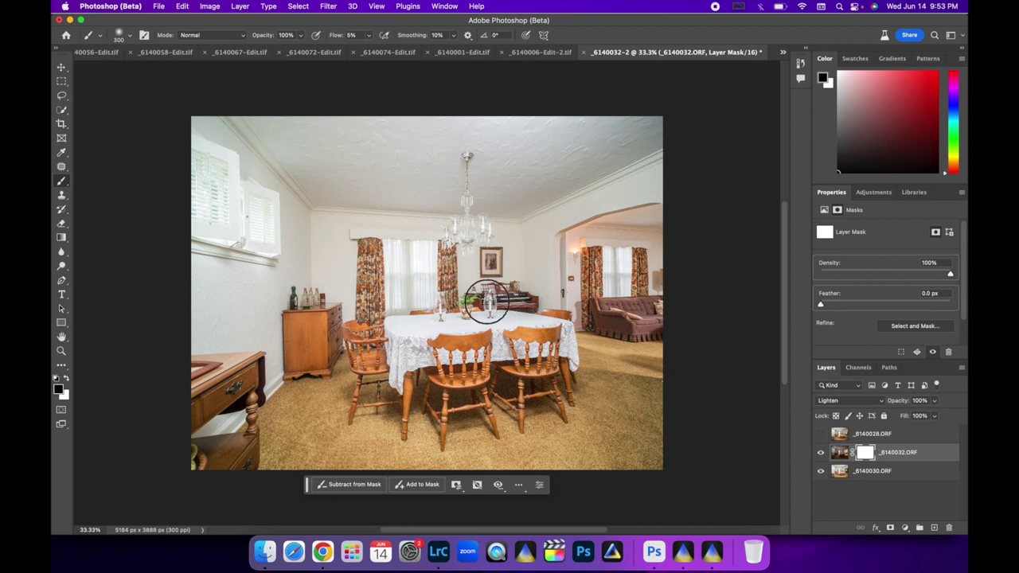
click(821, 453)
click(821, 453)
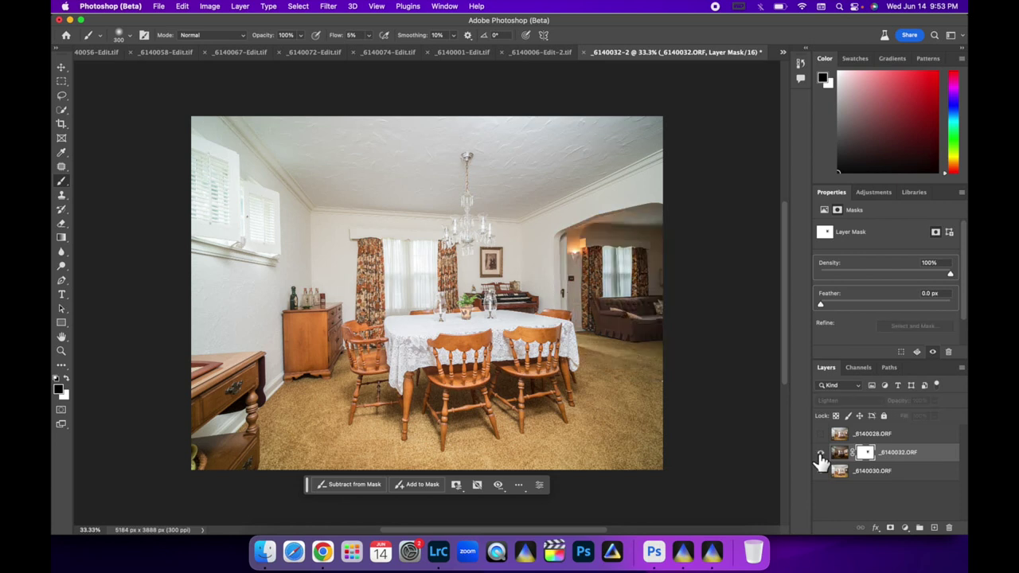
click(821, 453)
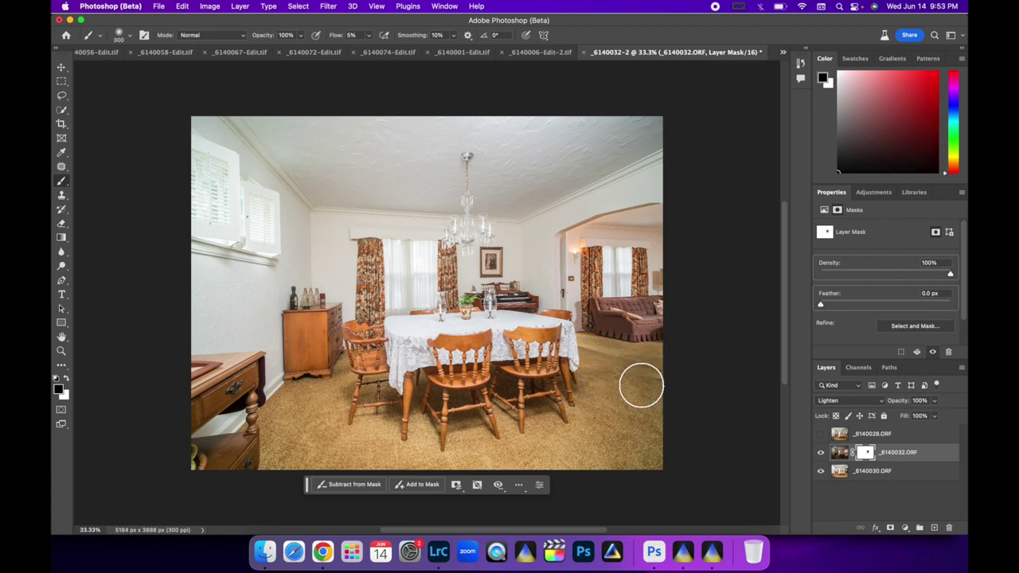
click(888, 436)
Show the _6140028.ORF layer and blend it in Luminosity mode at 49% opacity.
click(820, 434)
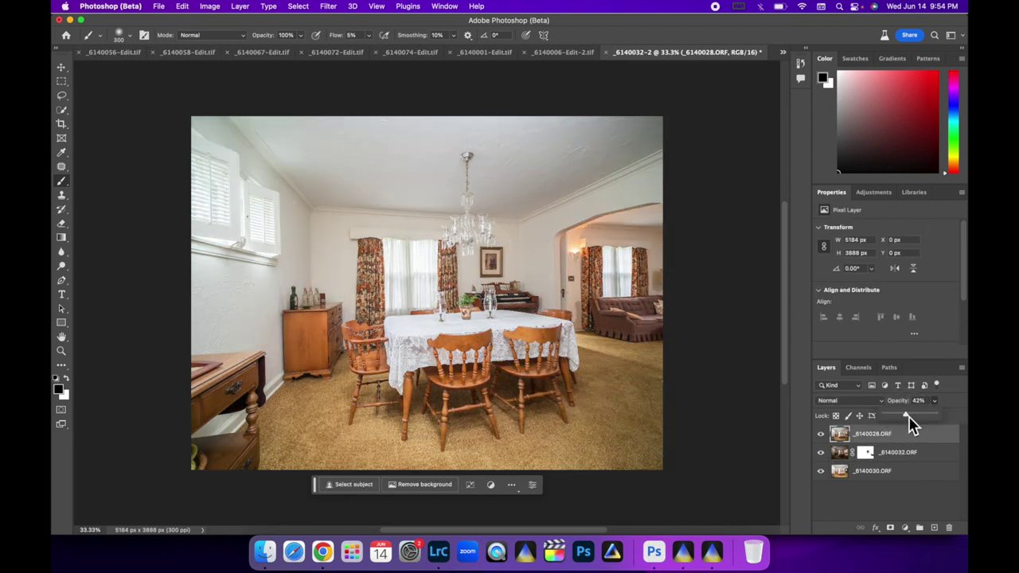
click(880, 402)
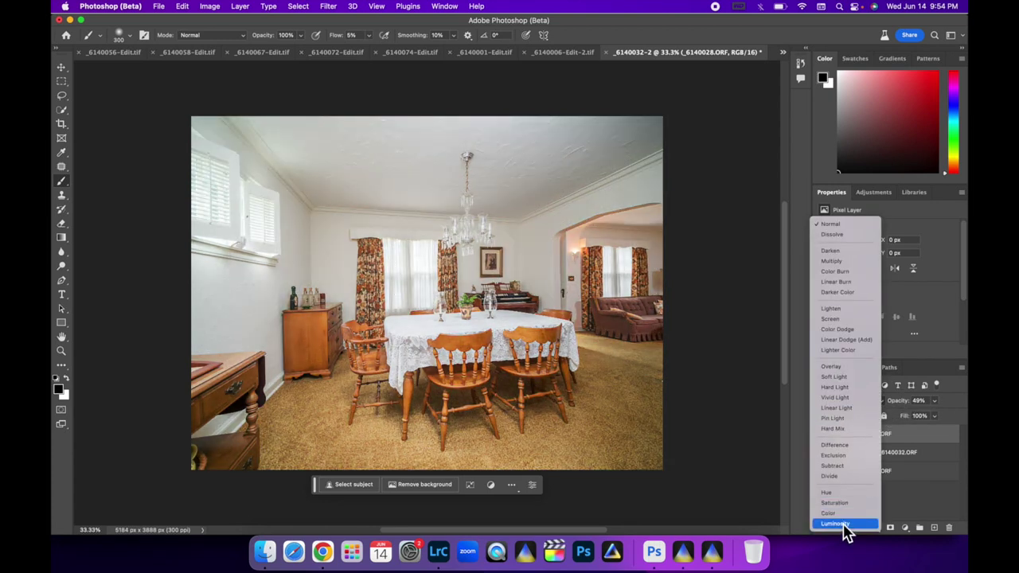
click(845, 528)
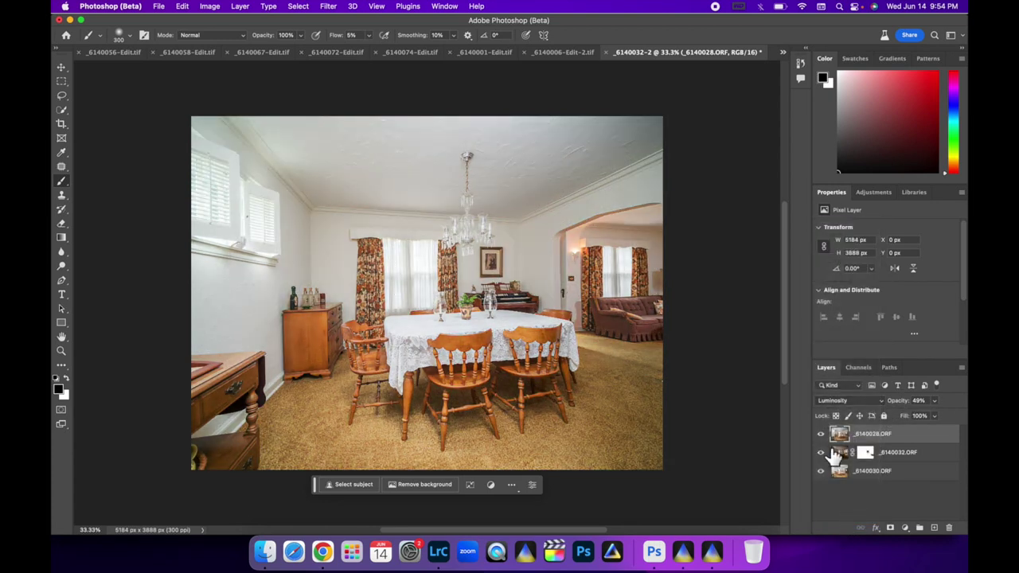
click(820, 435)
Flatten the layers into one image and send the merged result back to Lightroom.
right_click(905, 474)
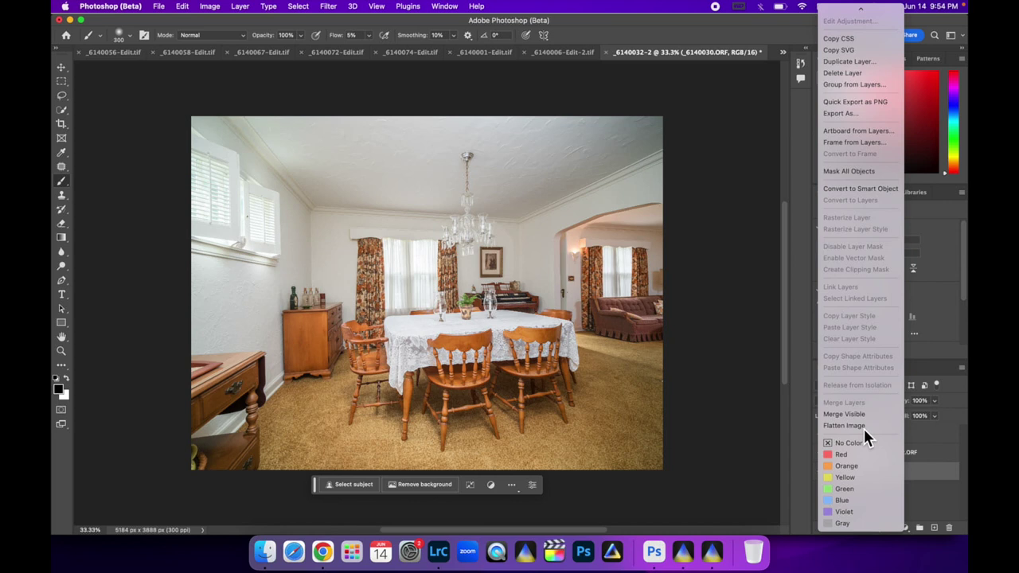
click(864, 428)
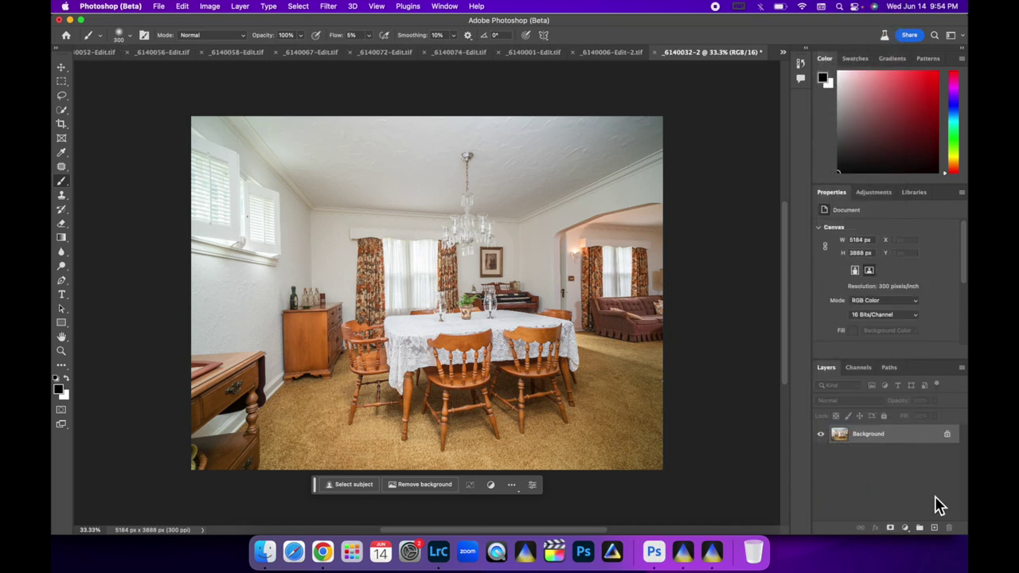
key(super+Tab)
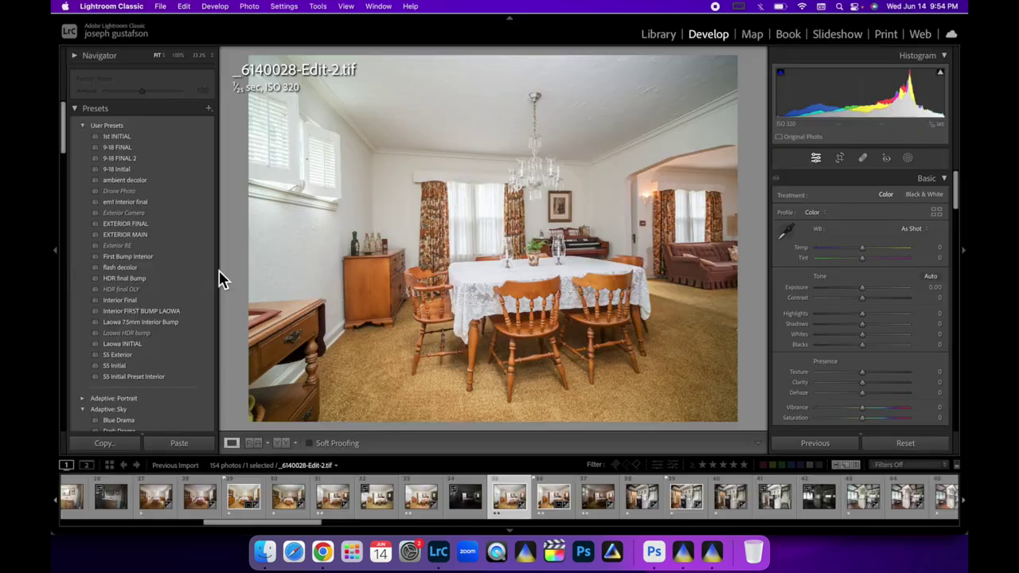
Give _6140028-Edit-2.tif the em1 Interior final preset and lift Blacks to -18.
click(137, 204)
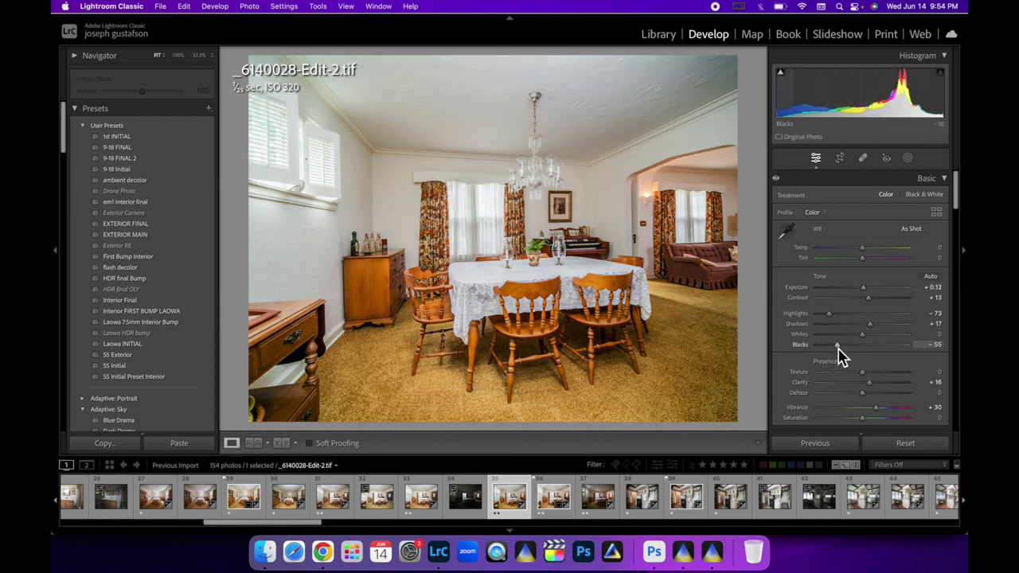
drag(839, 345, 858, 348)
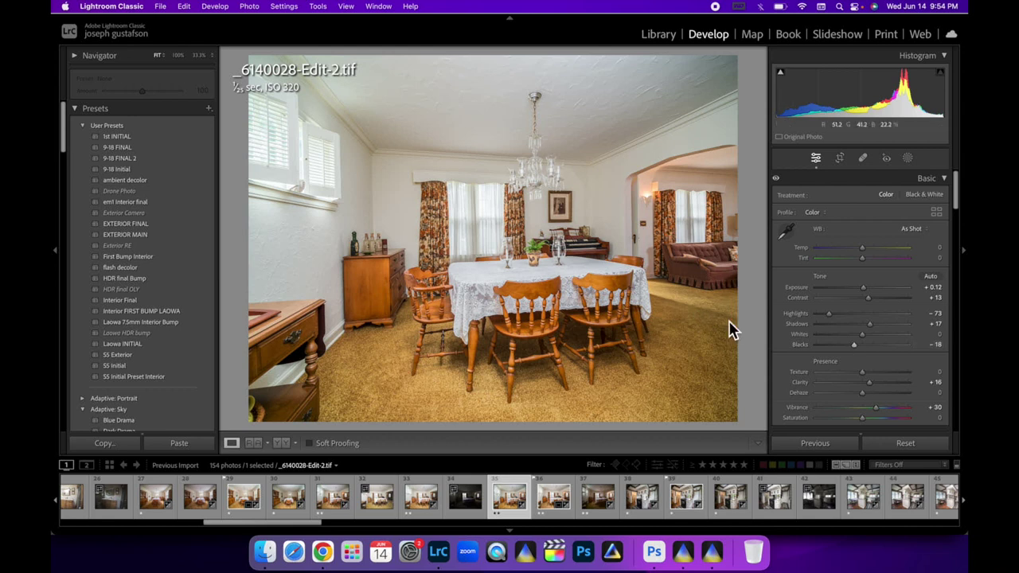
scroll(557, 500, right, 5)
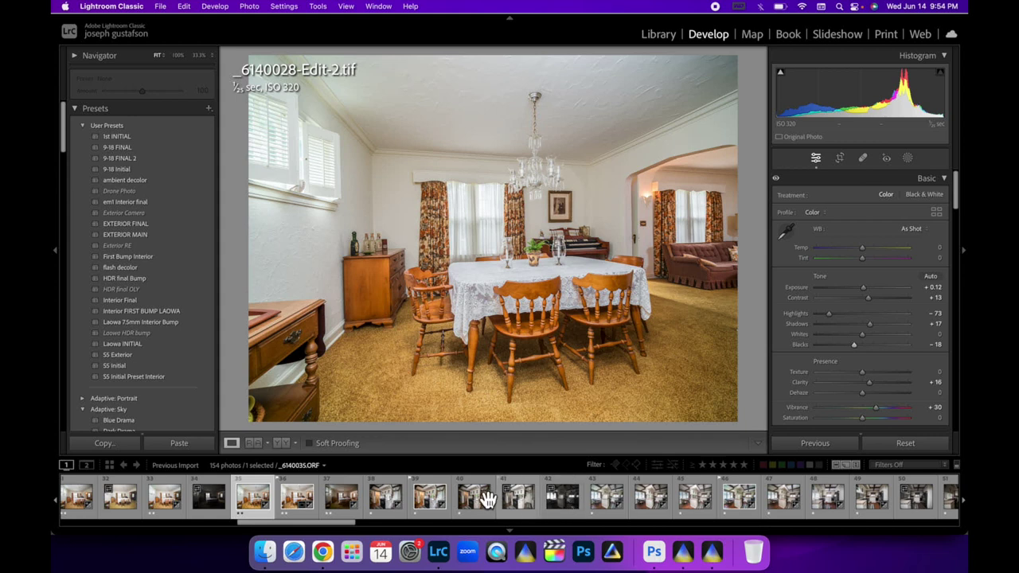
Reset kitchen photo _6140033.ORF and paste the copied develop settings onto it.
click(473, 508)
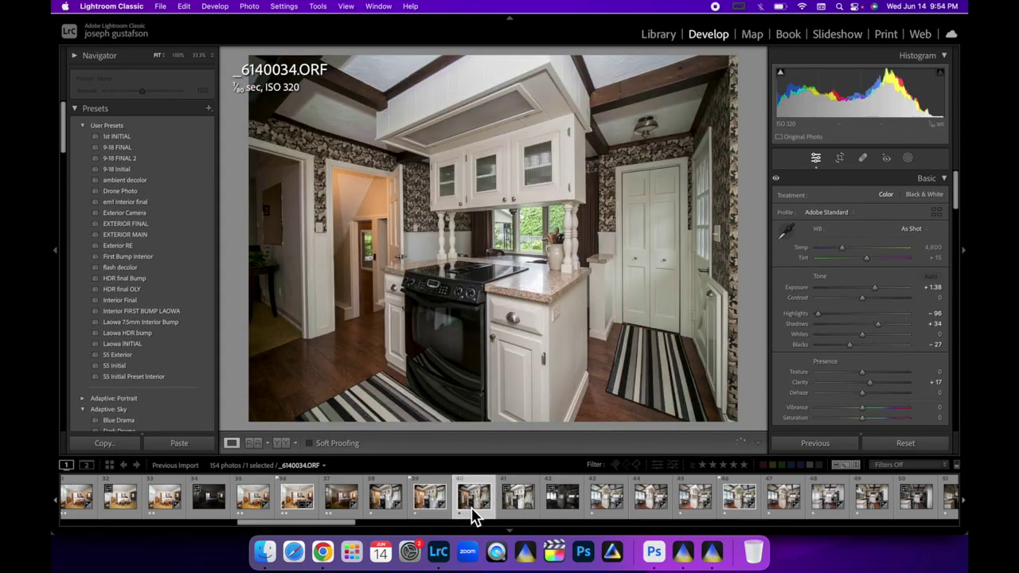
click(382, 508)
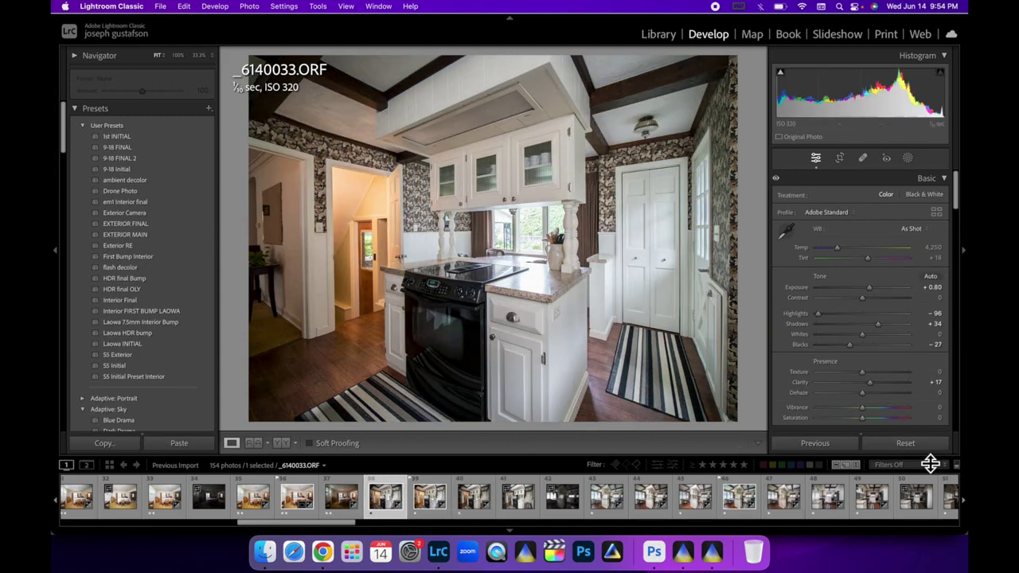
click(914, 446)
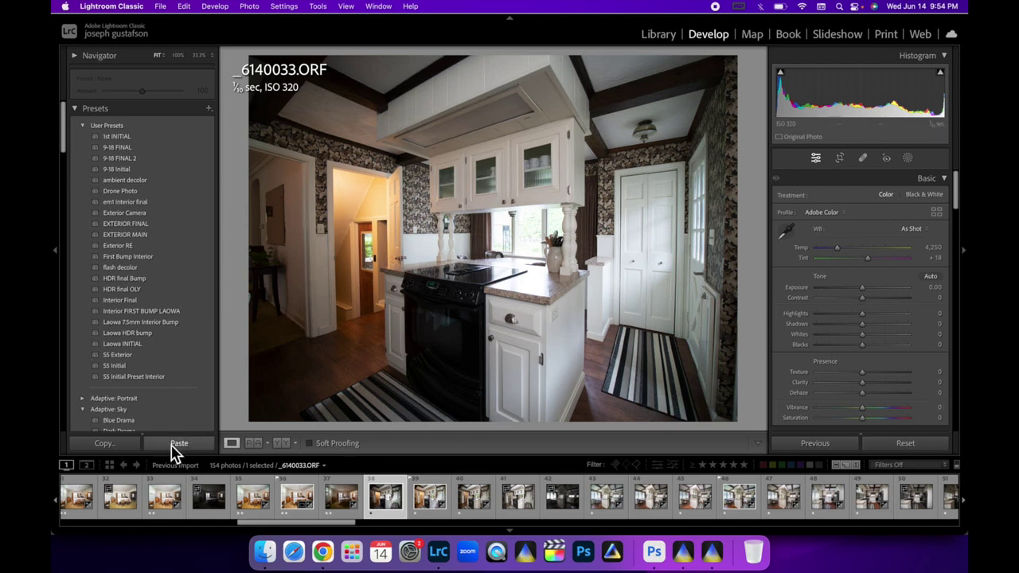
click(174, 446)
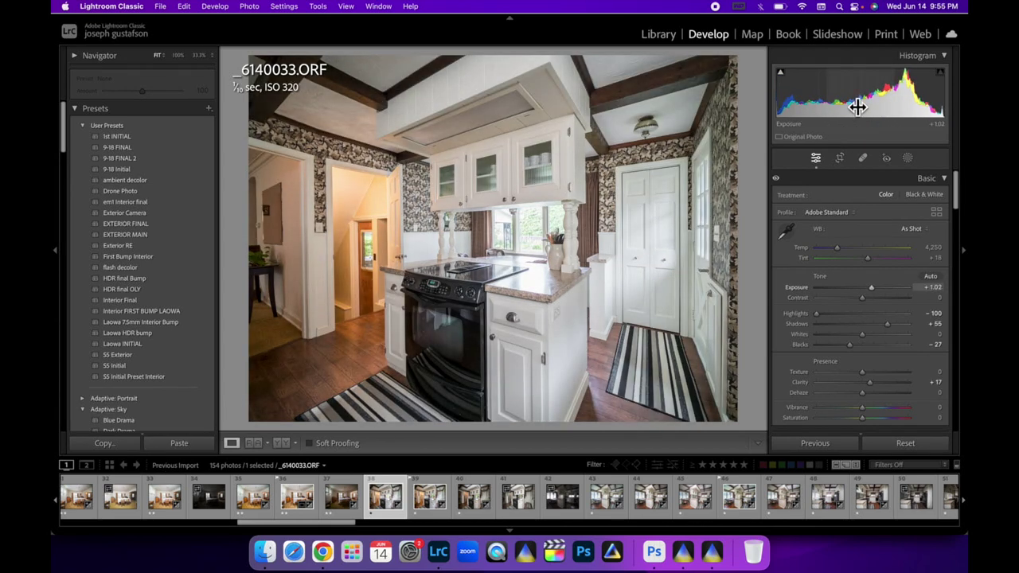
Lower the yellow saturation of _6140033.ORF to -43 in HSL/Color.
scroll(899, 395, down, 15)
scroll(898, 394, up, 5)
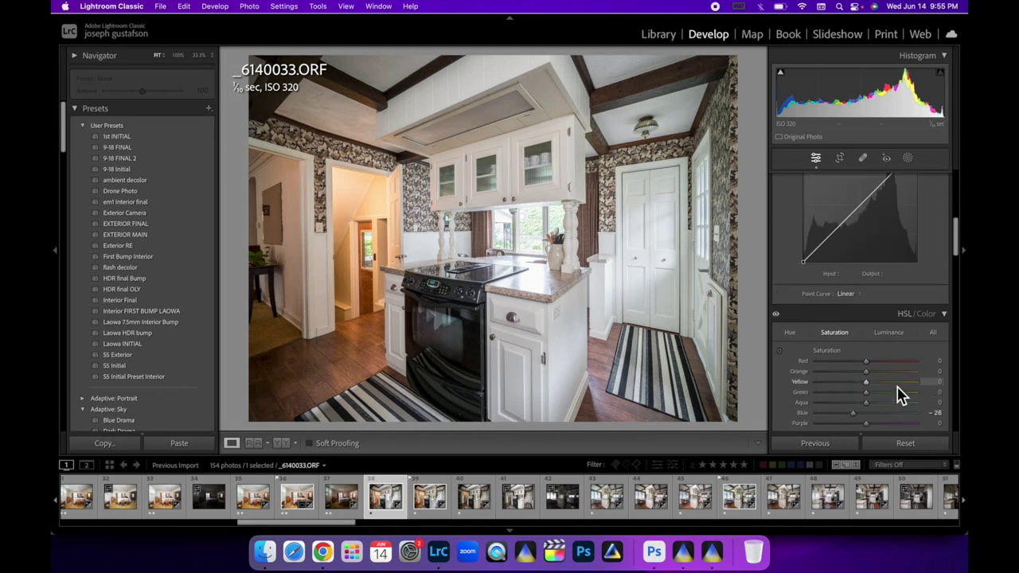
drag(870, 410, 847, 404)
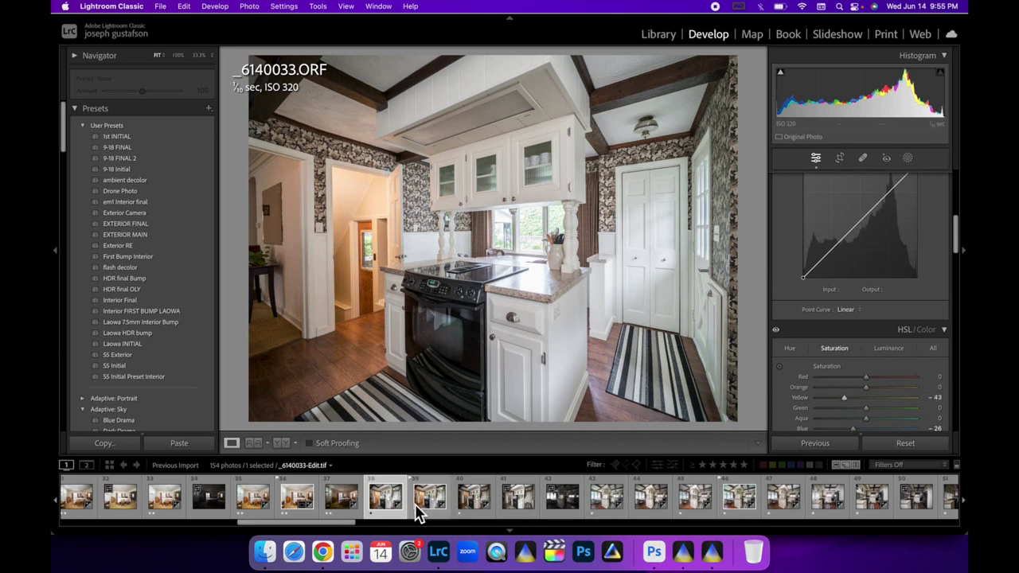
Paste the copied settings onto kitchen photo _6140034.ORF and brighten its exposure.
click(476, 517)
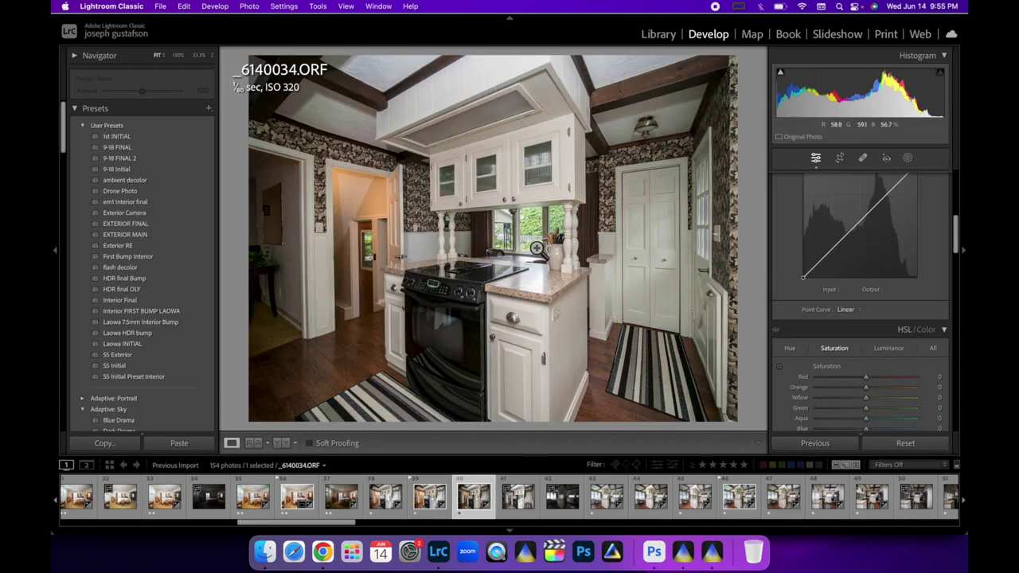
click(176, 448)
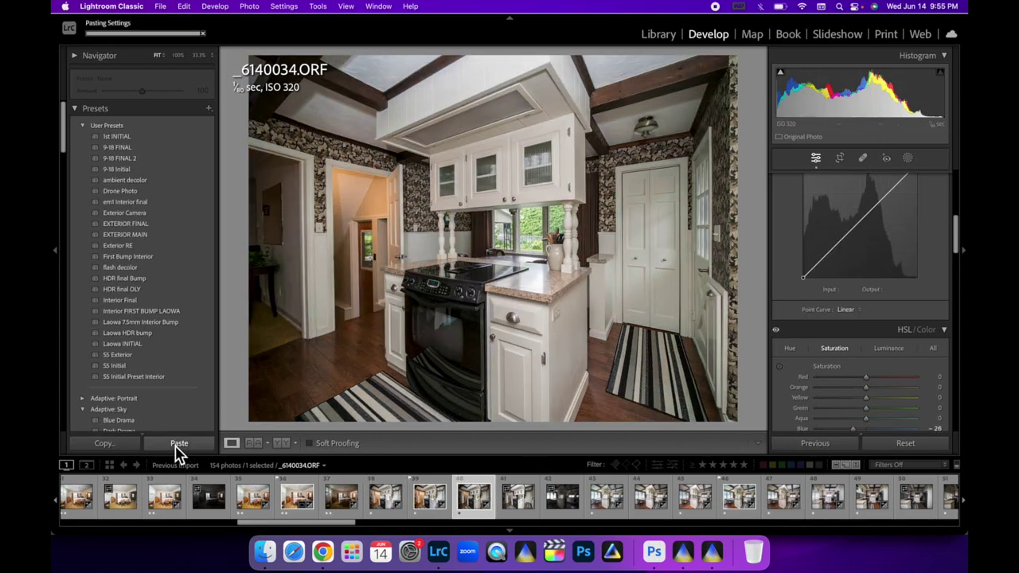
drag(859, 92, 888, 91)
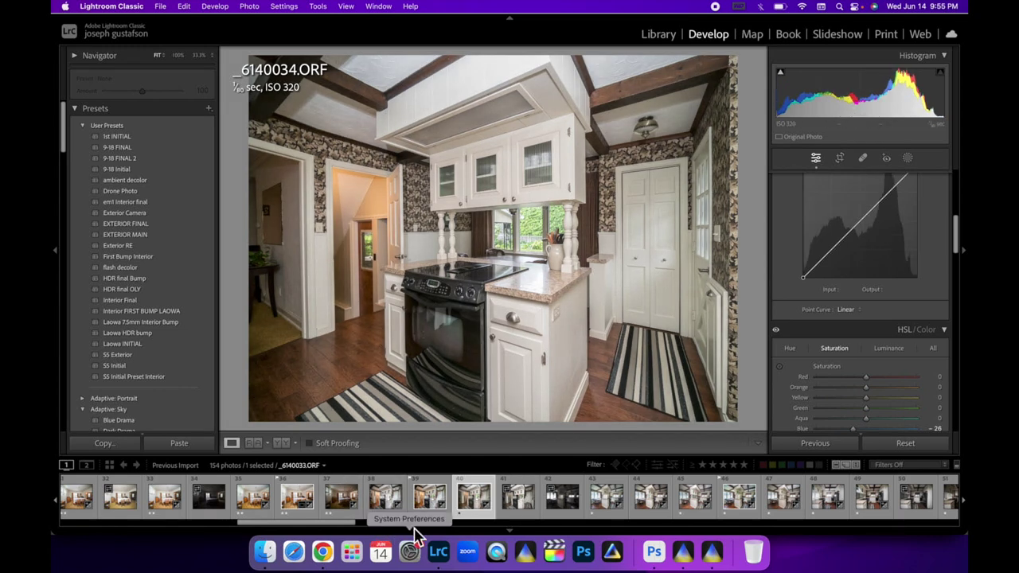
Open kitchen exposures _6140033 and _6140034 together as layers in Photoshop.
super+click(380, 511)
right_click(380, 511)
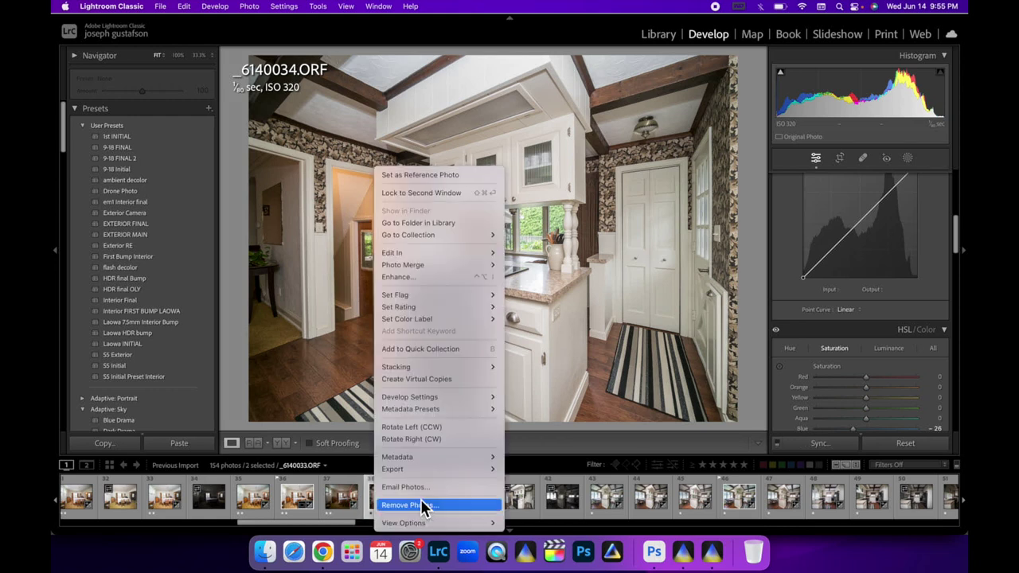
mouse_move(477, 256)
click(550, 319)
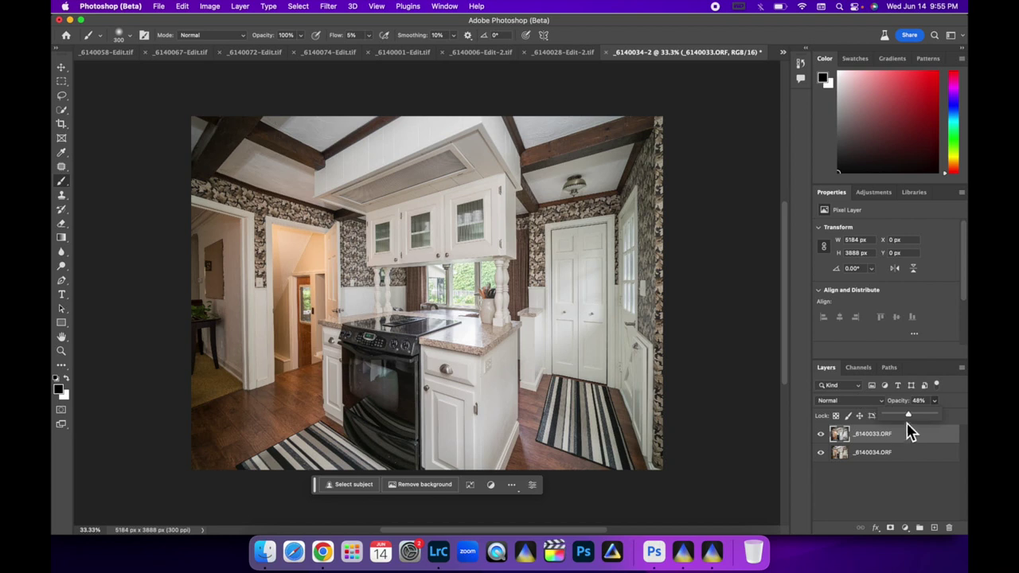
Set the top kitchen layer to 100% opacity and mask it to brighten the doorways.
click(911, 417)
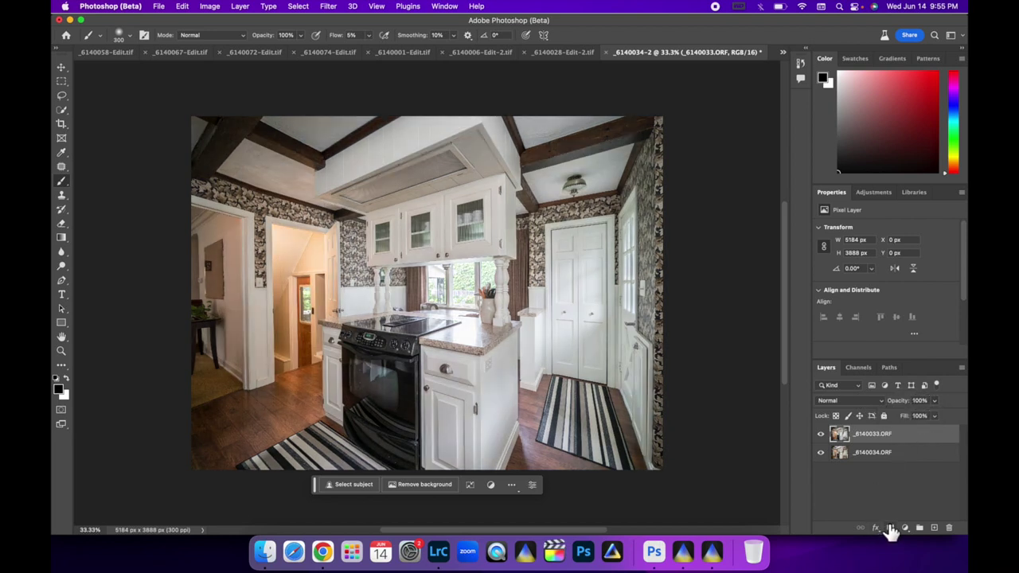
click(890, 528)
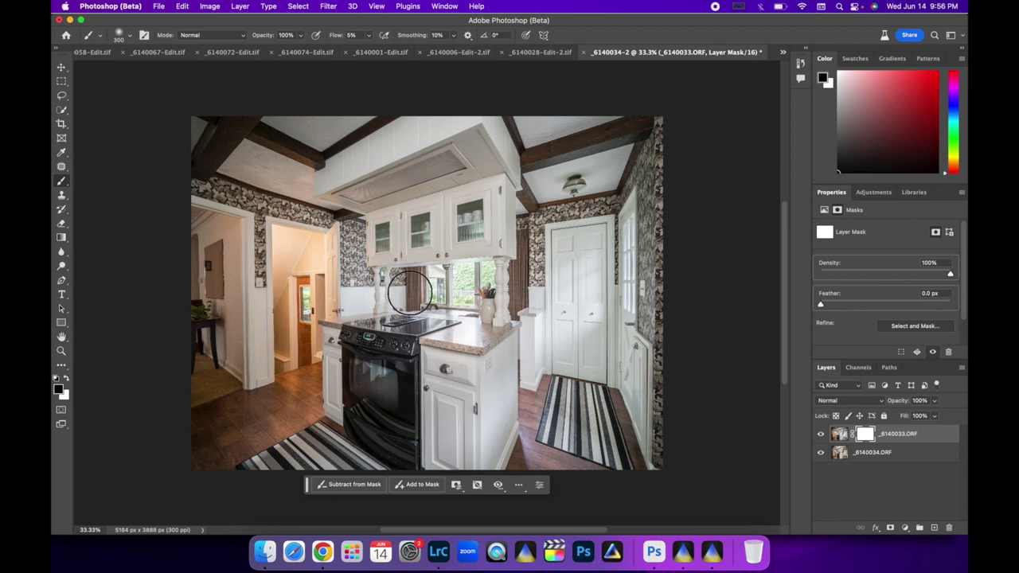
mouse_move(452, 275)
mouse_down()
mouse_move(427, 273)
mouse_move(448, 309)
mouse_up()
mouse_move(291, 291)
mouse_down()
mouse_move(295, 307)
mouse_move(319, 278)
mouse_up()
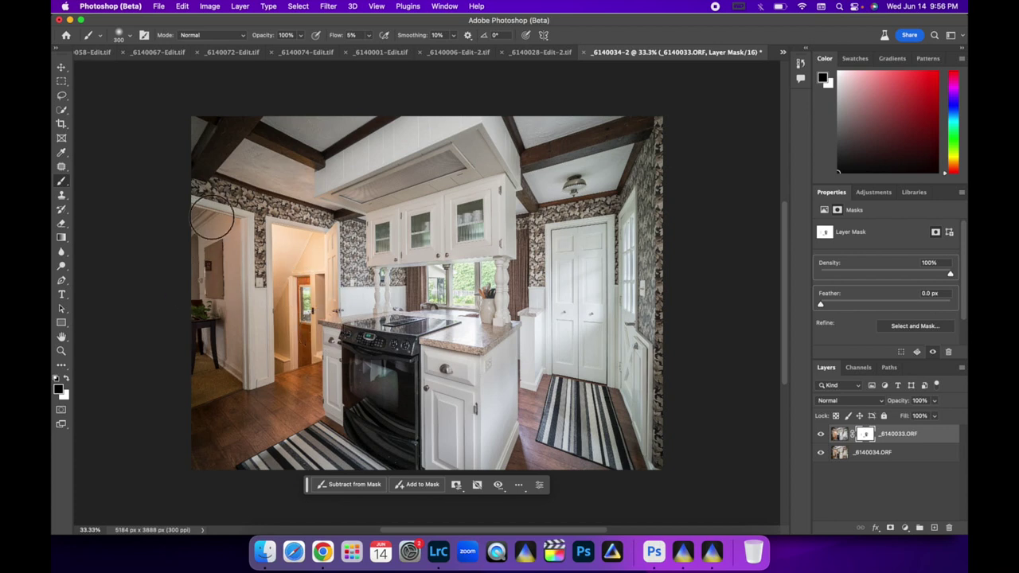
key(bracketright)
key(bracketright)
key(bracketright)
key(bracketright)
key(bracketright)
key(bracketright)
key(bracketright)
key(bracketright)
key(bracketright)
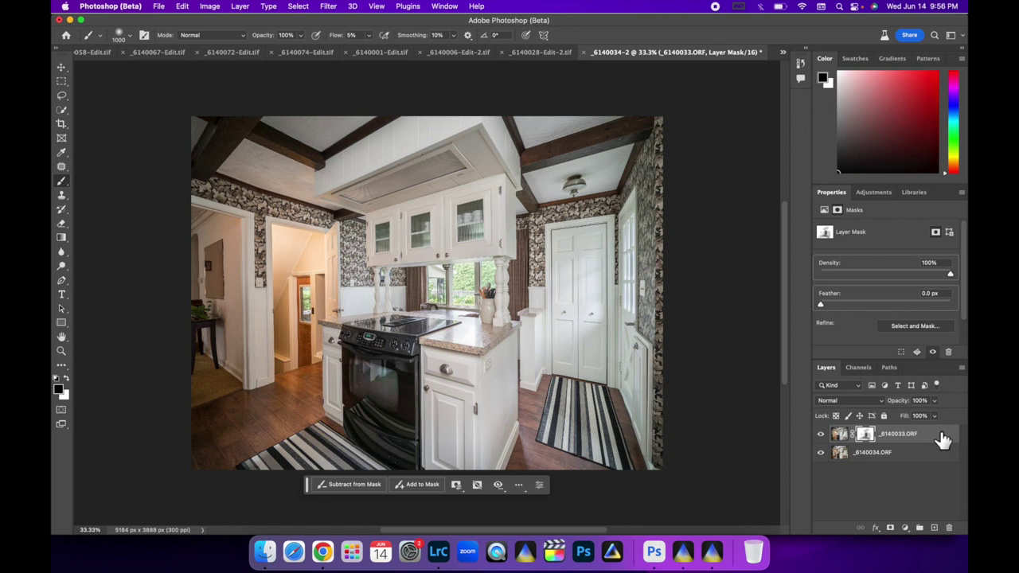
Flatten the kitchen layers, save as _6140033-Edit-2.tif, and return to Lightroom Classic.
right_click(905, 453)
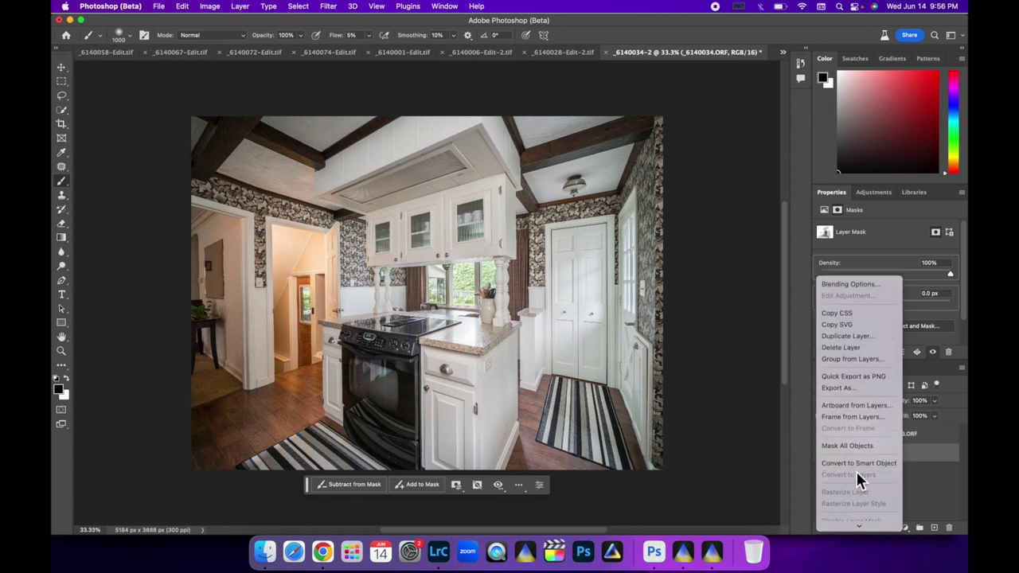
click(846, 426)
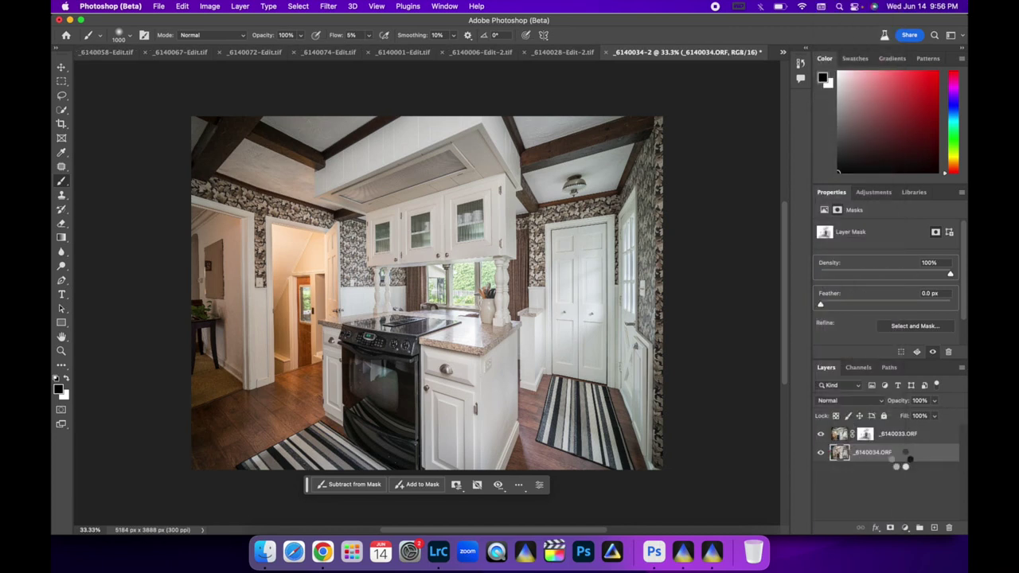
key(super+s)
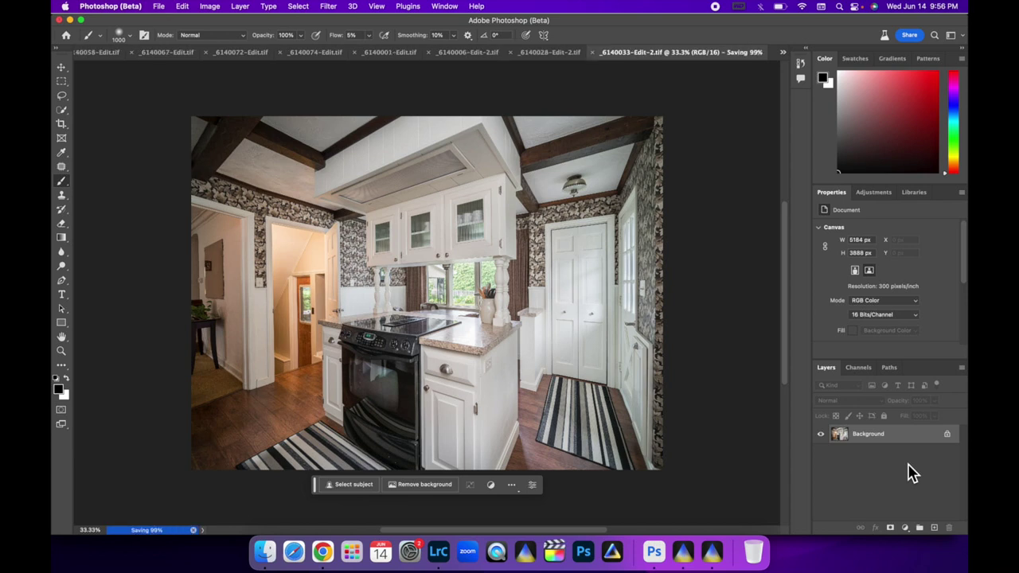
click(439, 561)
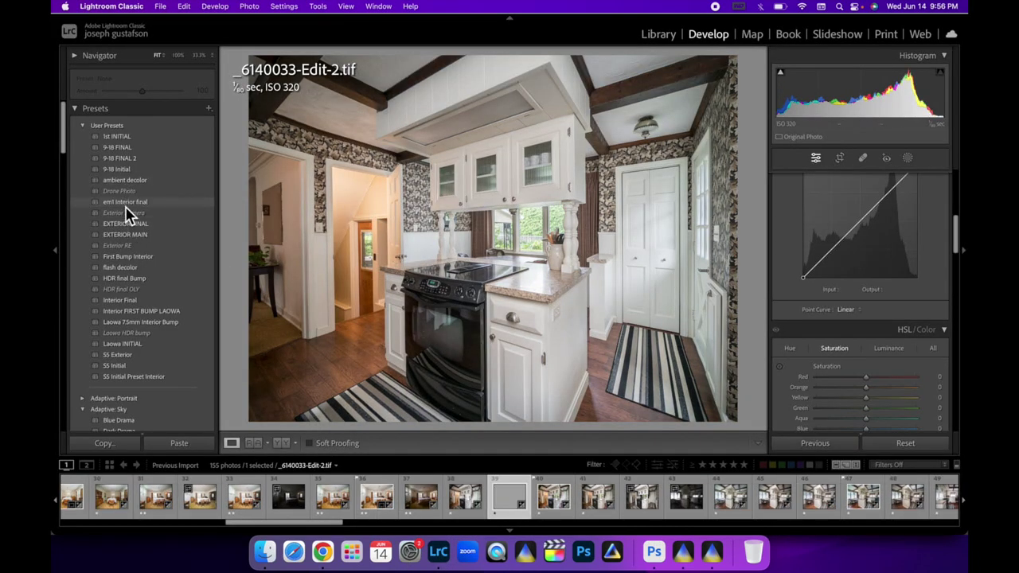
Apply em1 Interior final to the kitchen image and cut yellow saturation to -68, orange -10.
click(125, 202)
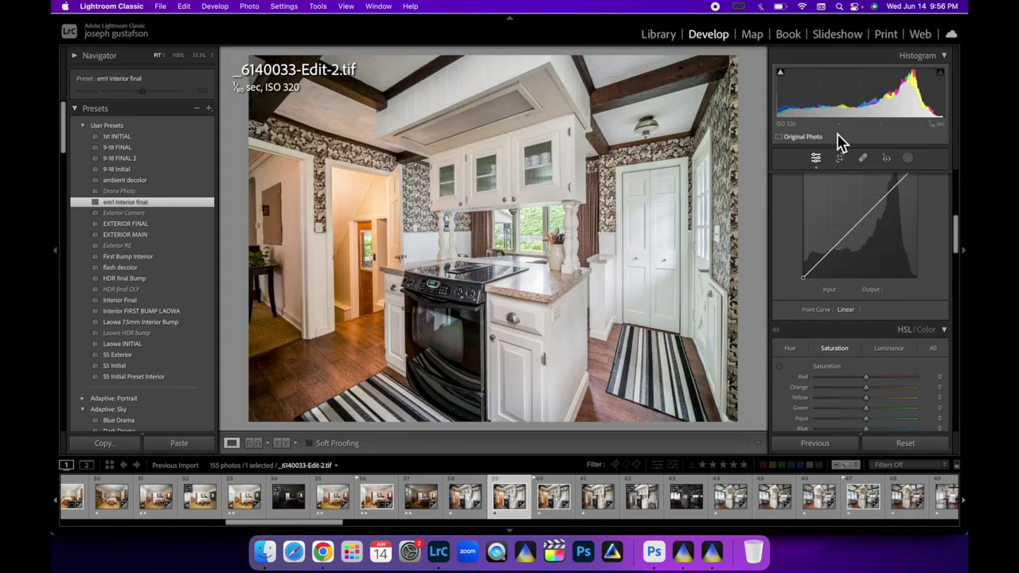
scroll(863, 376, down, 5)
scroll(864, 374, up, 3)
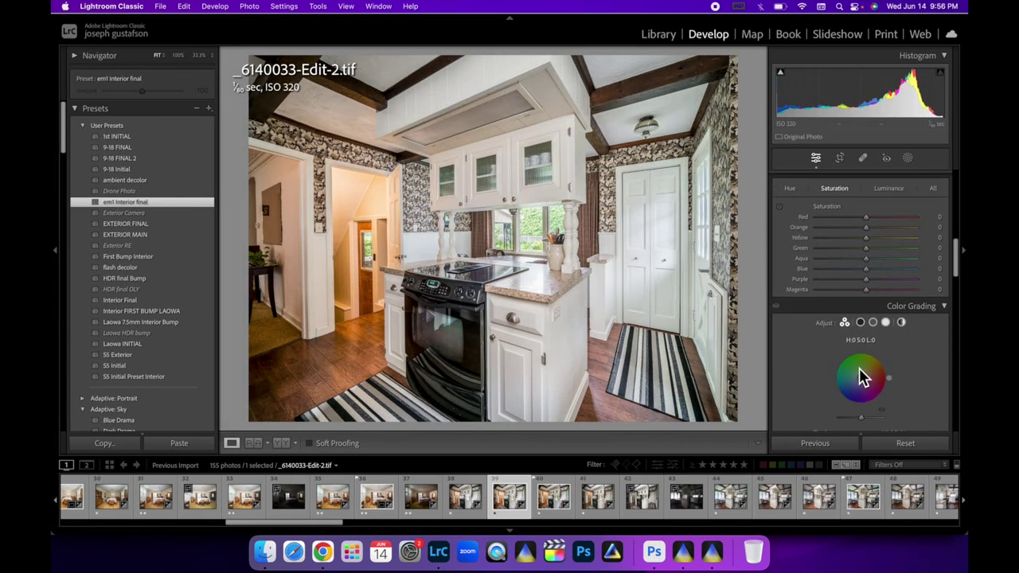
scroll(849, 336, down, 4)
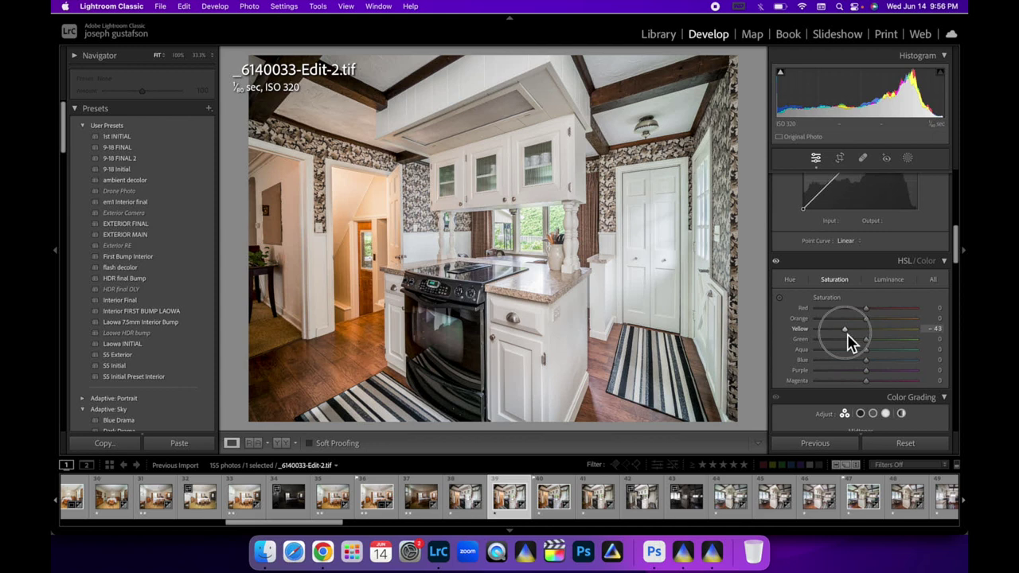
mouse_move(848, 336)
mouse_down()
mouse_move(826, 345)
mouse_move(864, 321)
mouse_move(854, 320)
mouse_move(867, 329)
mouse_up()
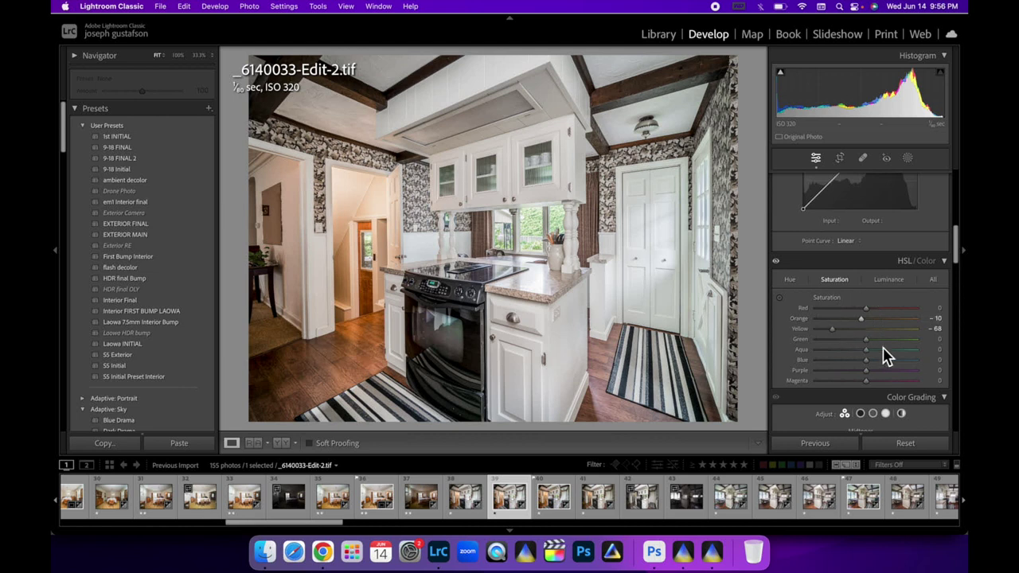
Scroll the filmstrip to the bedroom shots and open _6140056.ORF.
scroll(566, 518, right, 5)
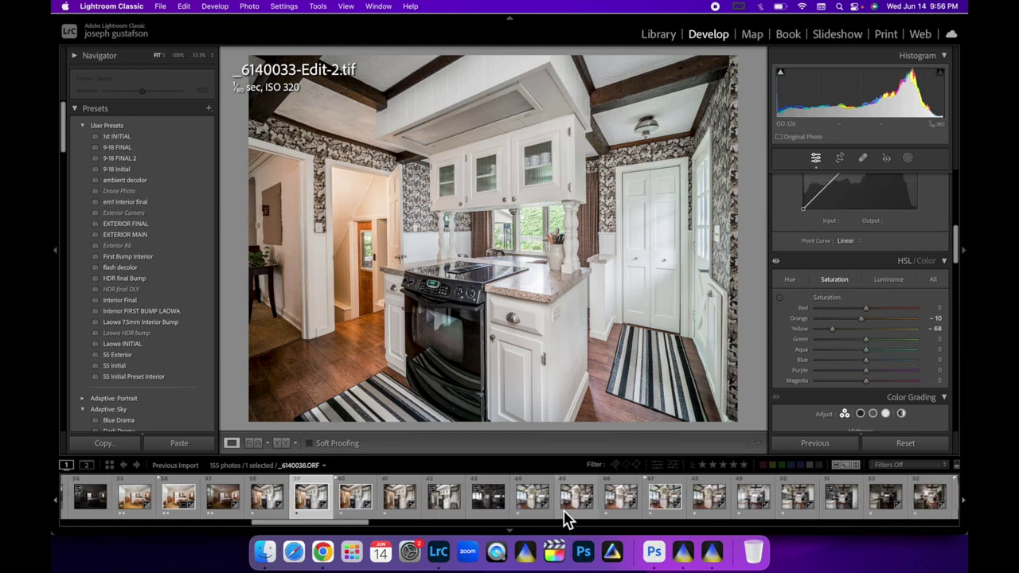
scroll(566, 518, right, 10)
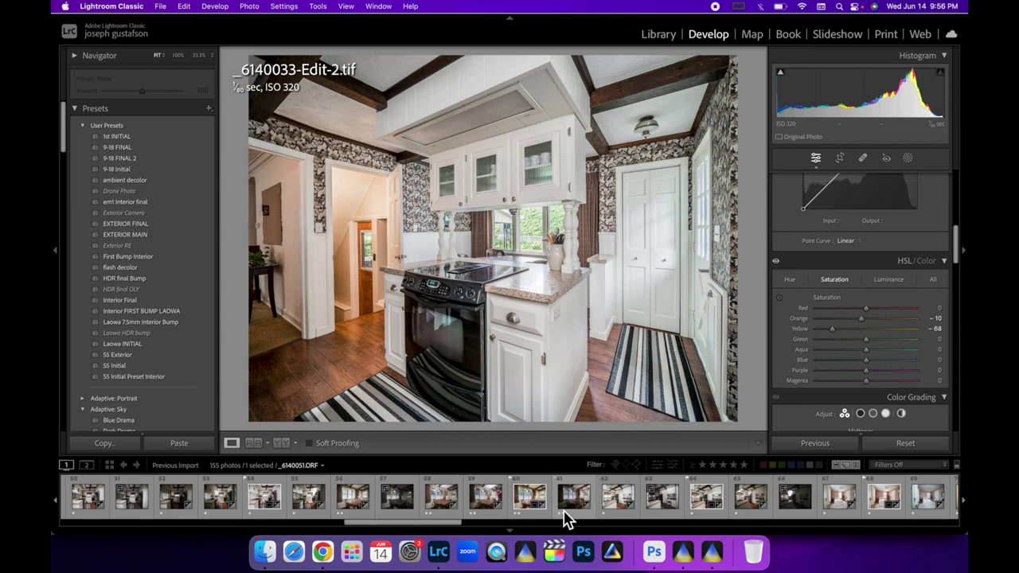
scroll(566, 519, right, 2)
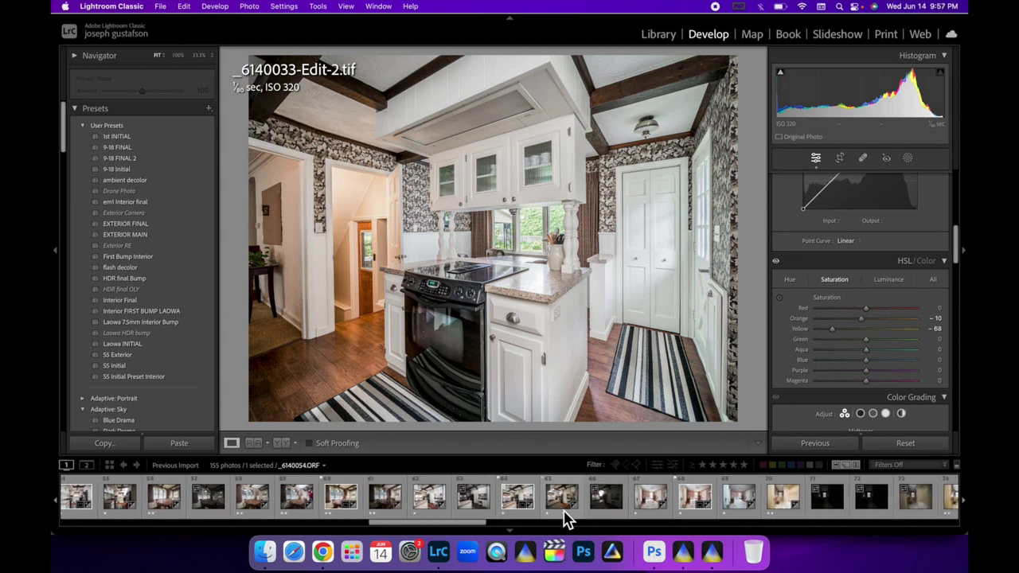
click(647, 503)
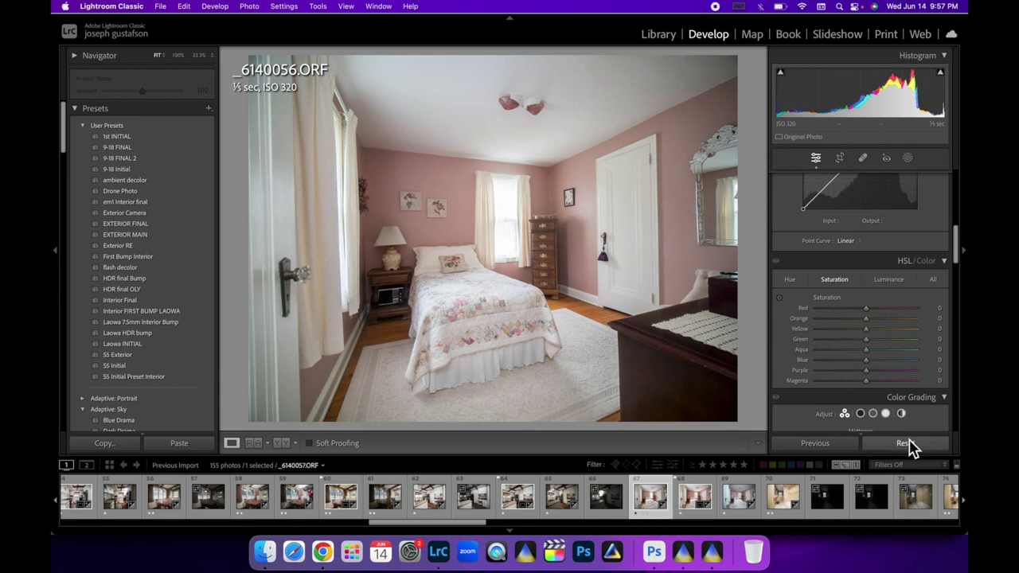
Reset _6140056, paste the copied settings, and neutralise white balance from the ceiling.
click(926, 448)
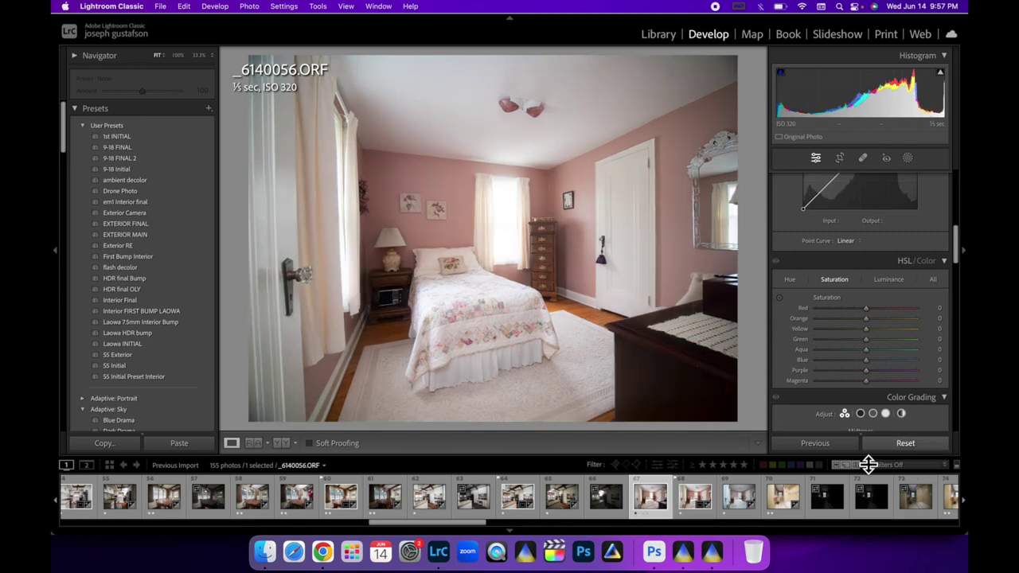
click(185, 444)
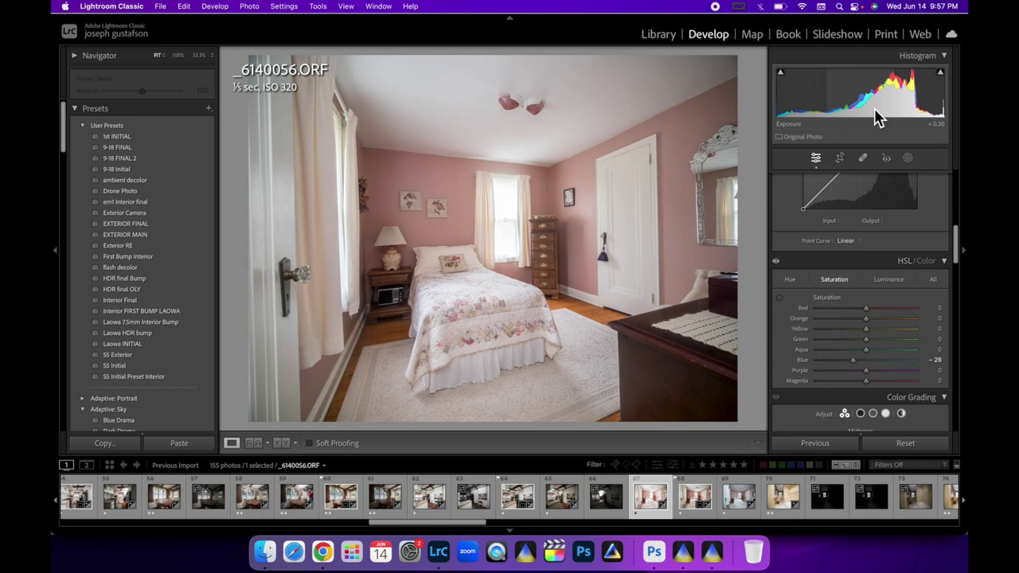
scroll(862, 393, up, 10)
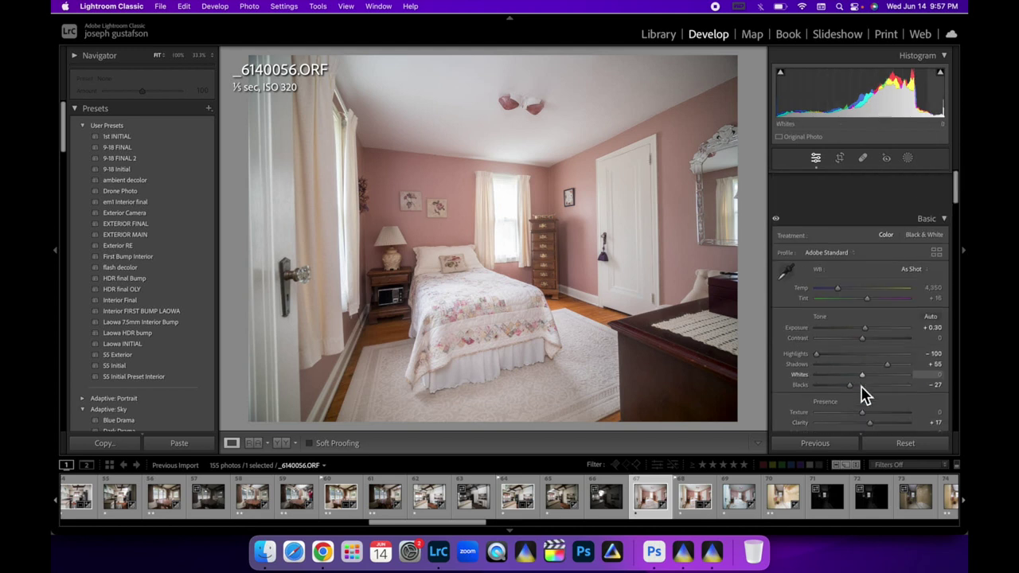
click(787, 232)
click(577, 157)
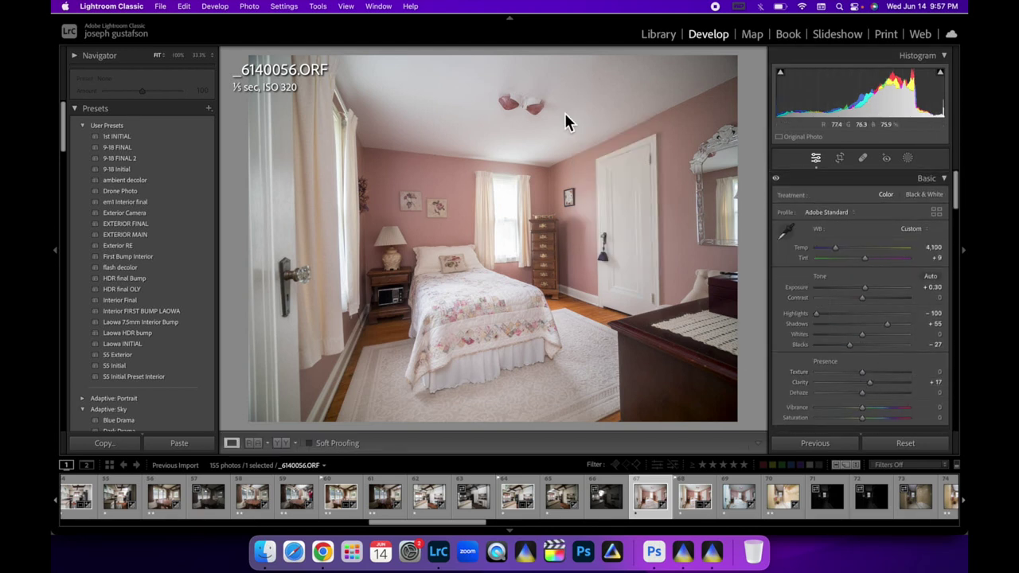
Paste the same settings onto _6140057 and neutralise its white balance from the ceiling.
click(736, 508)
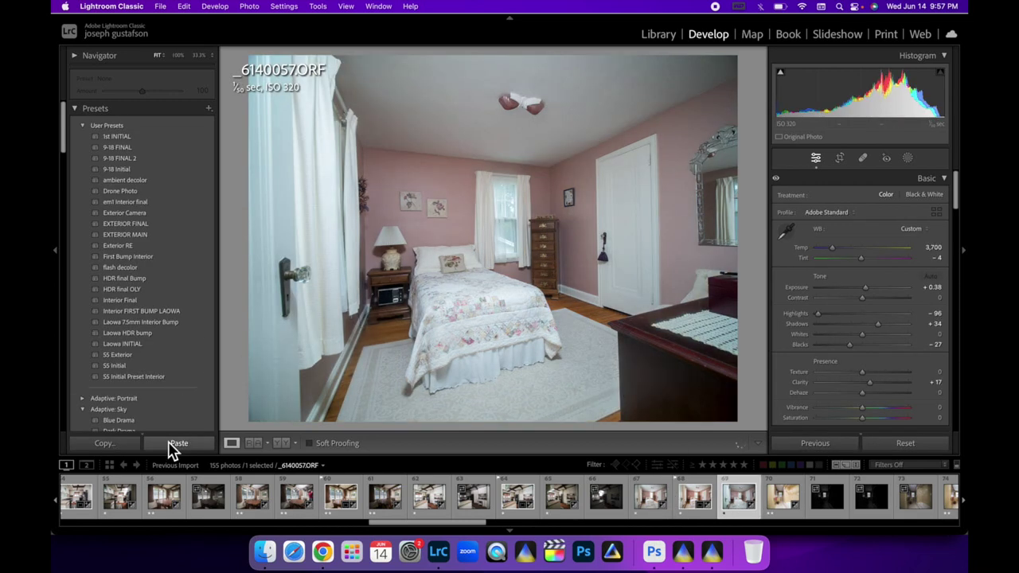
click(171, 444)
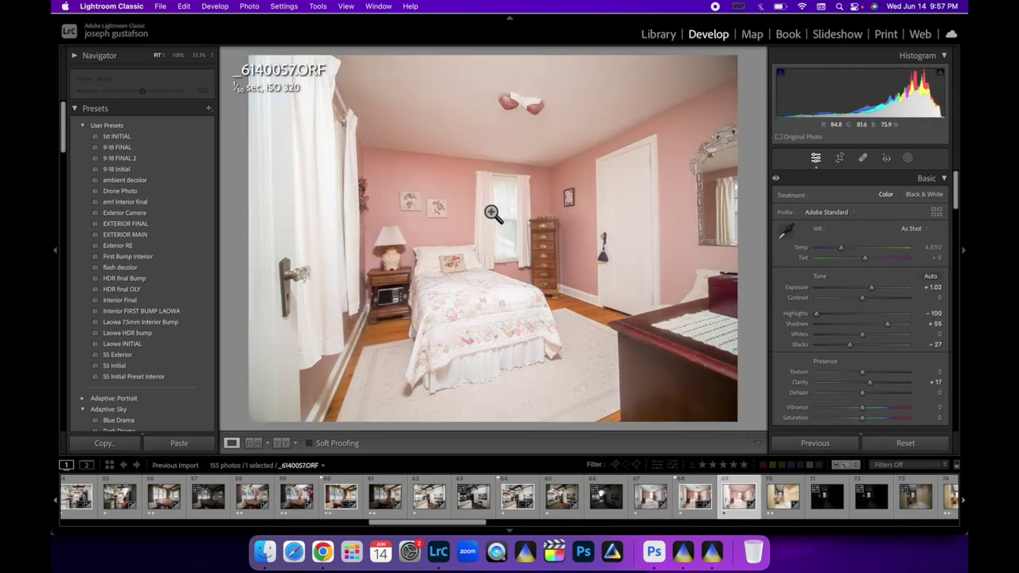
click(790, 231)
click(588, 111)
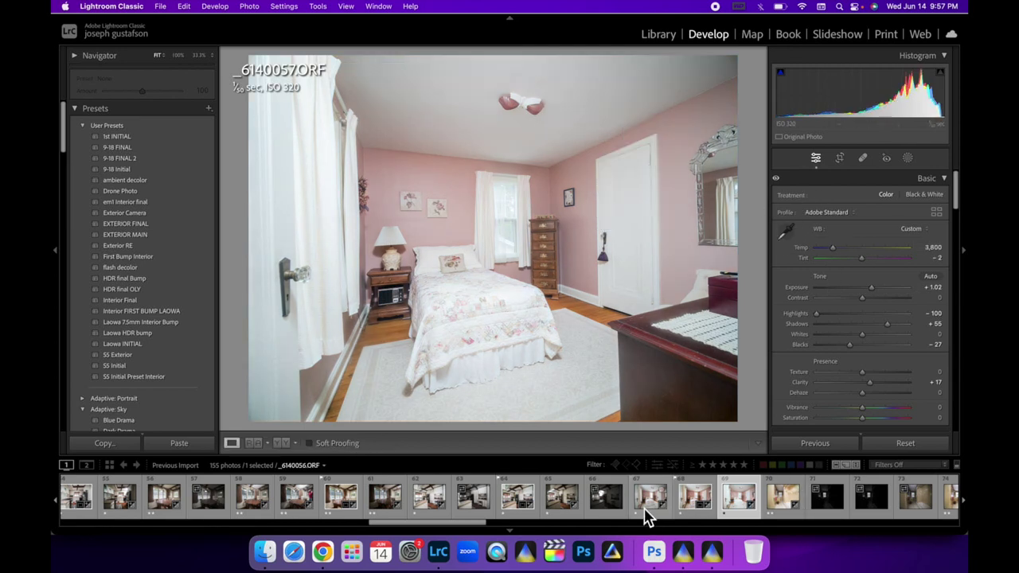
Open bedroom shots _6140056 and _6140057 together as layers in Photoshop.
super+click(646, 510)
right_click(646, 511)
mouse_move(700, 258)
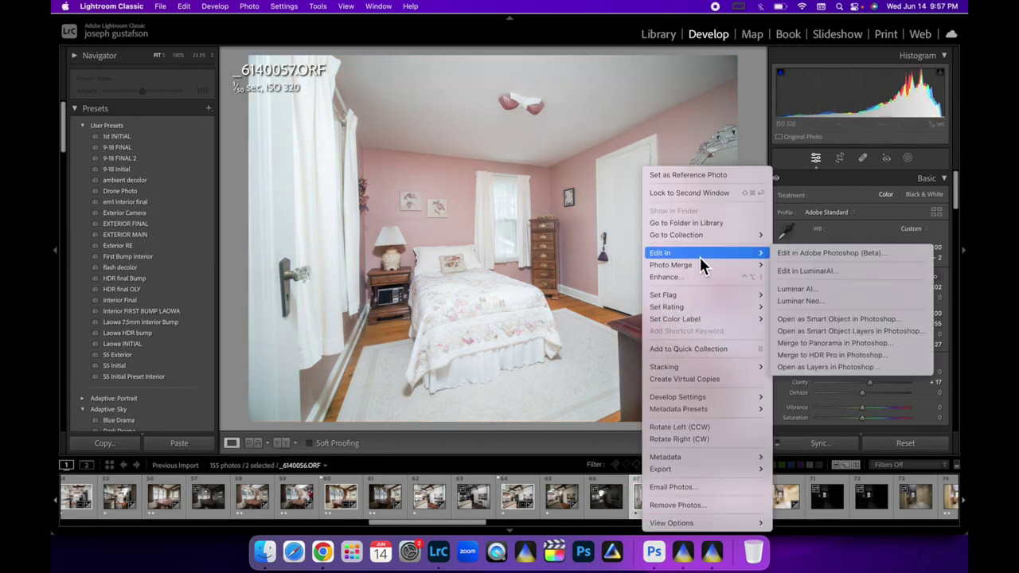
click(838, 369)
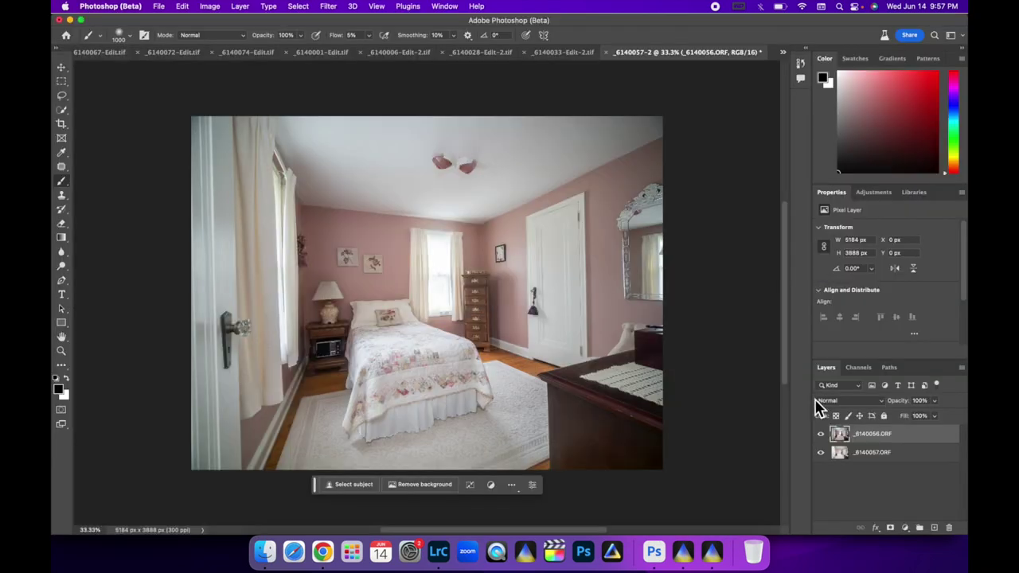
Raise the _6140056 layer to 100% opacity and delete its newly added layer mask.
click(933, 402)
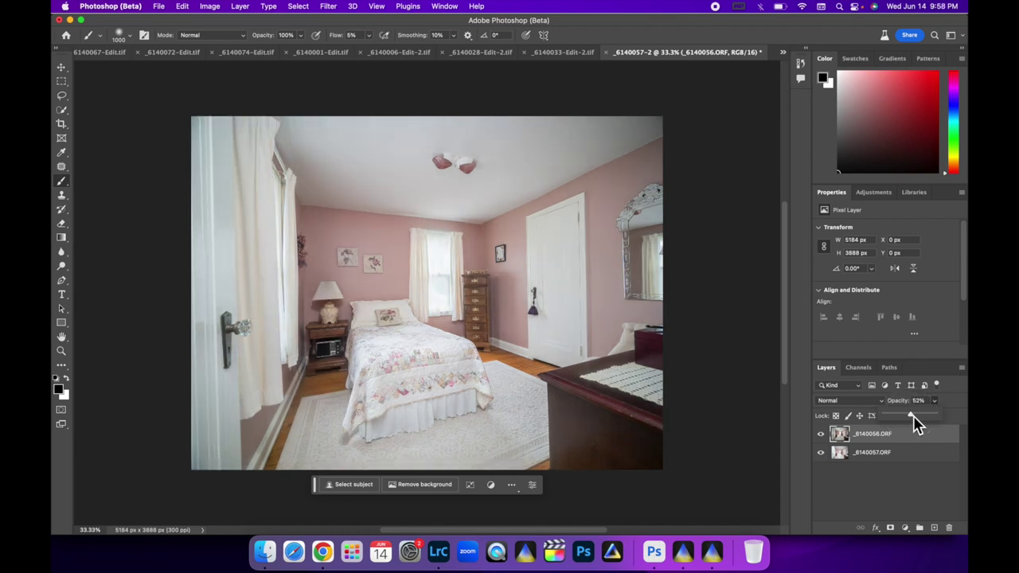
drag(913, 415, 968, 423)
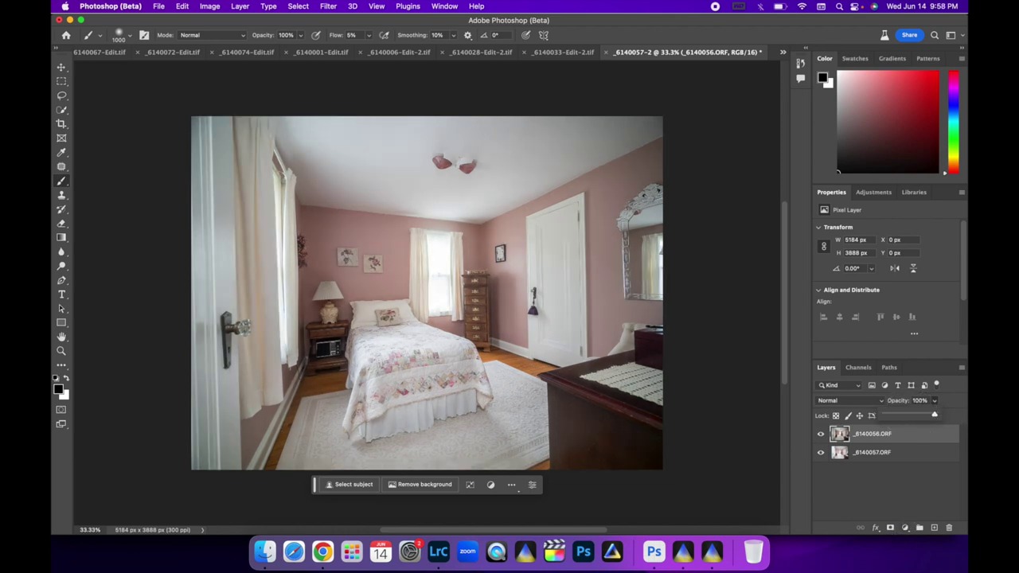
click(890, 527)
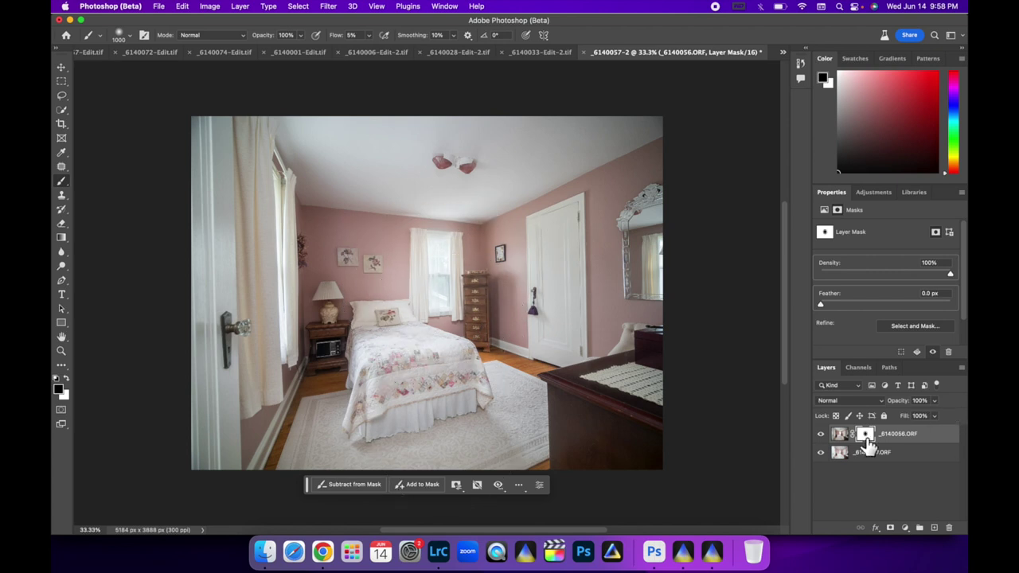
drag(865, 439, 912, 494)
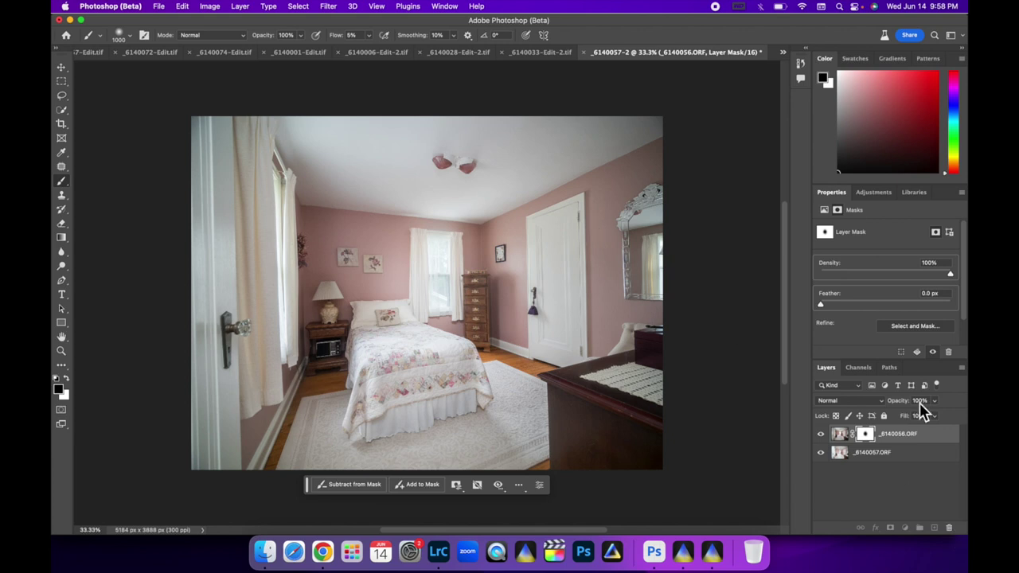
key(Delete)
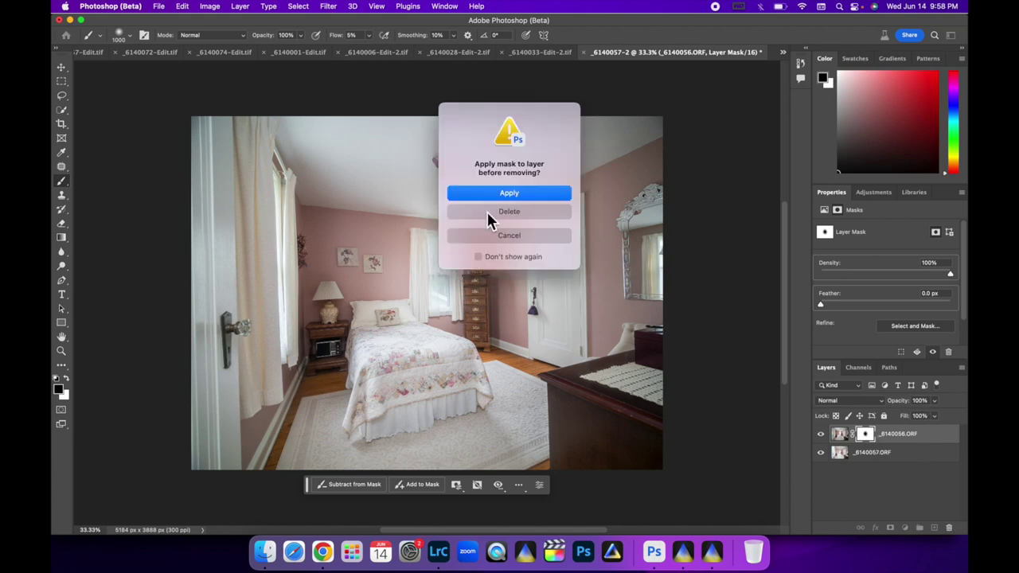
click(493, 212)
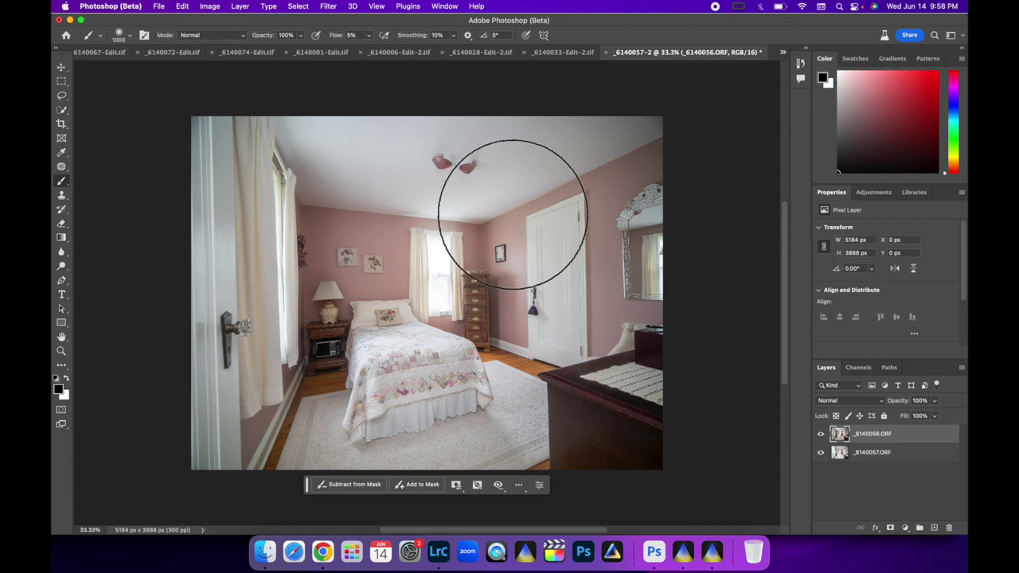
Bring the _6140056 layer's opacity back up to full 100%.
click(936, 401)
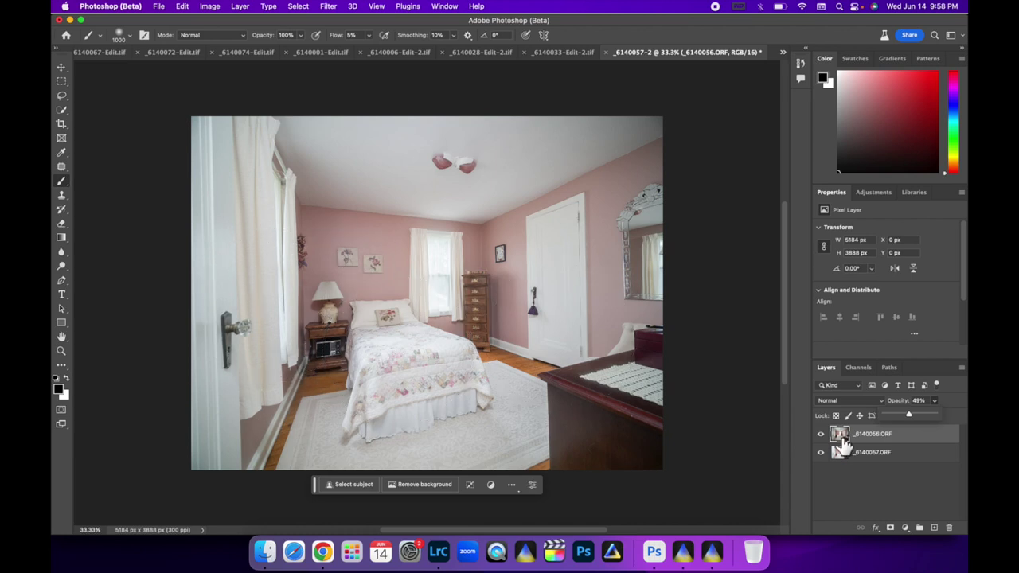
drag(914, 426, 967, 450)
drag(904, 414, 967, 426)
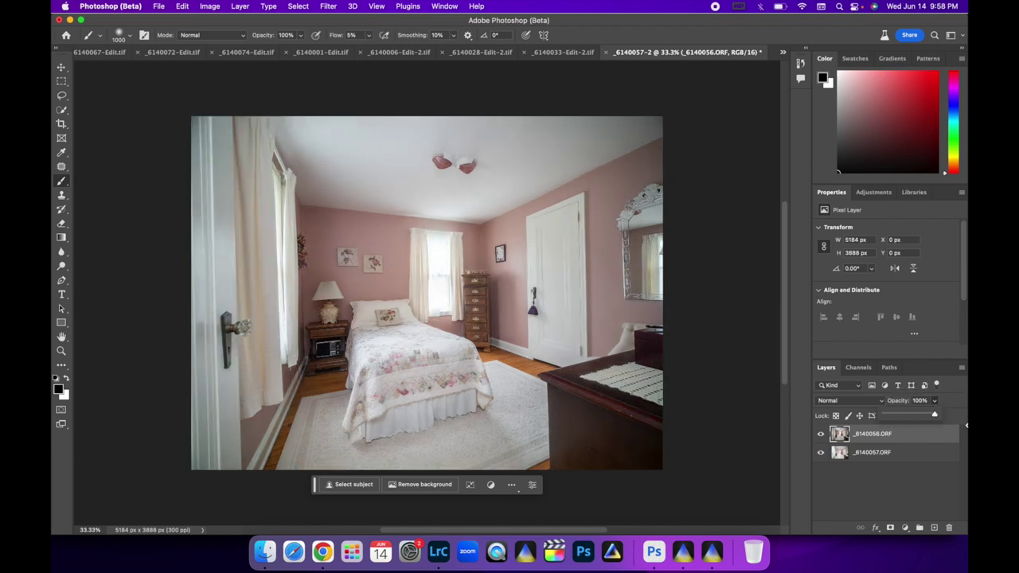
click(877, 403)
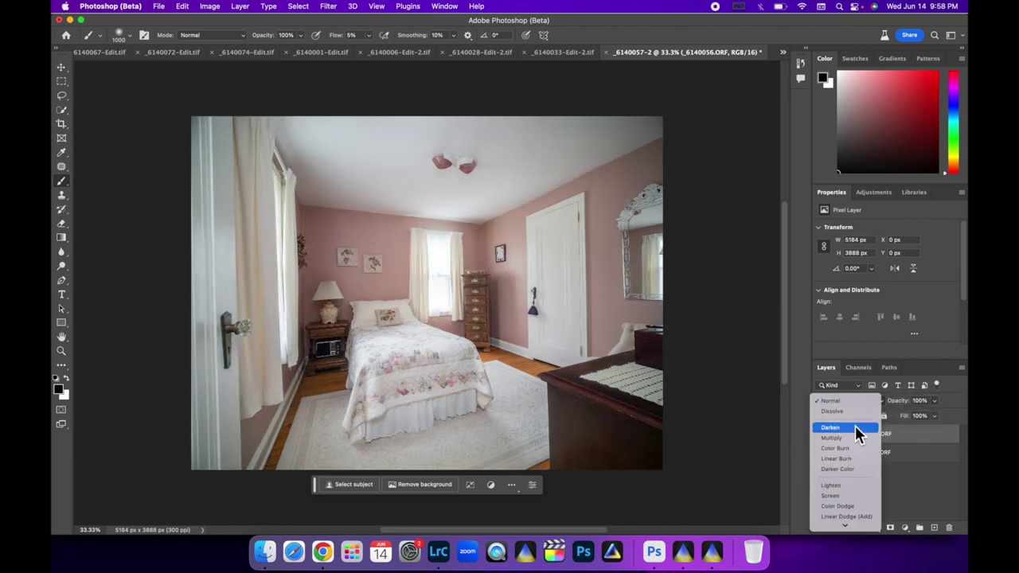
Blend _6140056 in Luminosity and paint part of it out on a mask with a 500 px brush.
click(844, 527)
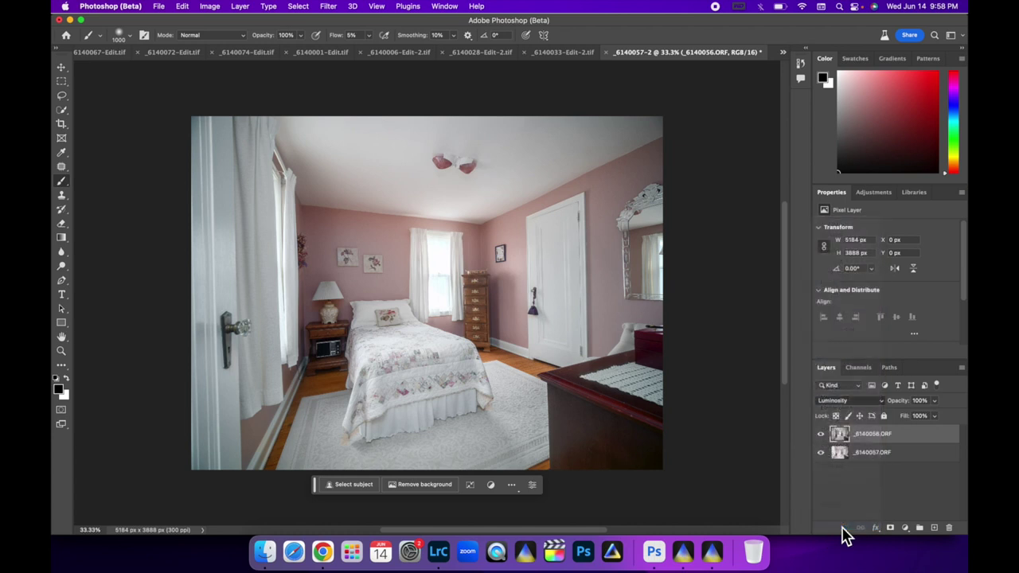
click(905, 528)
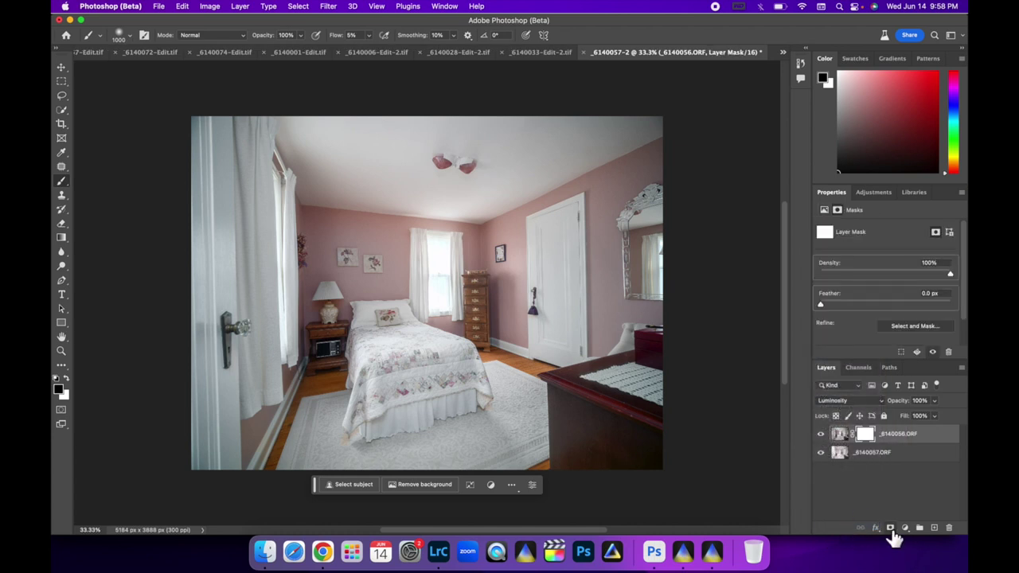
key(bracketleft)
key(bracketleft)
key(bracketleft)
key(bracketleft)
key(bracketleft)
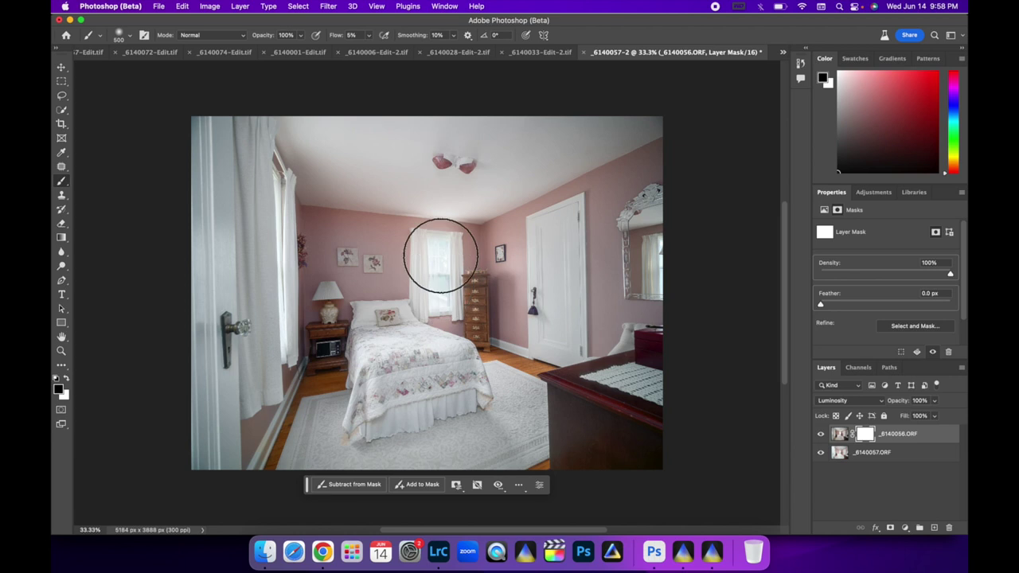
drag(417, 285, 462, 297)
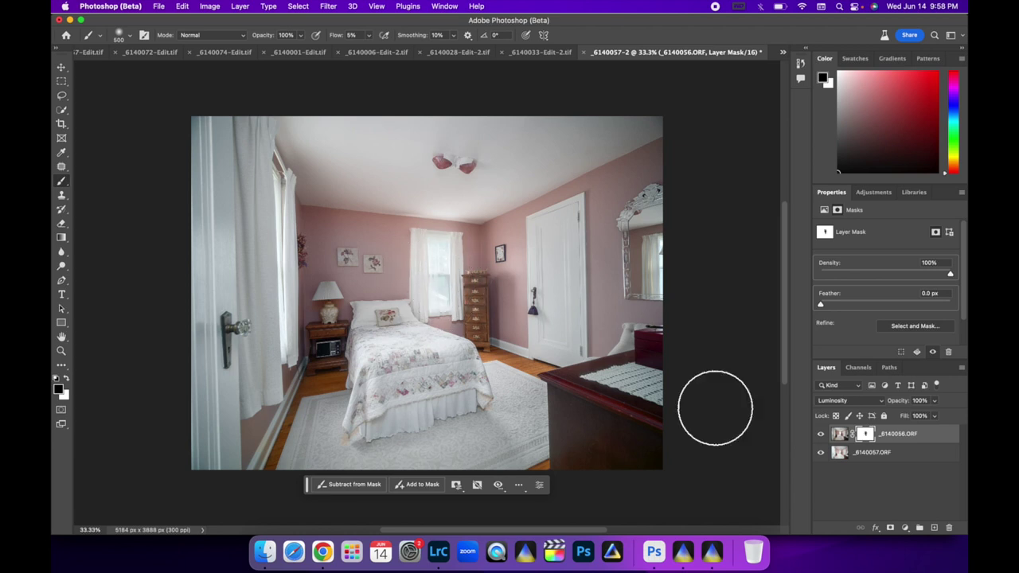
right_click(893, 455)
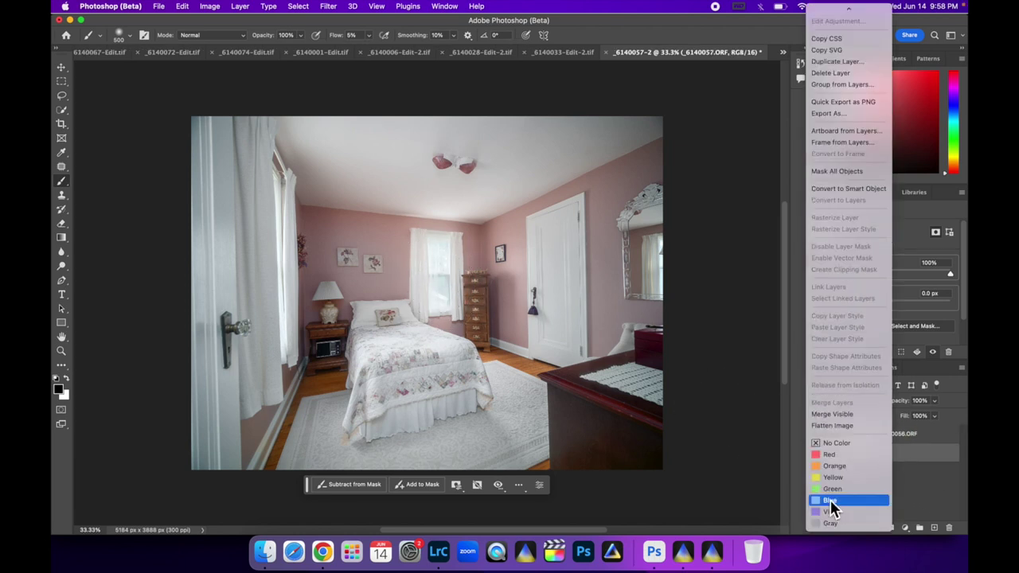
click(906, 515)
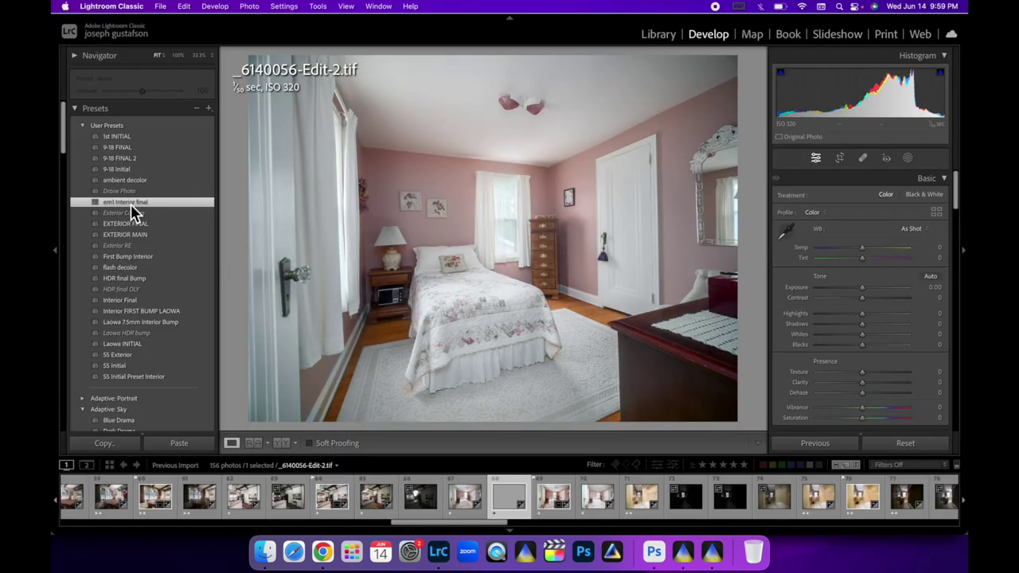
Apply em1 Interior final to the bedroom with Shadows +69 and Blacks −38, then check it at 100%.
click(131, 204)
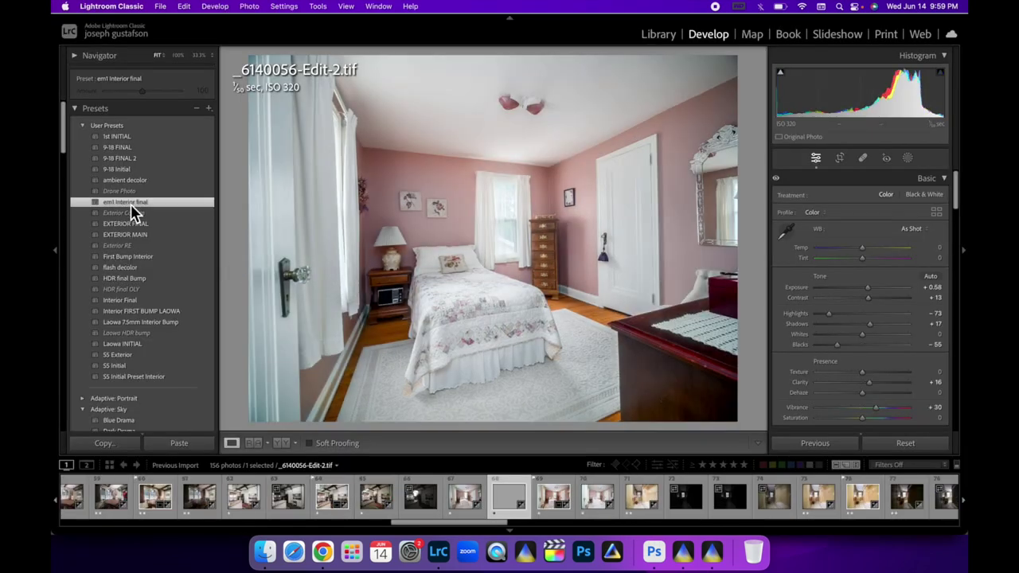
click(895, 325)
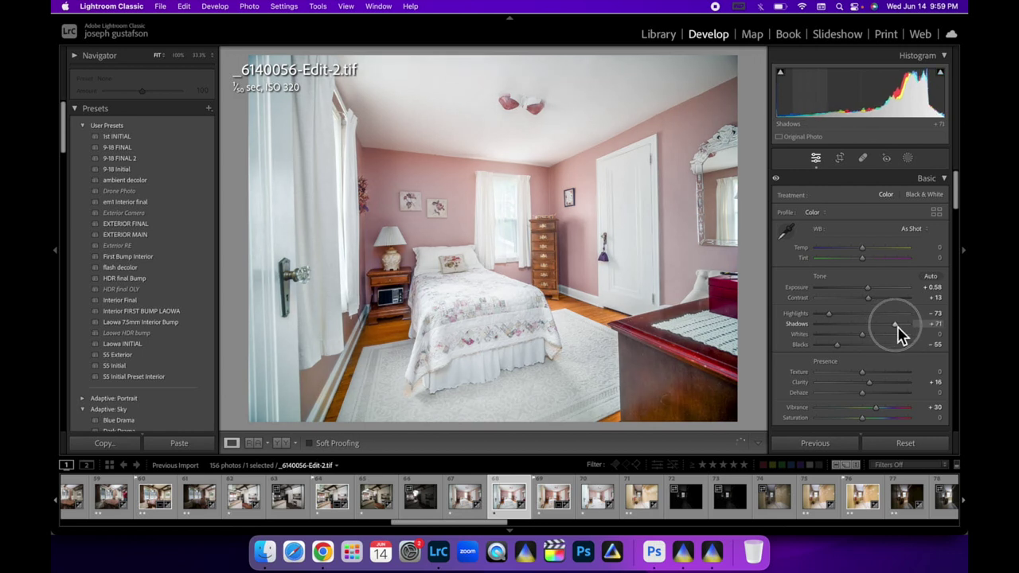
drag(898, 325, 896, 326)
drag(837, 345, 846, 344)
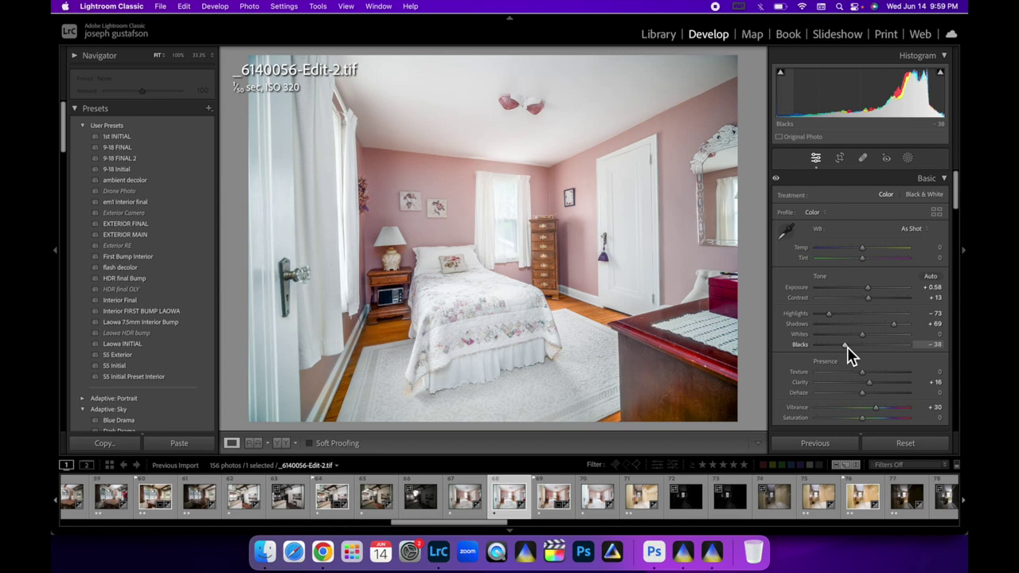
click(389, 256)
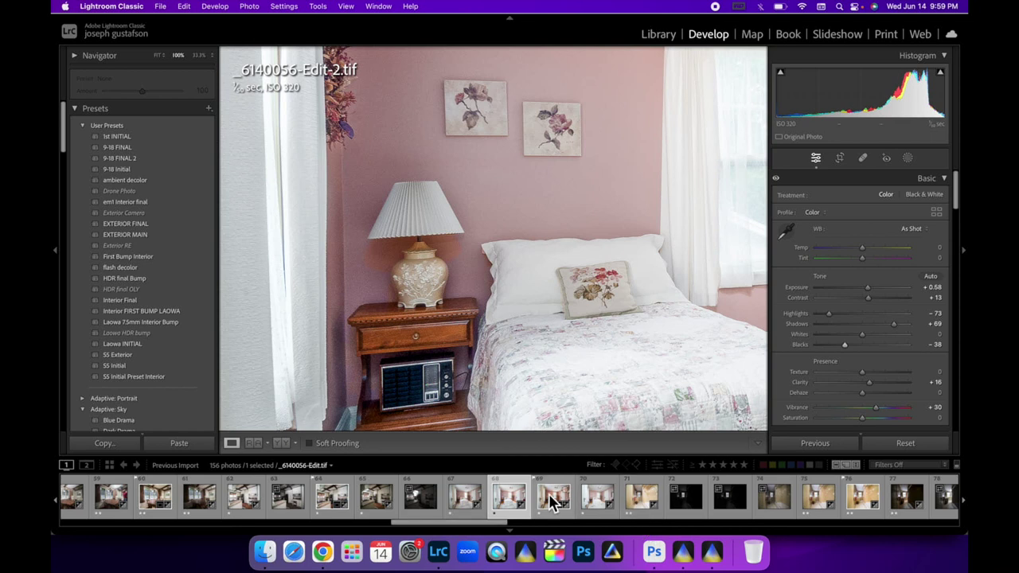
click(667, 560)
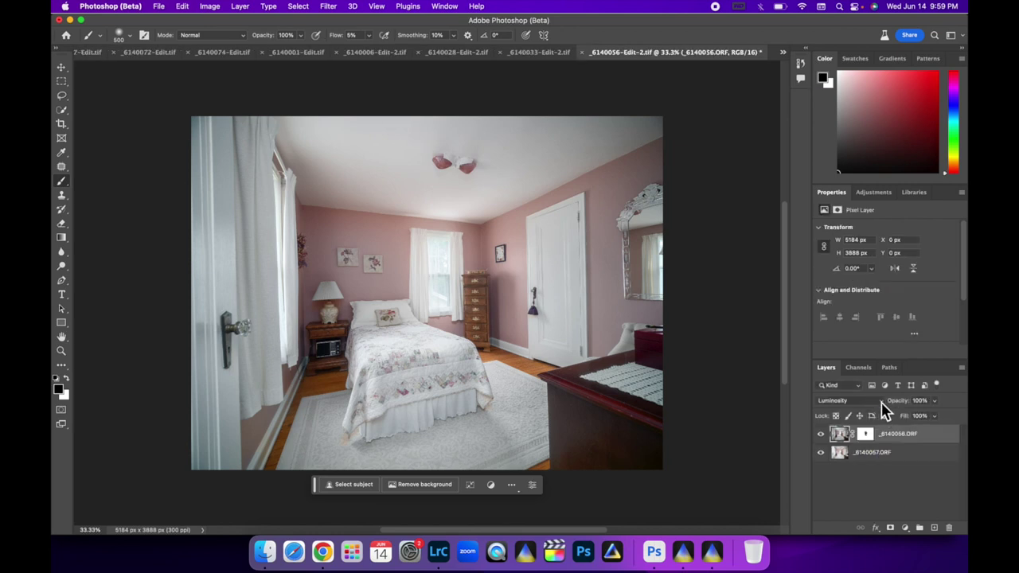
Reset the top layer to Normal, flatten the bedroom to one Background layer, save, and return to Lightroom.
click(850, 401)
click(835, 100)
right_click(887, 453)
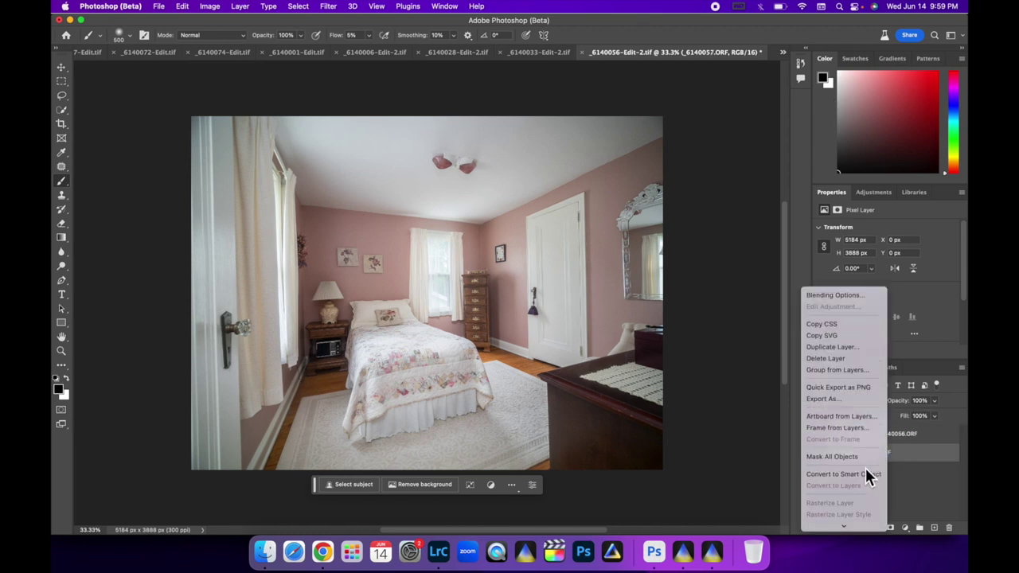
click(848, 427)
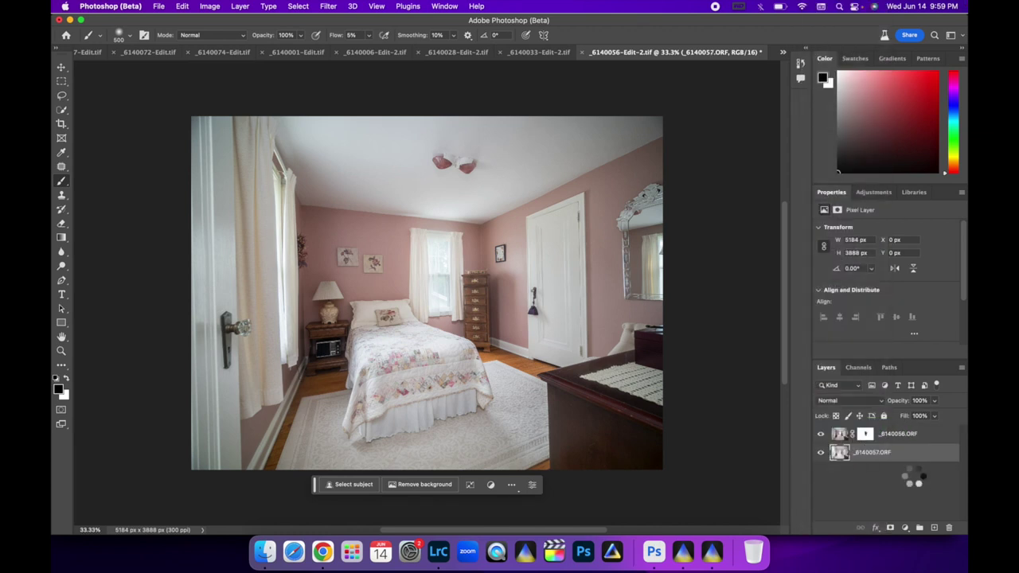
key(super+s)
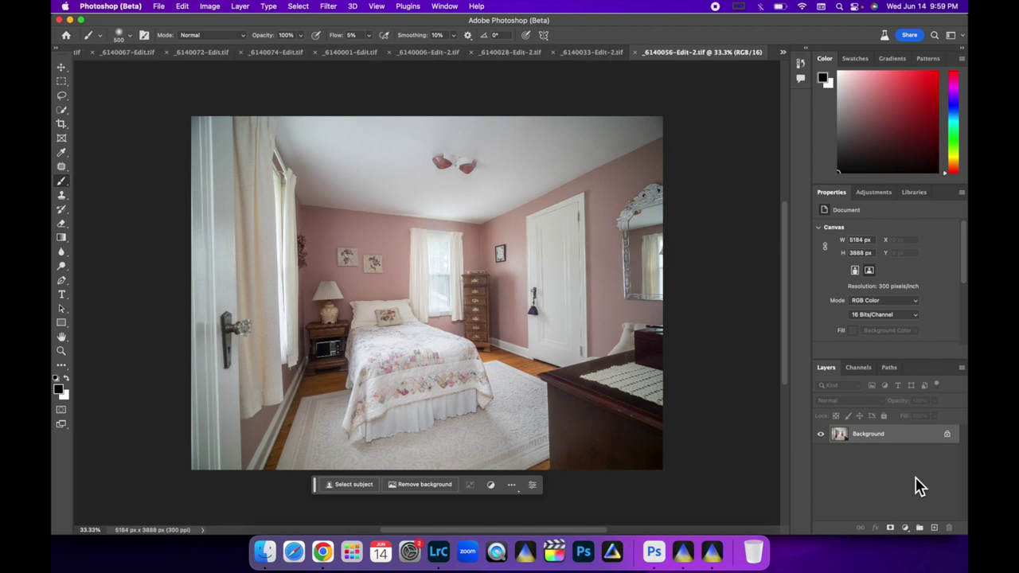
key(super+Tab)
Apply the em1 Interior final preset, then set Shadows +67, Blacks −38 and Exposure +0.42.
click(127, 201)
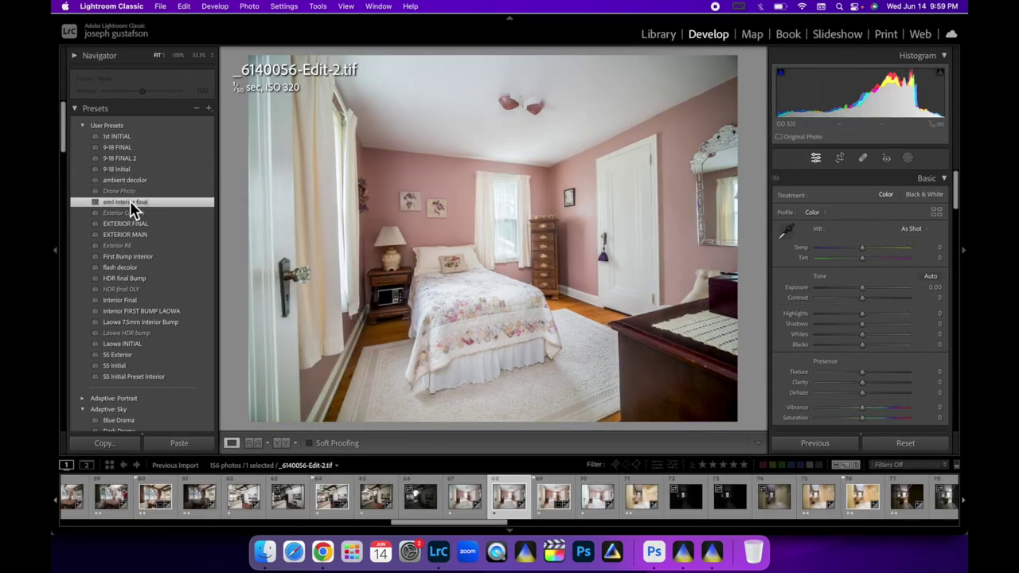
click(893, 324)
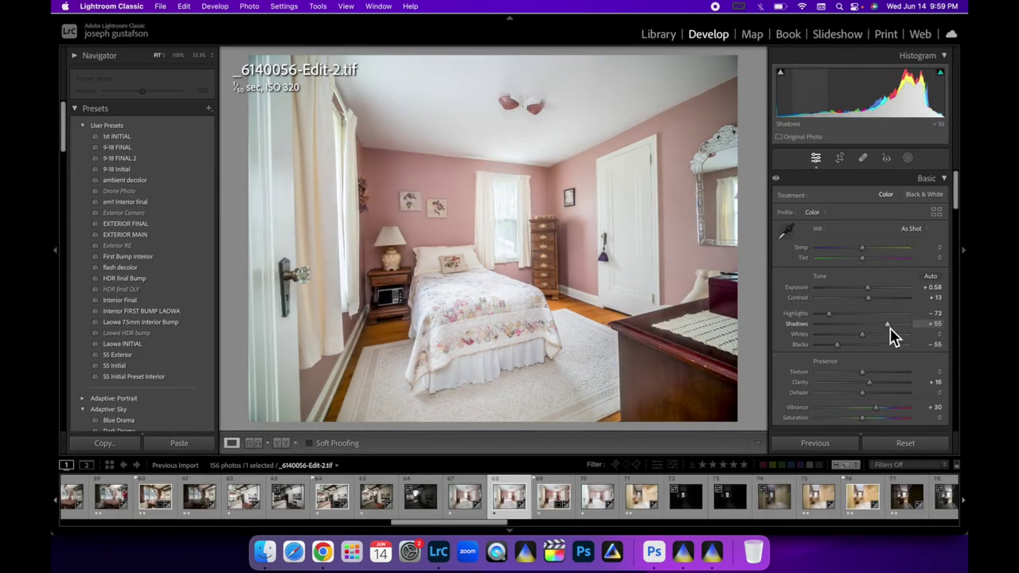
drag(836, 344, 845, 346)
drag(882, 102, 871, 106)
Inspect the lamp and bed at 100%, then deepen Blacks to −46.
click(406, 251)
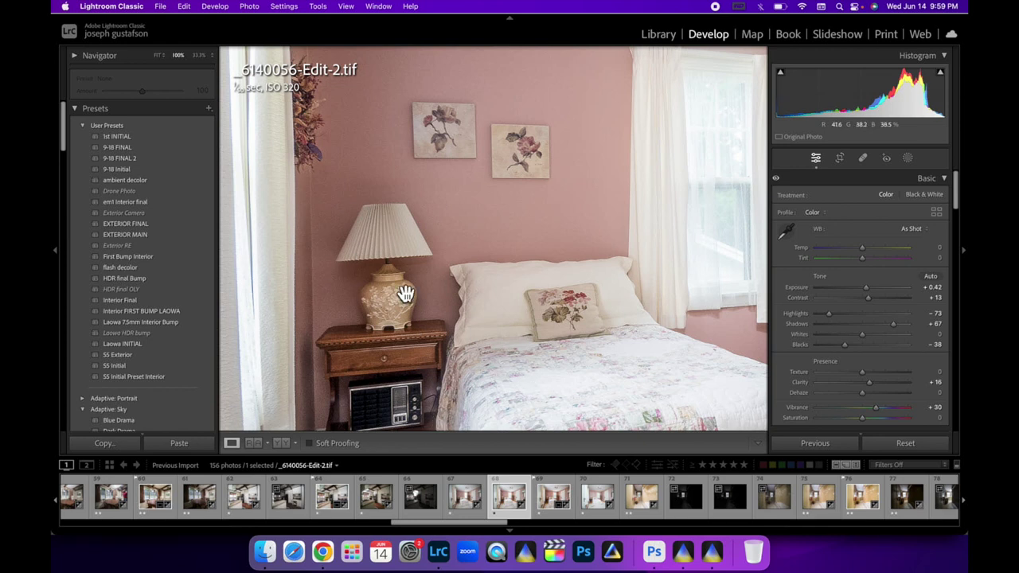
click(597, 333)
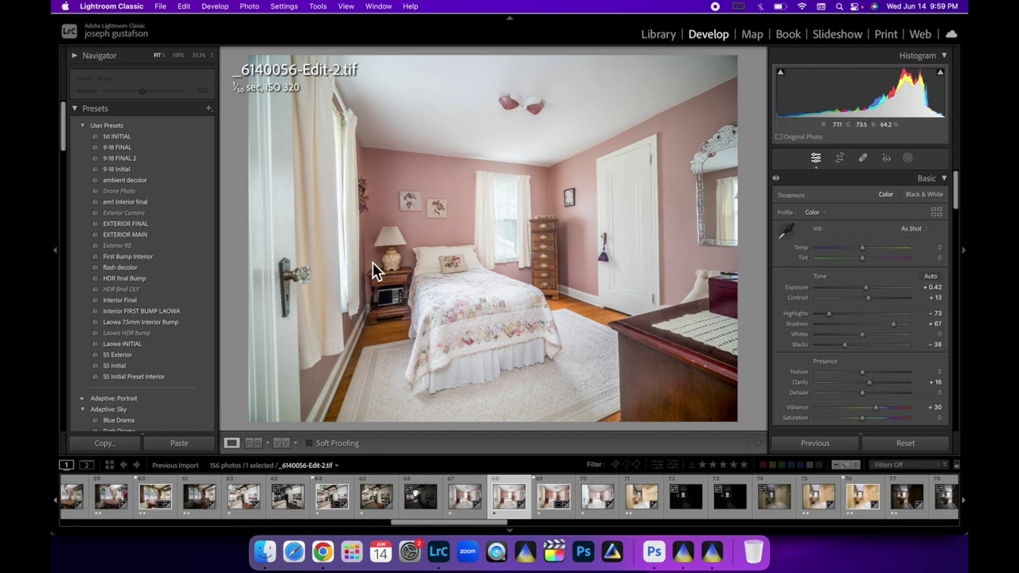
drag(845, 344, 843, 348)
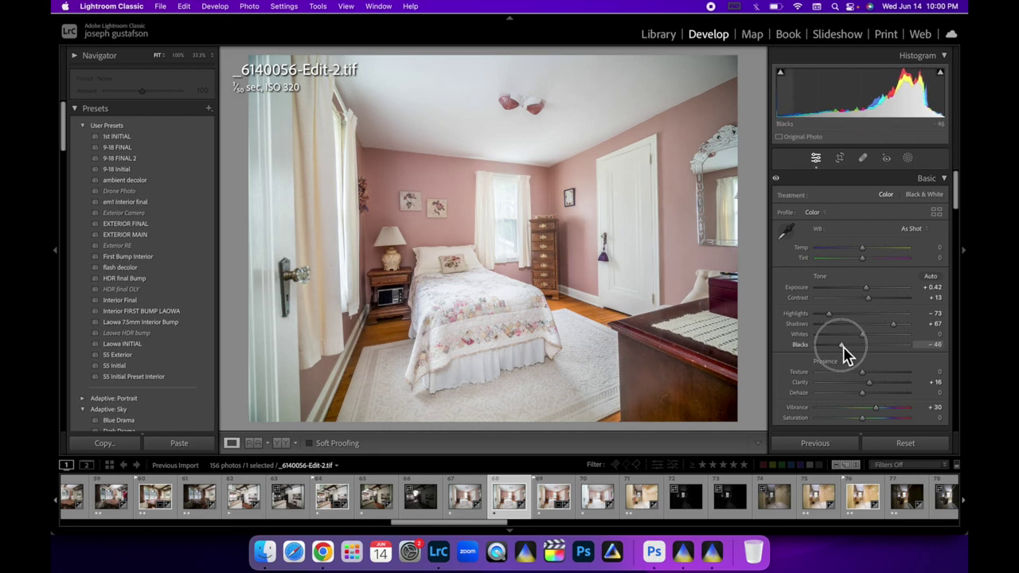
scroll(632, 515, down, 5)
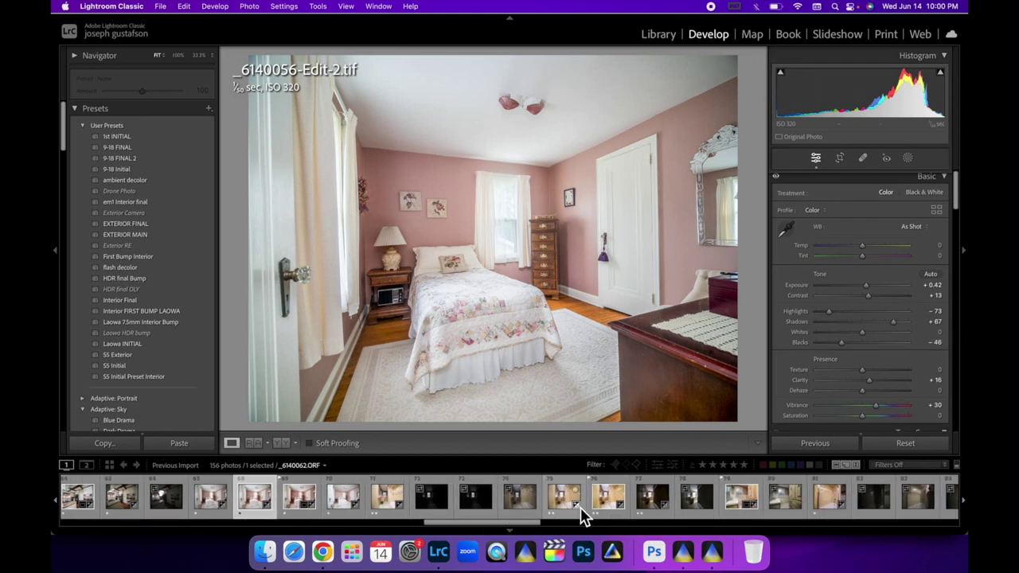
Paste the copied develop settings onto bathroom brackets _6140062 and _6140058, darkening _6140058's exposure.
click(388, 509)
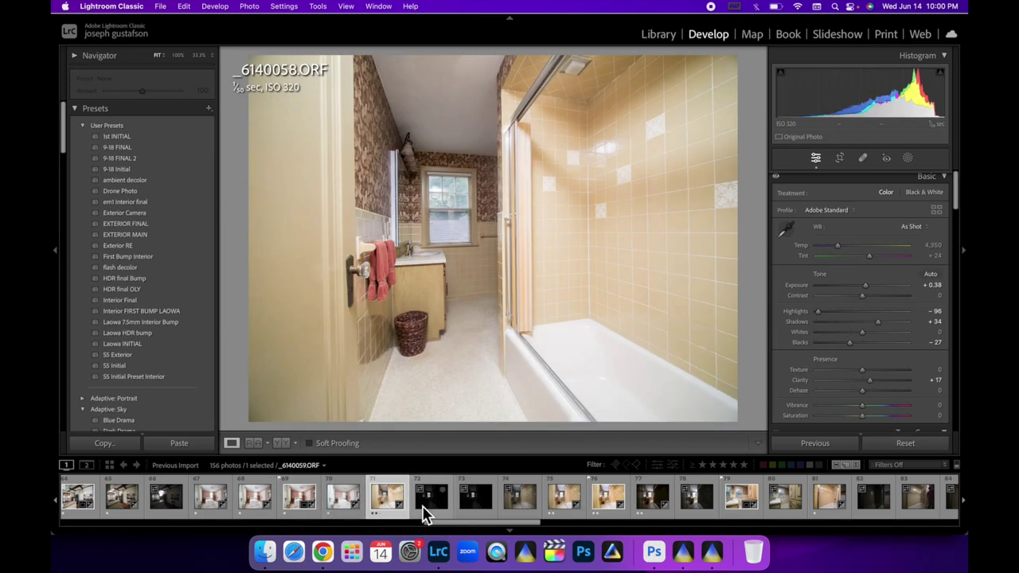
click(531, 518)
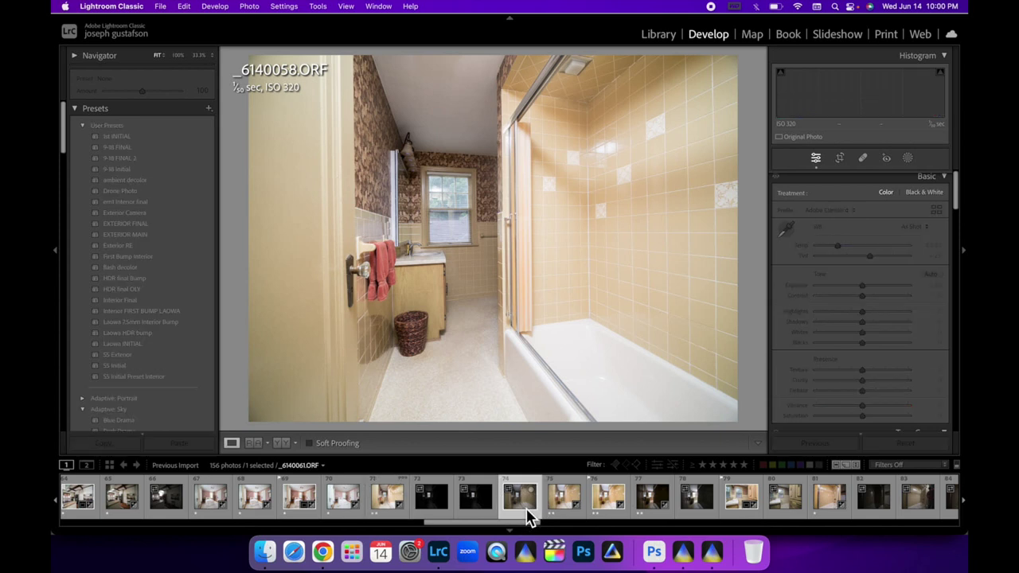
click(558, 501)
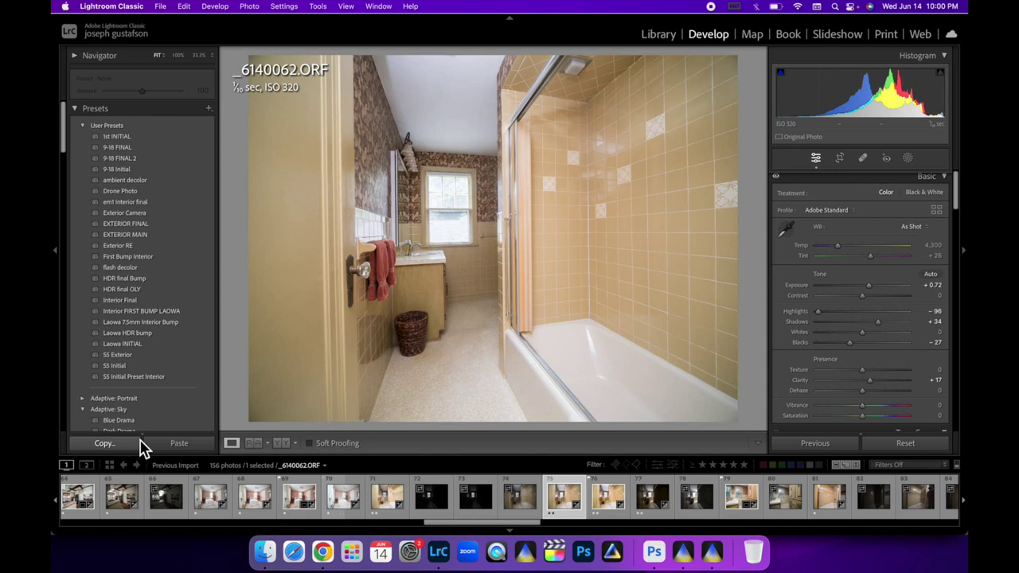
click(180, 444)
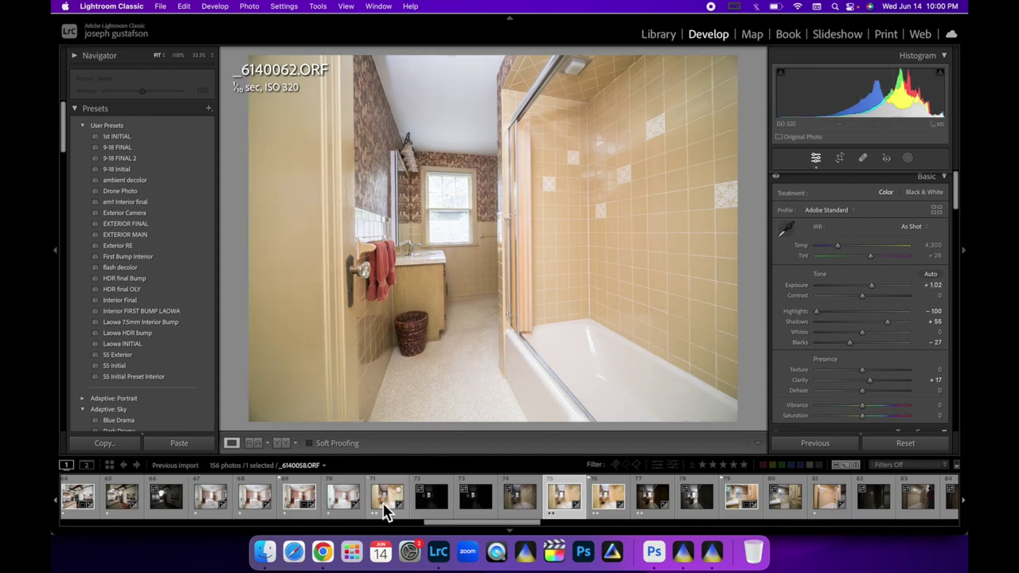
click(384, 506)
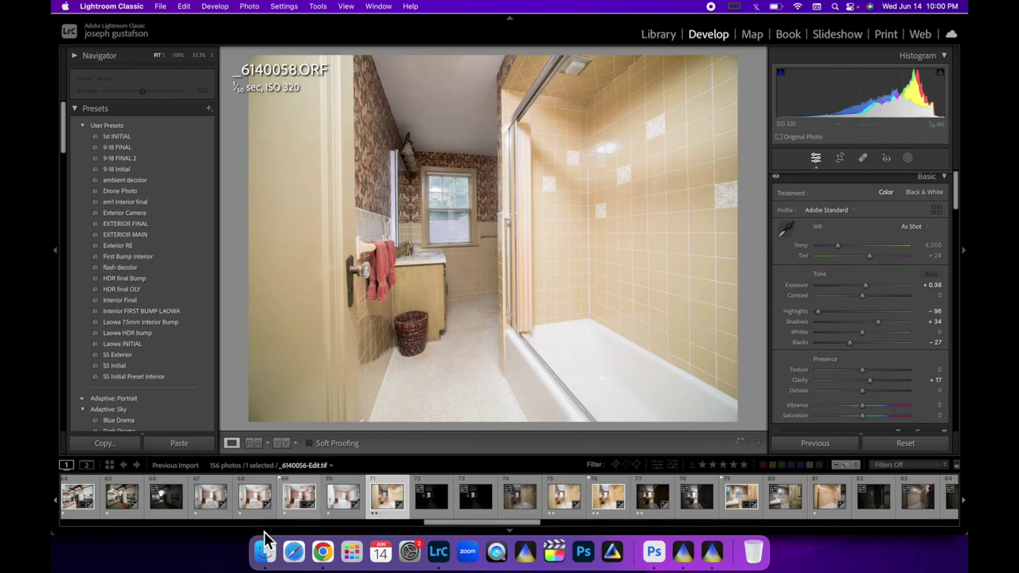
click(179, 446)
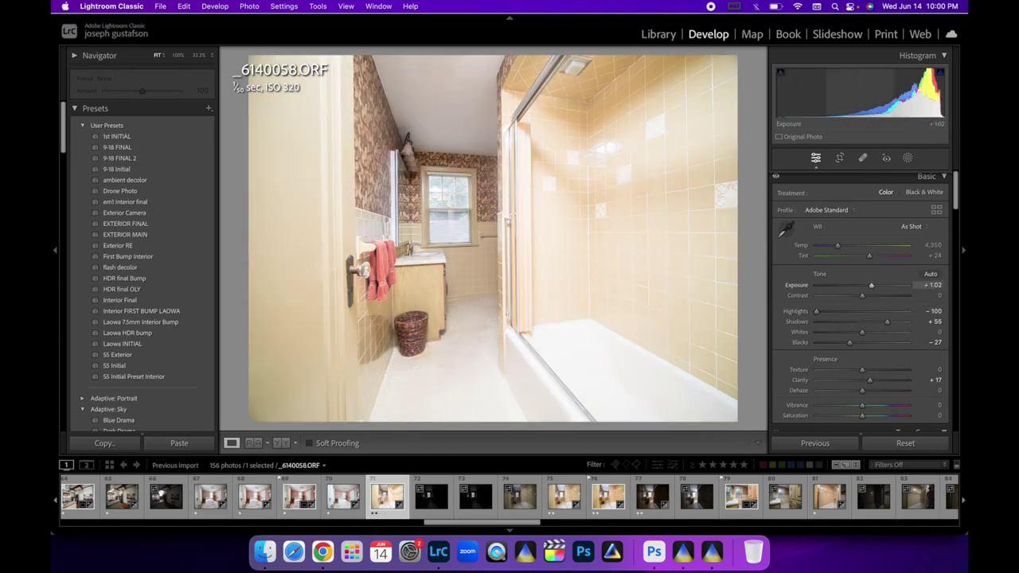
drag(900, 99, 873, 107)
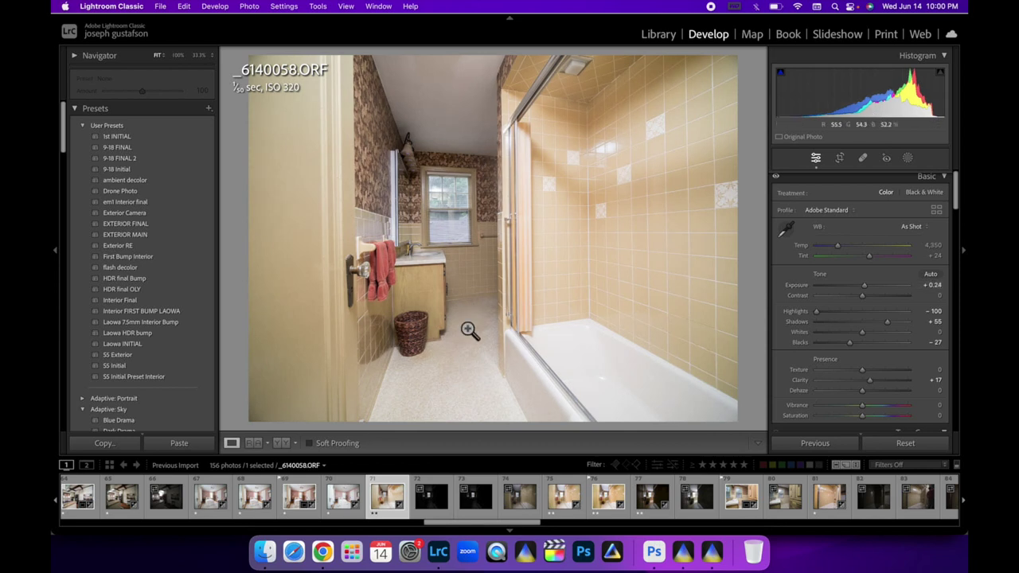
Paste the settings onto _6140063 with Highlights −90 and Exposure +1.46, then select all three brackets.
click(651, 498)
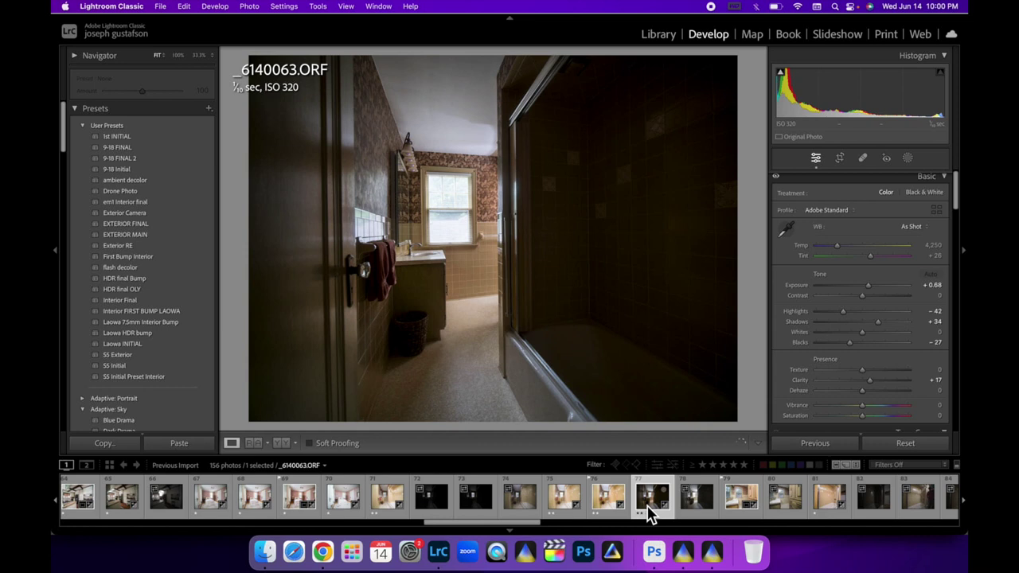
click(197, 447)
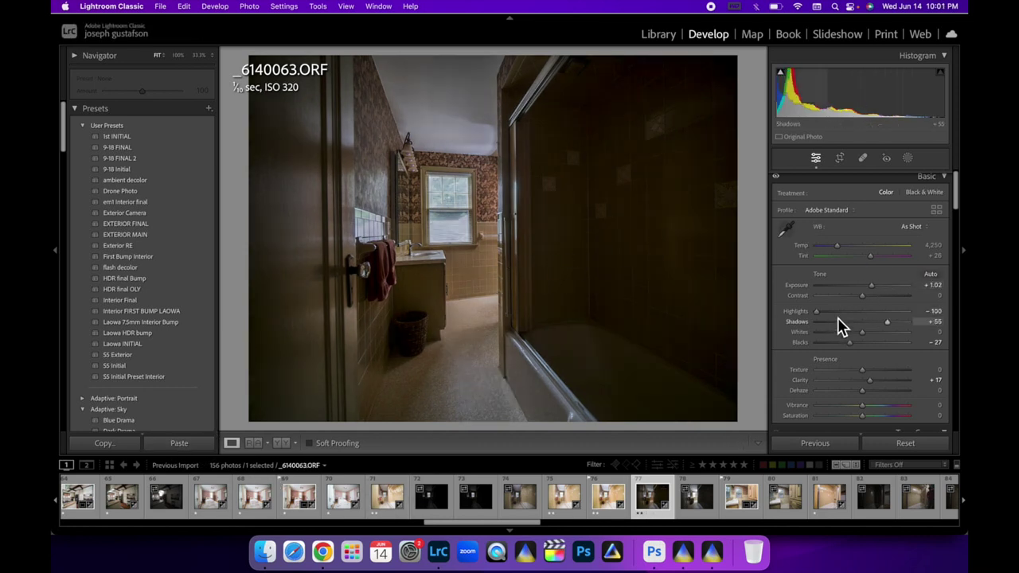
drag(836, 312, 821, 312)
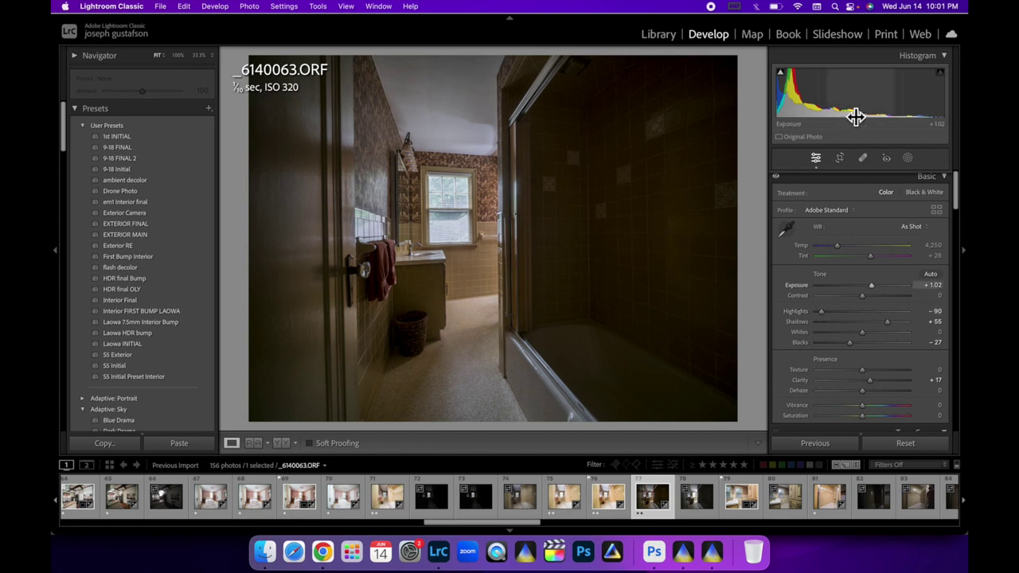
drag(845, 112, 852, 114)
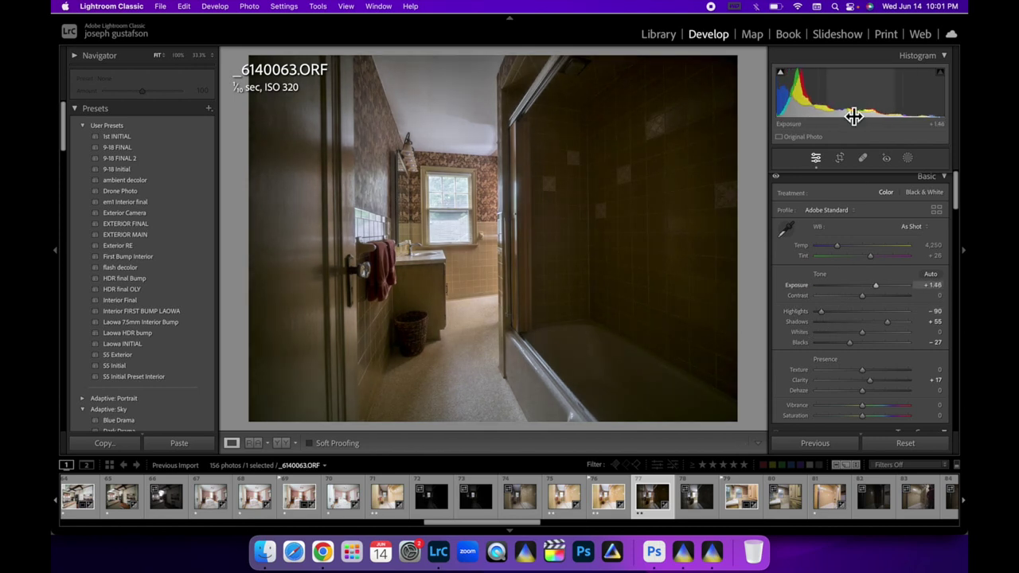
shift+click(564, 507)
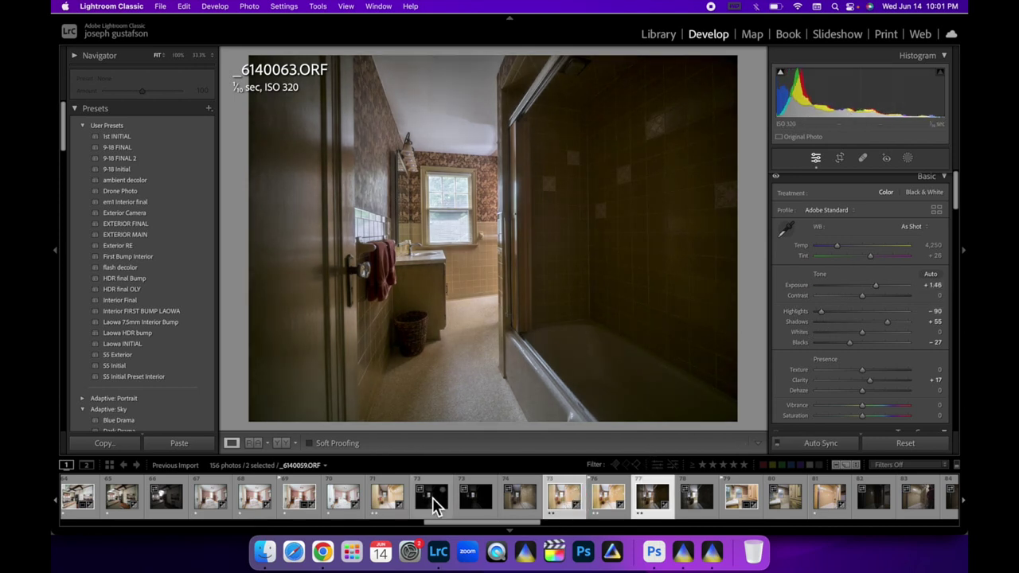
Open the three selected bathroom shots as layers in Photoshop.
right_click(390, 508)
mouse_move(470, 253)
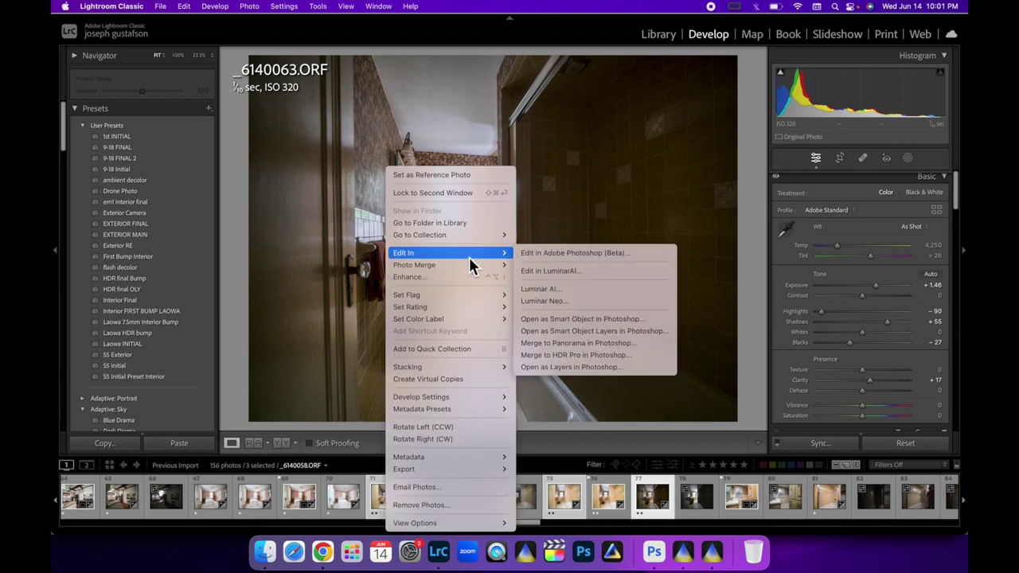
click(558, 369)
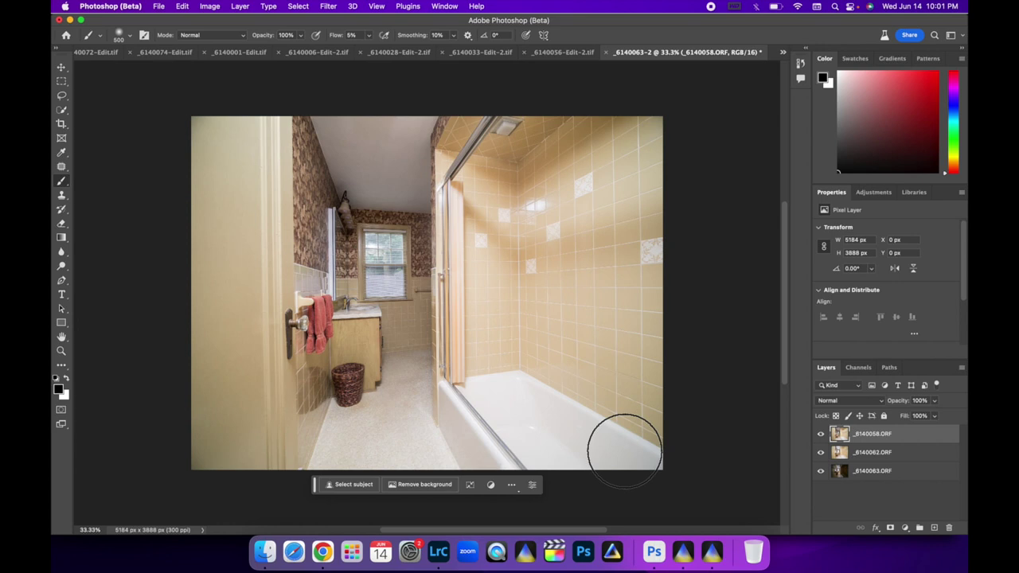
Compare the layer exposures and reorder them, with _6140062 on top and _6140063 above _6140058.
click(821, 435)
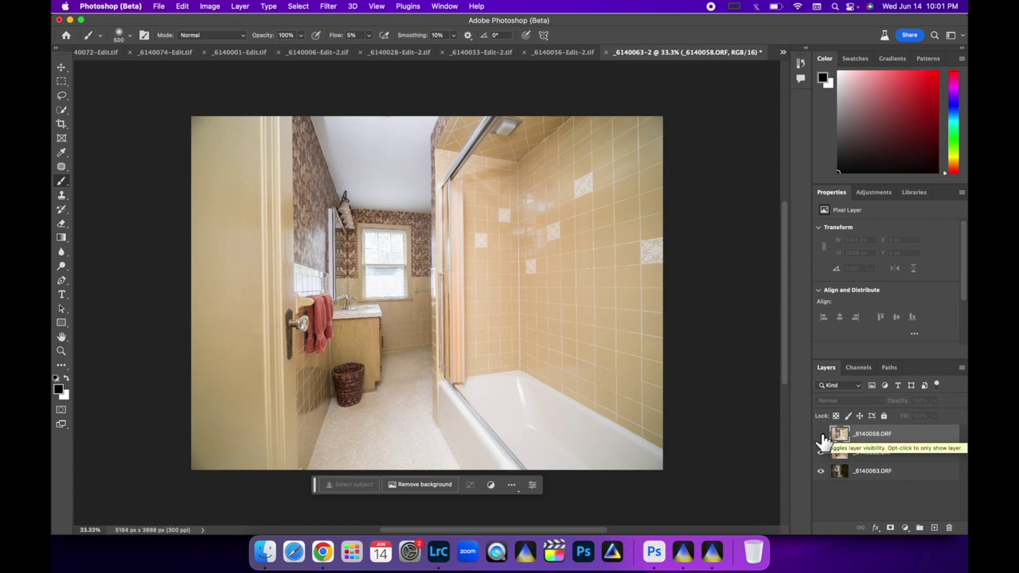
click(822, 435)
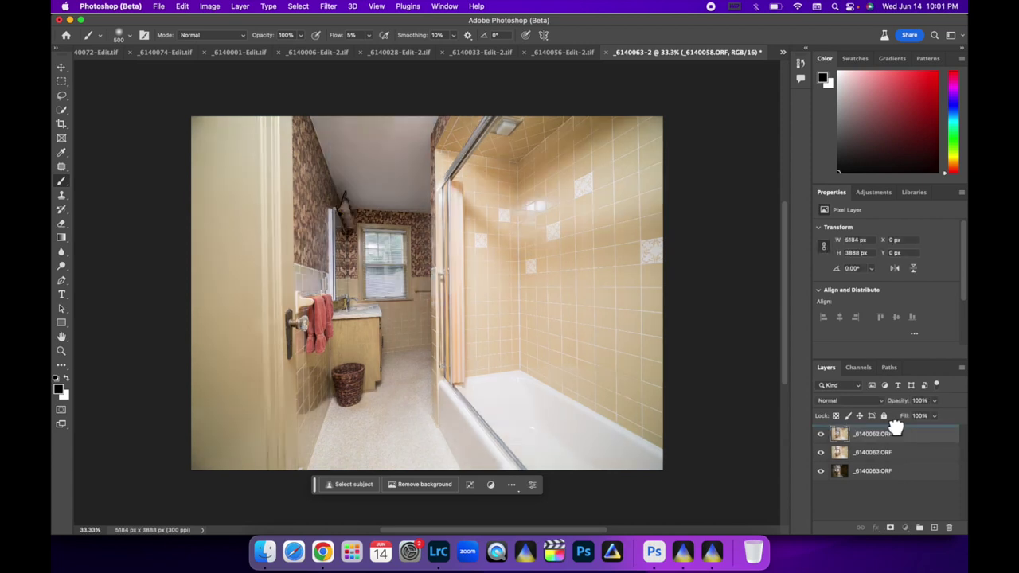
drag(896, 428, 897, 430)
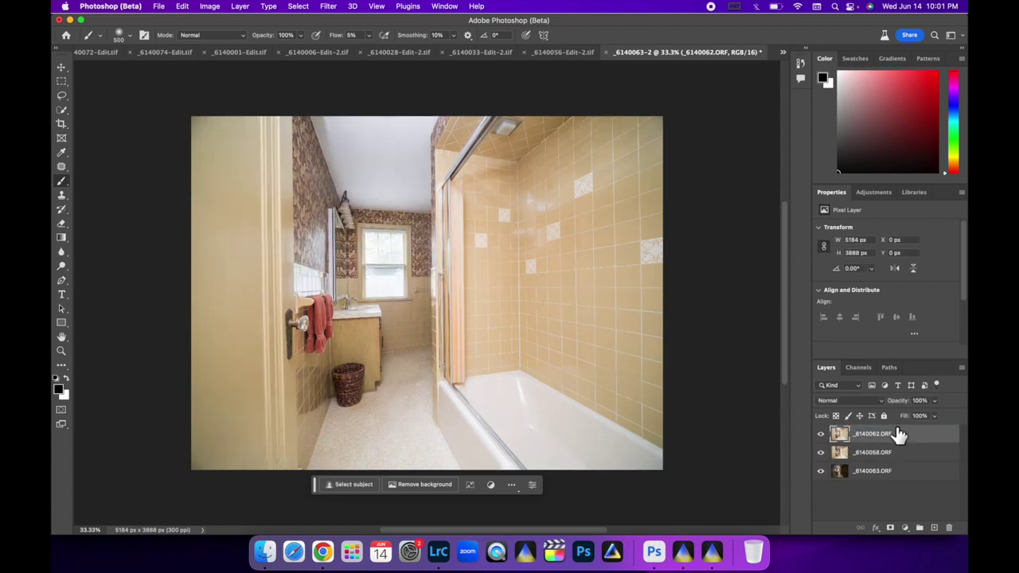
click(821, 435)
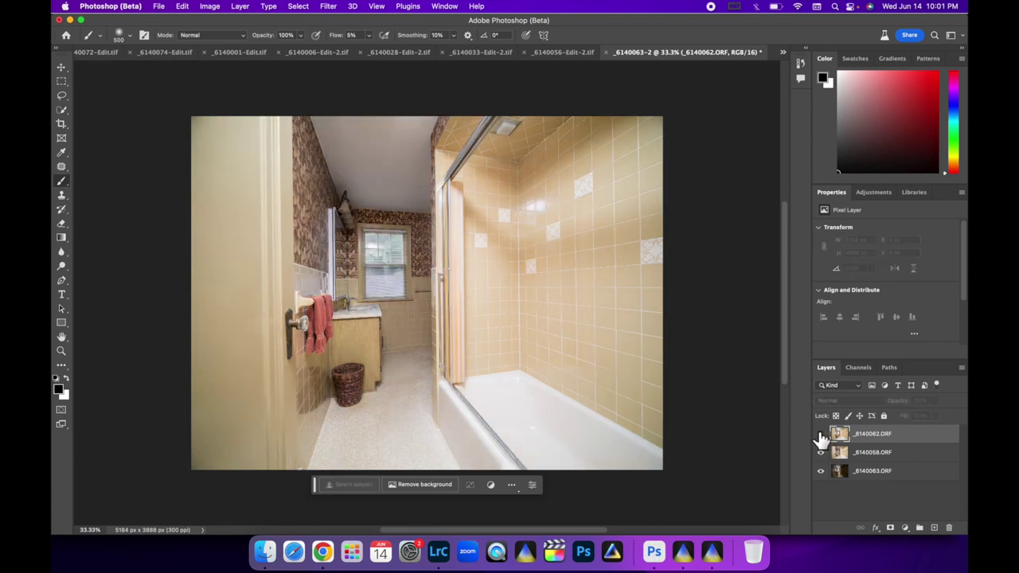
drag(900, 455, 898, 455)
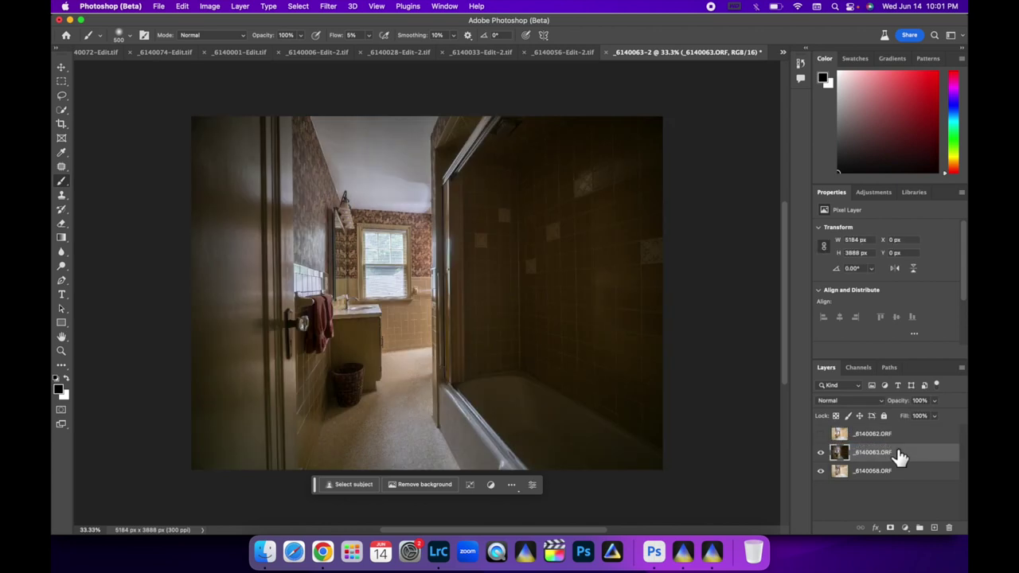
Set _6140063 to Lighten blend mode, make it visible, and lower its opacity to about 48%.
click(881, 403)
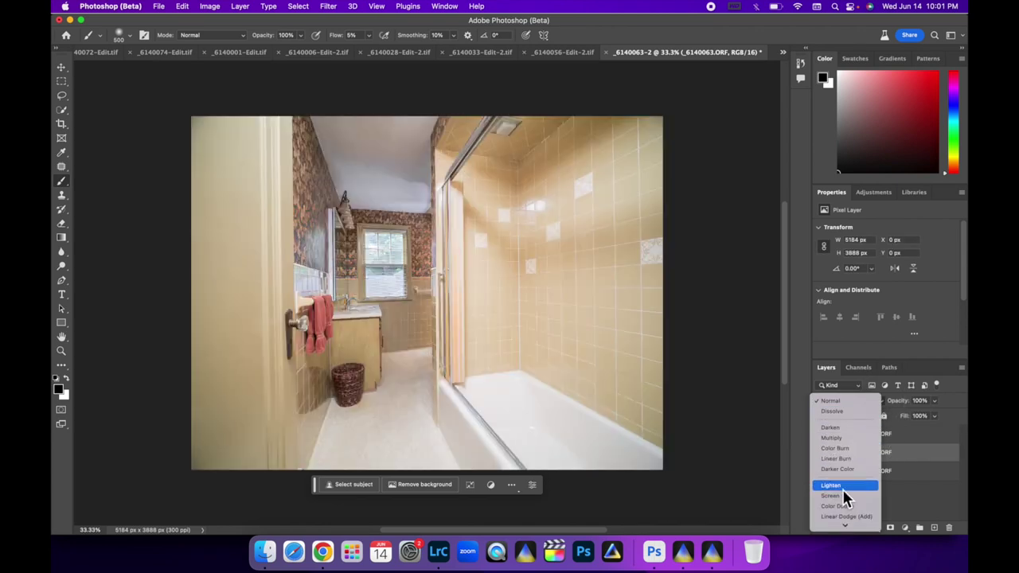
click(842, 487)
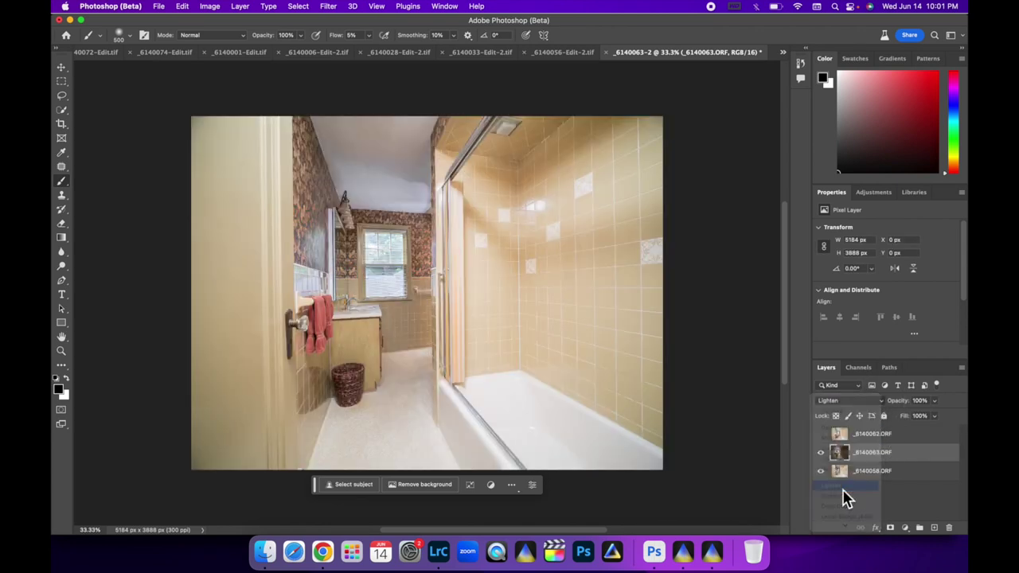
click(821, 452)
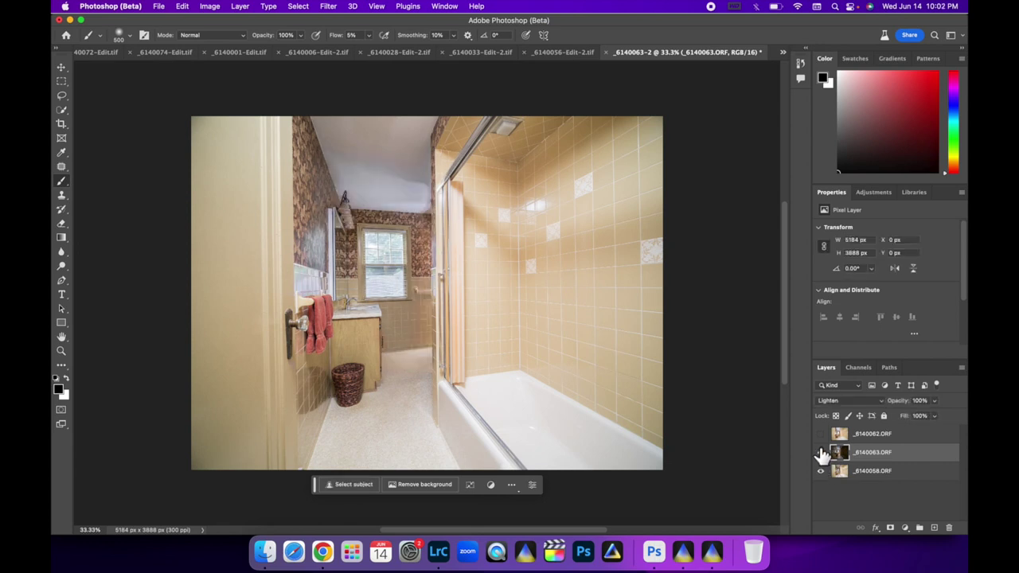
drag(935, 402, 910, 415)
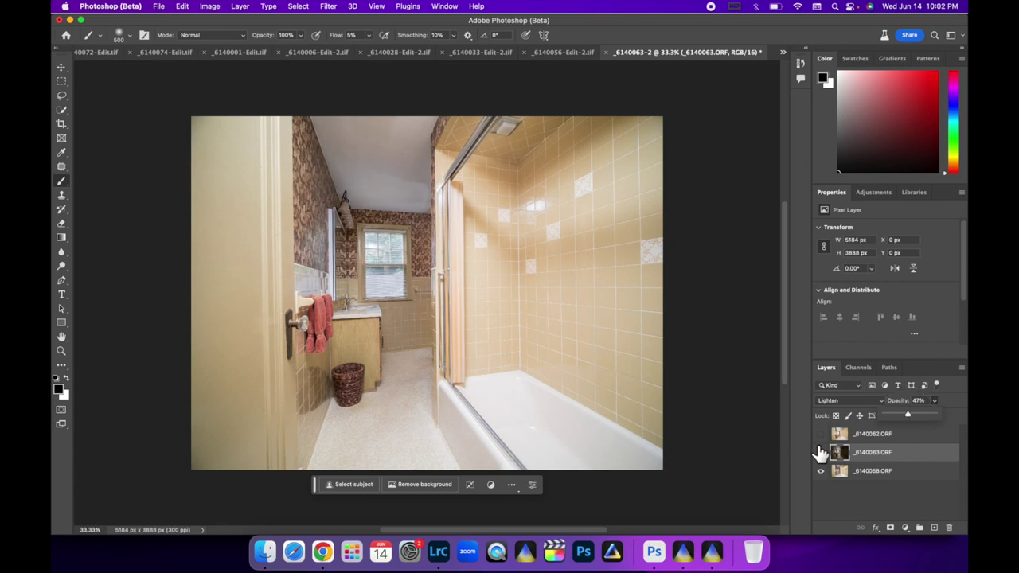
Reduce the top _6140062 layer's opacity to about 52% and compare the blend with it hidden and shown.
click(821, 434)
click(898, 437)
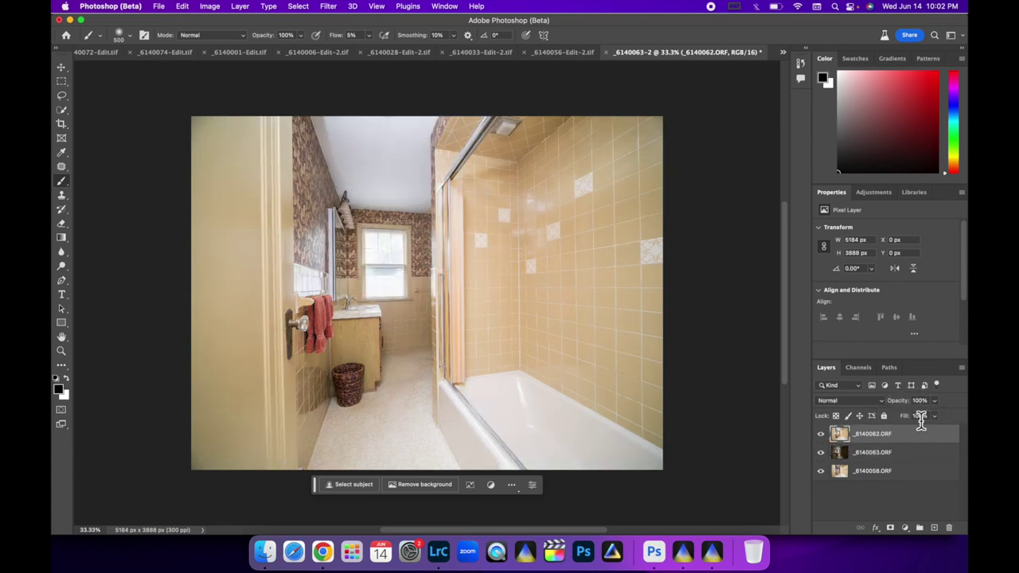
drag(915, 424, 910, 418)
click(820, 434)
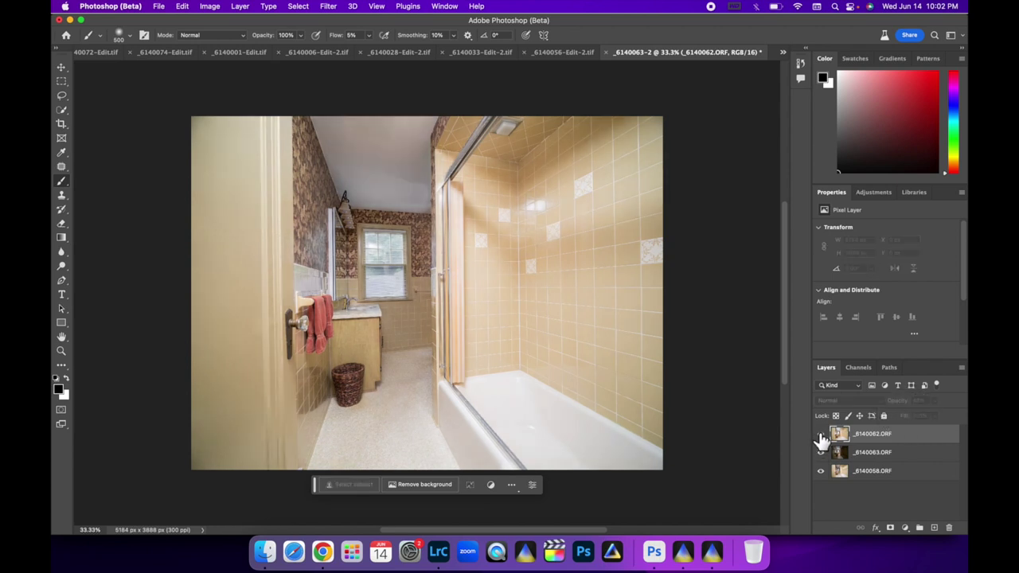
click(820, 433)
Back in Lightroom, apply em1 Interior final preset with Exposure −0.18, Shadows +65 and Blacks −15.
key(super+Tab)
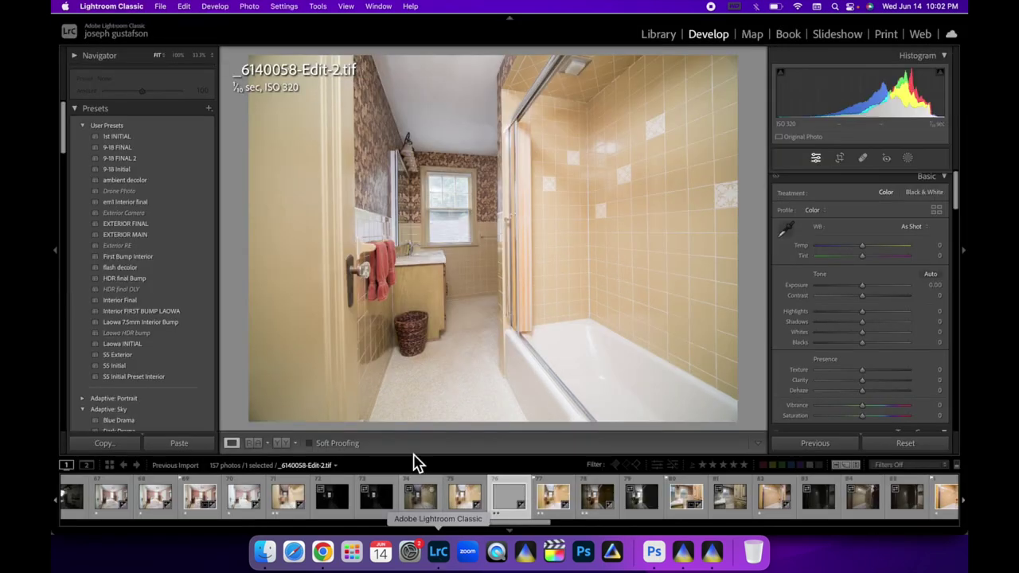
click(148, 202)
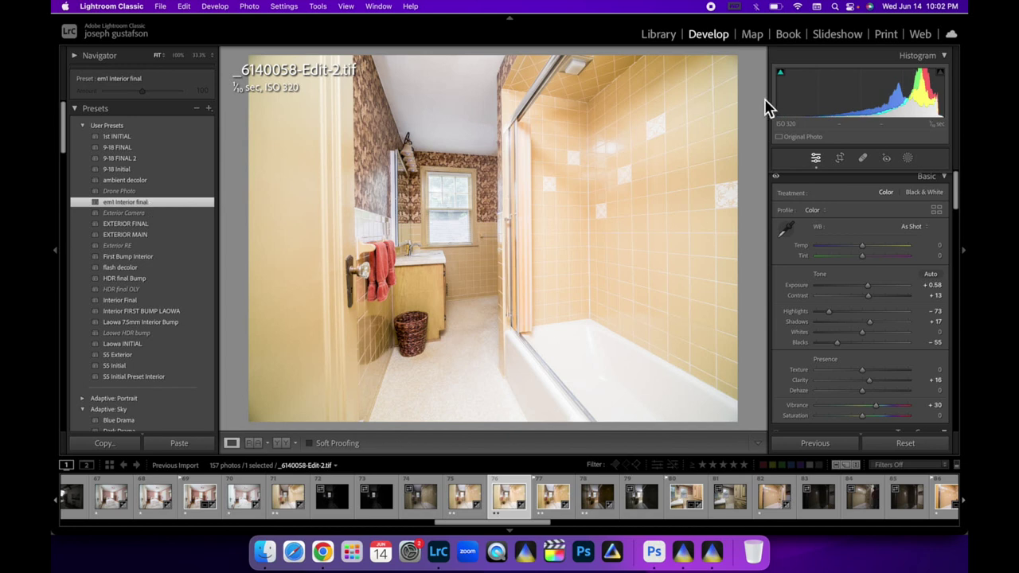
drag(907, 92, 872, 92)
drag(897, 323, 892, 324)
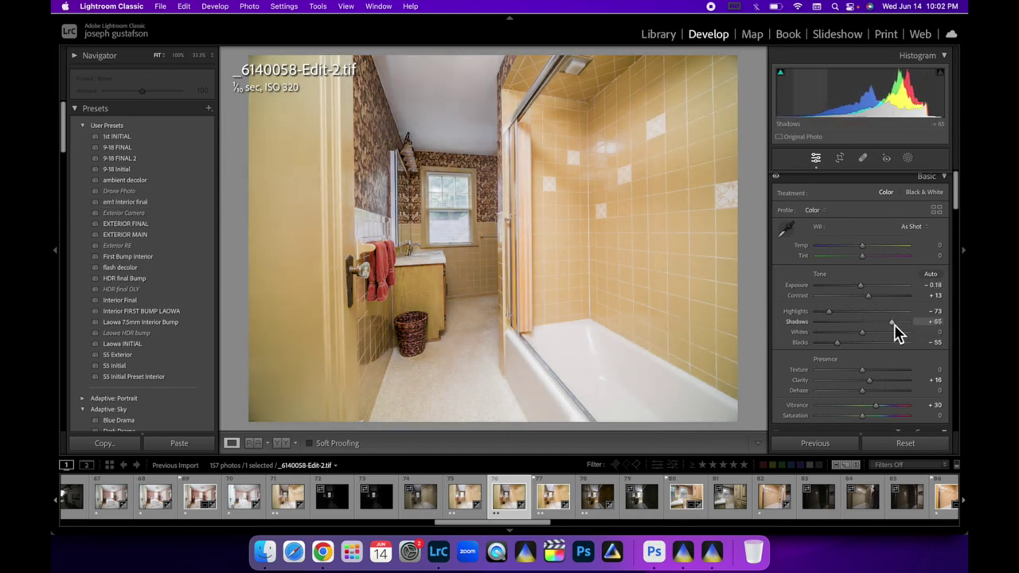
mouse_move(840, 344)
mouse_down()
mouse_move(867, 355)
mouse_move(858, 353)
mouse_up()
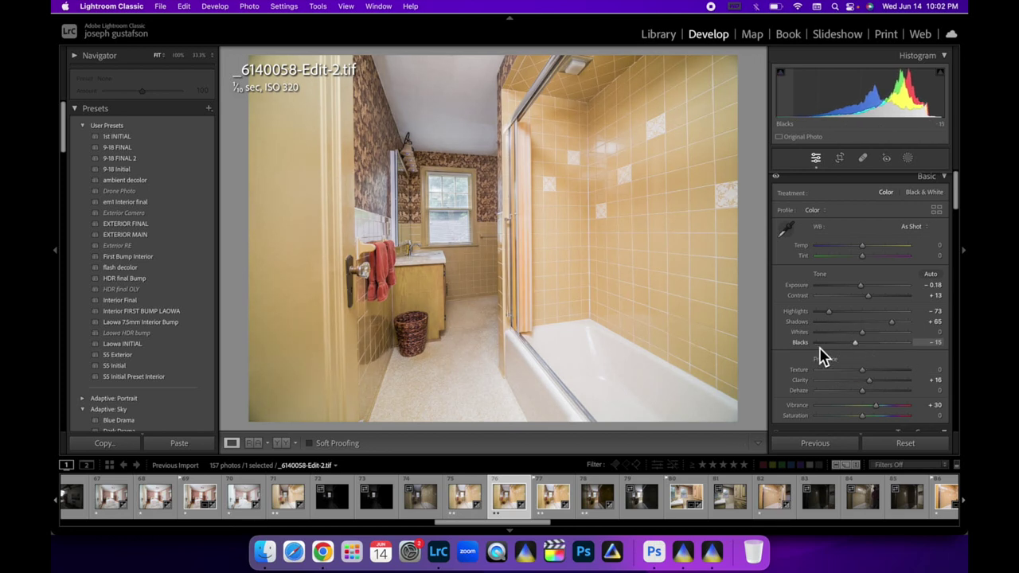
Inspect the vanity at 100%, then return to the full view and begin cropping.
click(478, 263)
drag(502, 321, 507, 377)
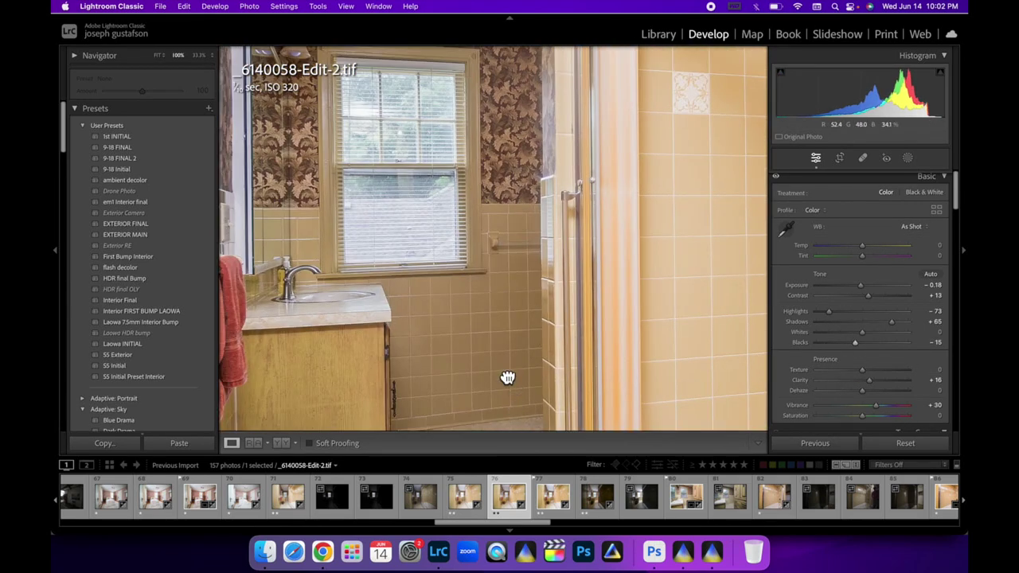
click(518, 302)
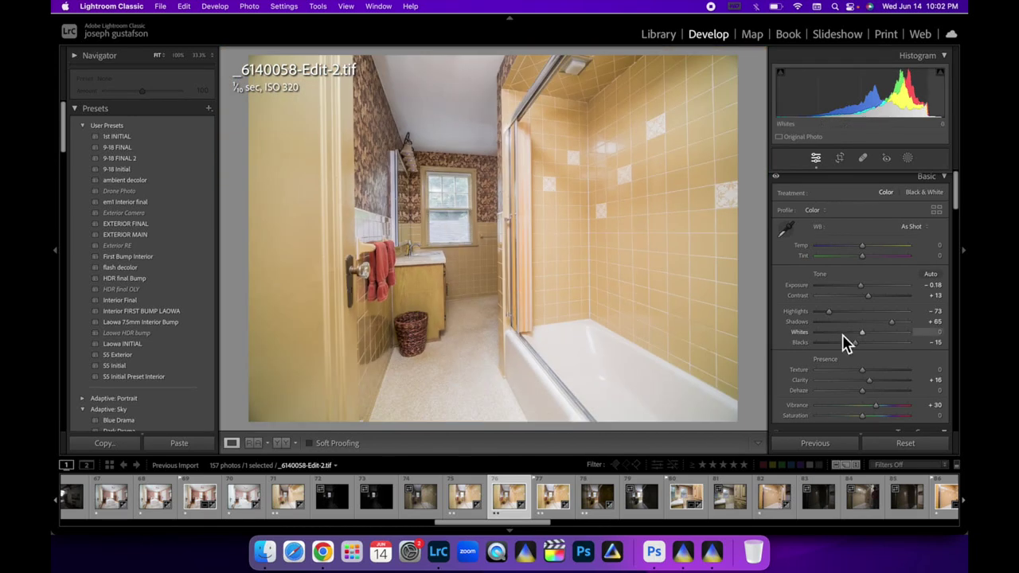
click(839, 158)
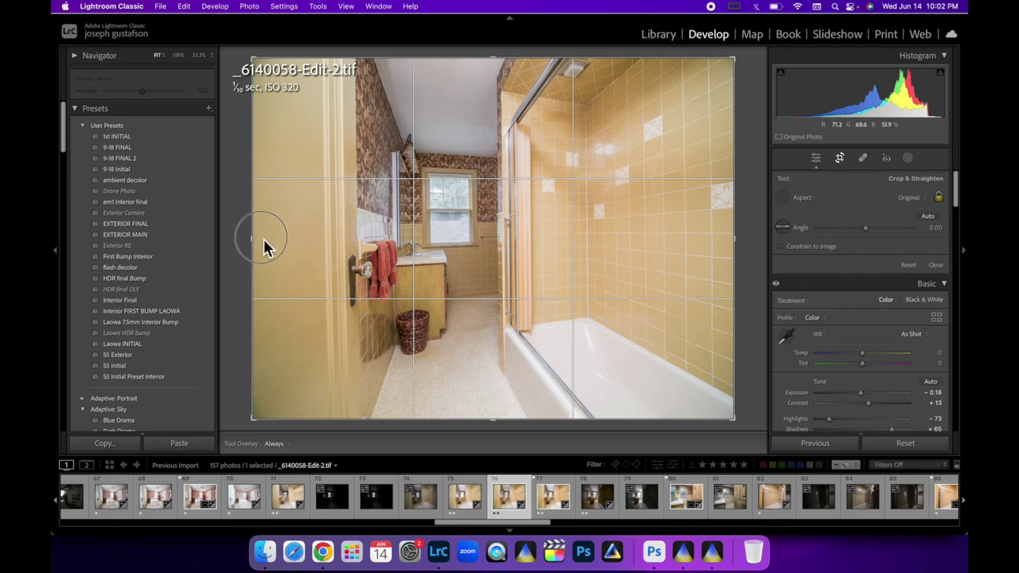
Crop in the left and right sides of the bathroom photo and apply the crop.
drag(257, 244, 288, 247)
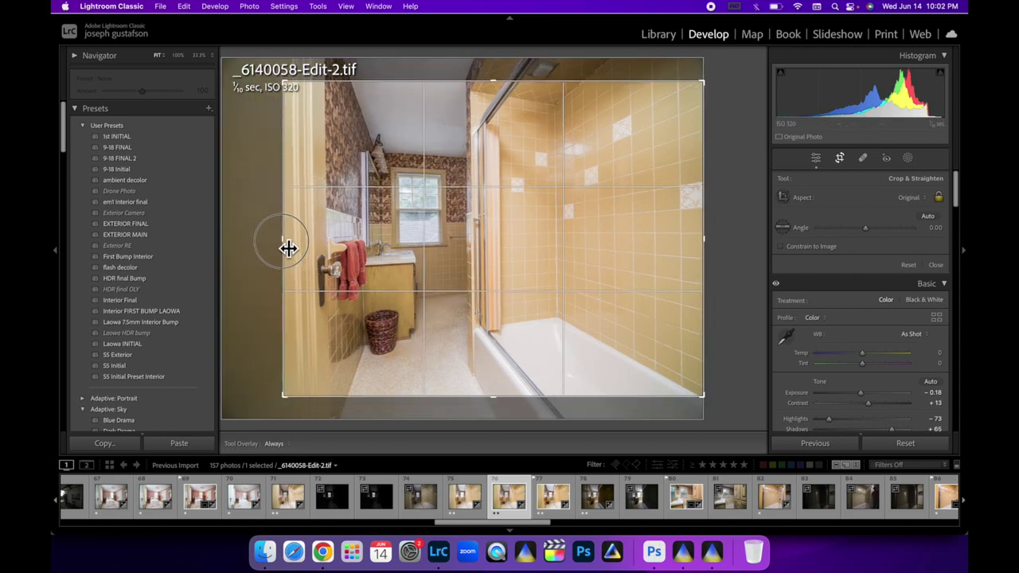
drag(708, 255, 688, 257)
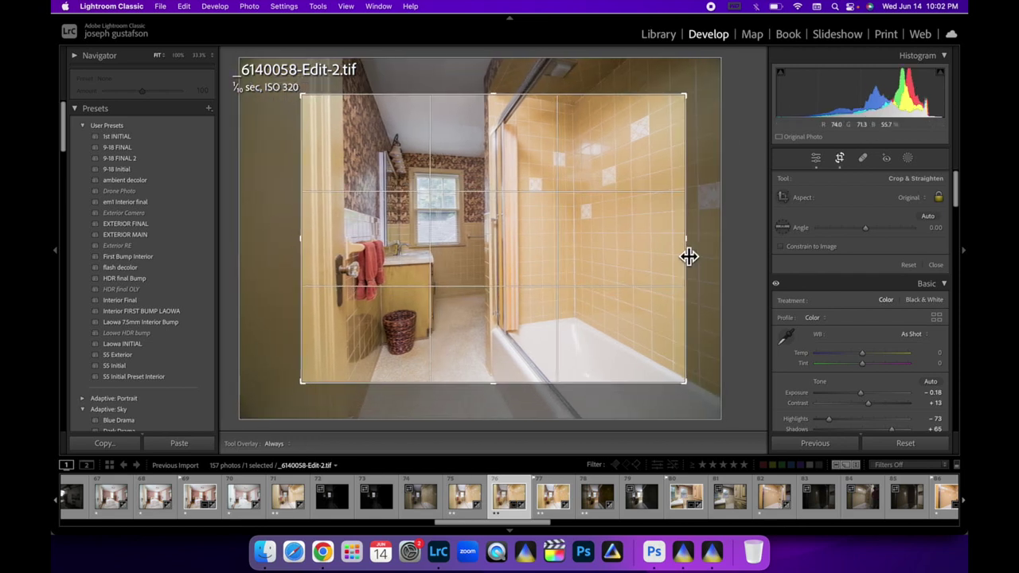
click(818, 160)
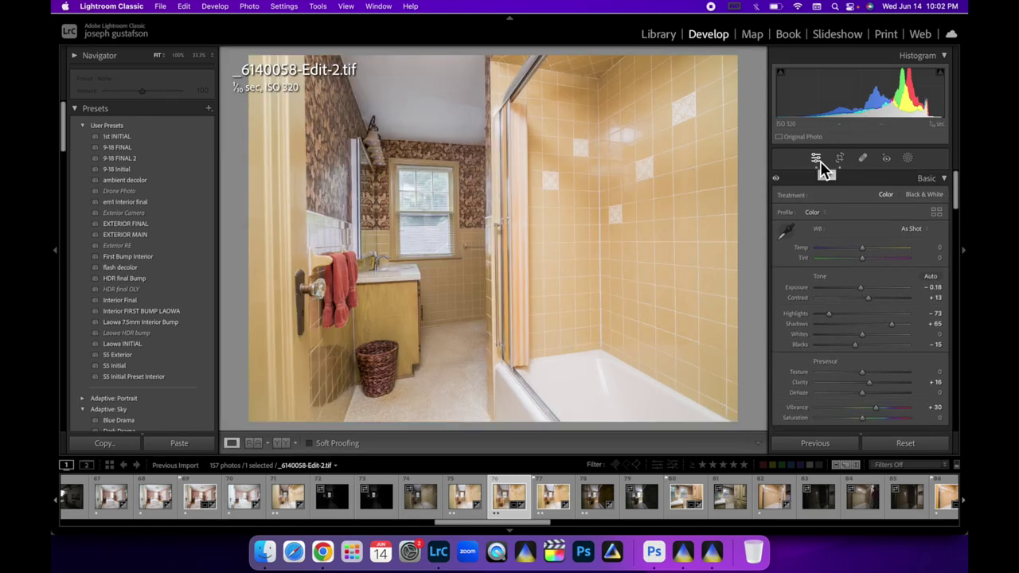
Set the Transform Vertical slider to +5 so the bathroom walls lean less.
scroll(880, 282, down, 15)
scroll(880, 282, down, 10)
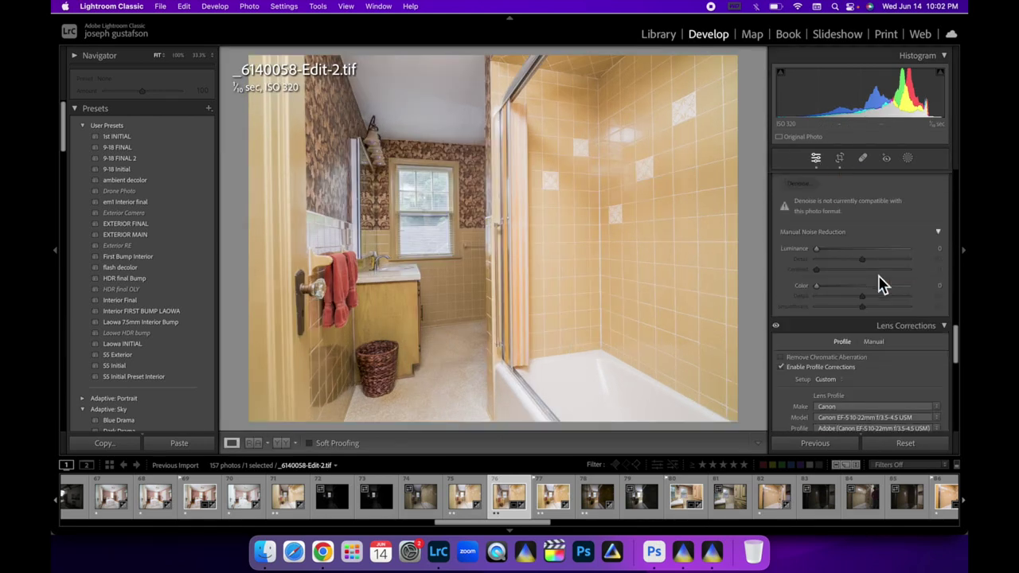
drag(864, 367, 866, 376)
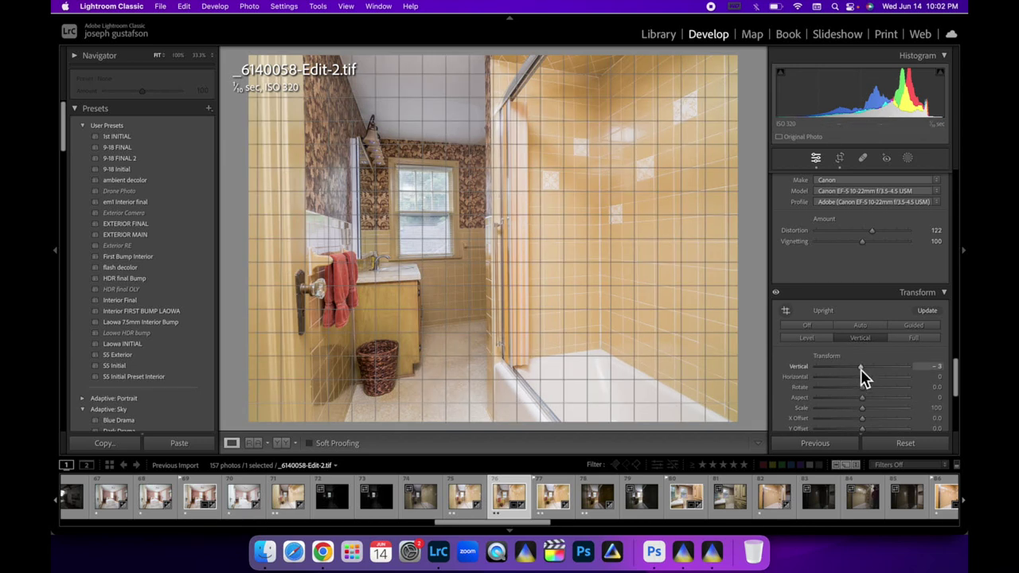
drag(862, 368, 866, 375)
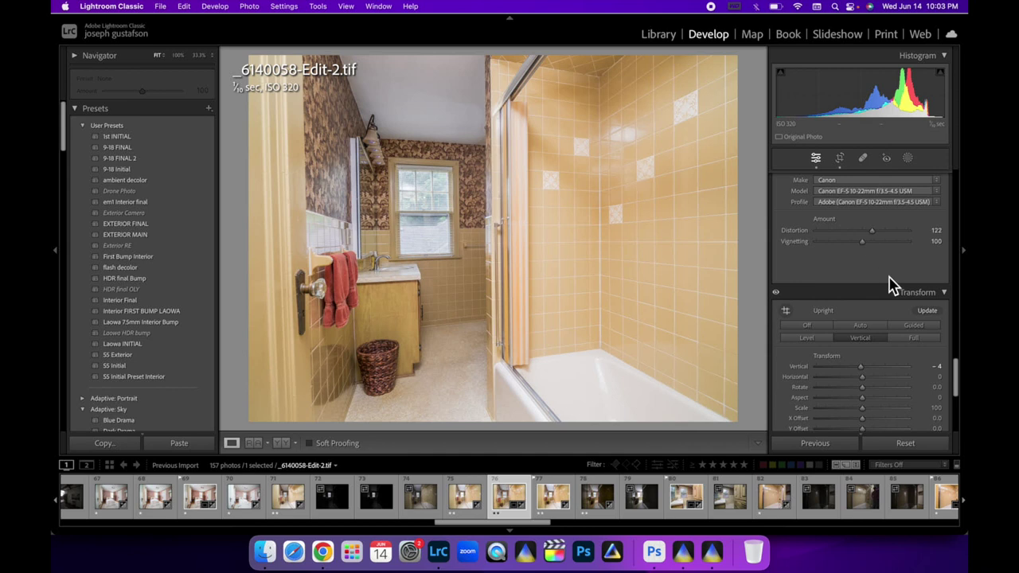
drag(866, 376, 867, 375)
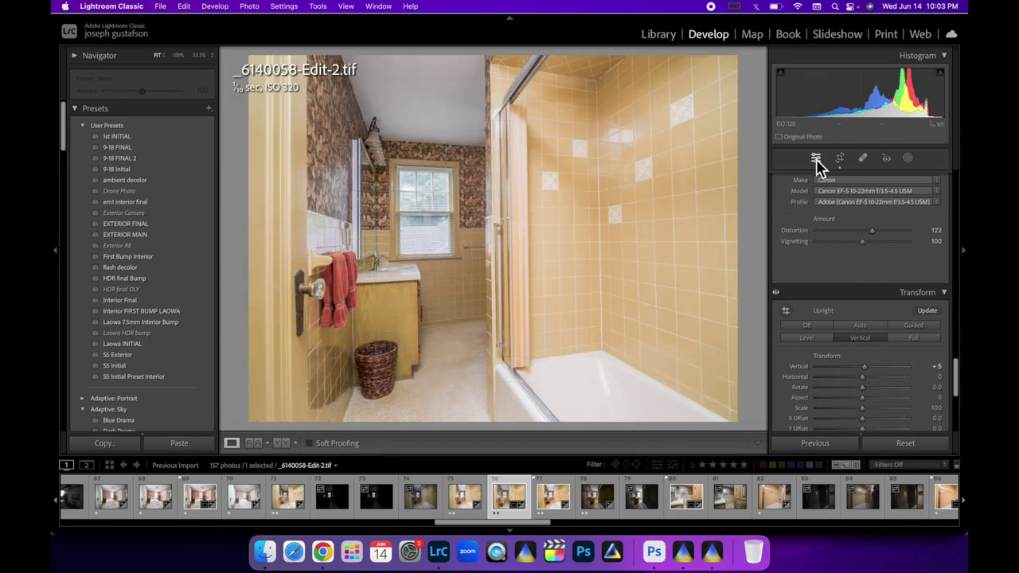
Apply a Guided upright correction with guides along the door edge and the tile wall.
click(913, 324)
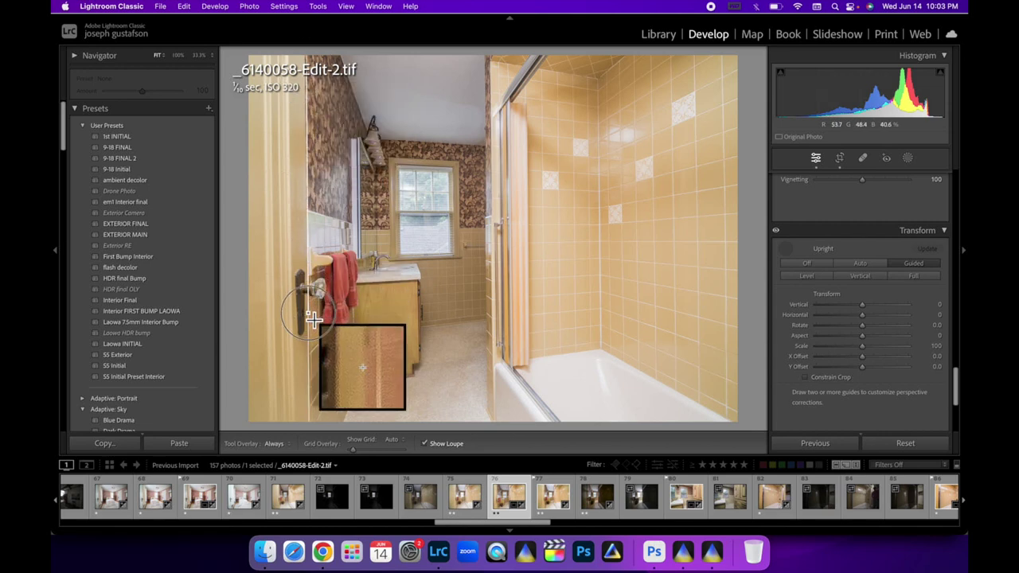
drag(313, 317, 308, 312)
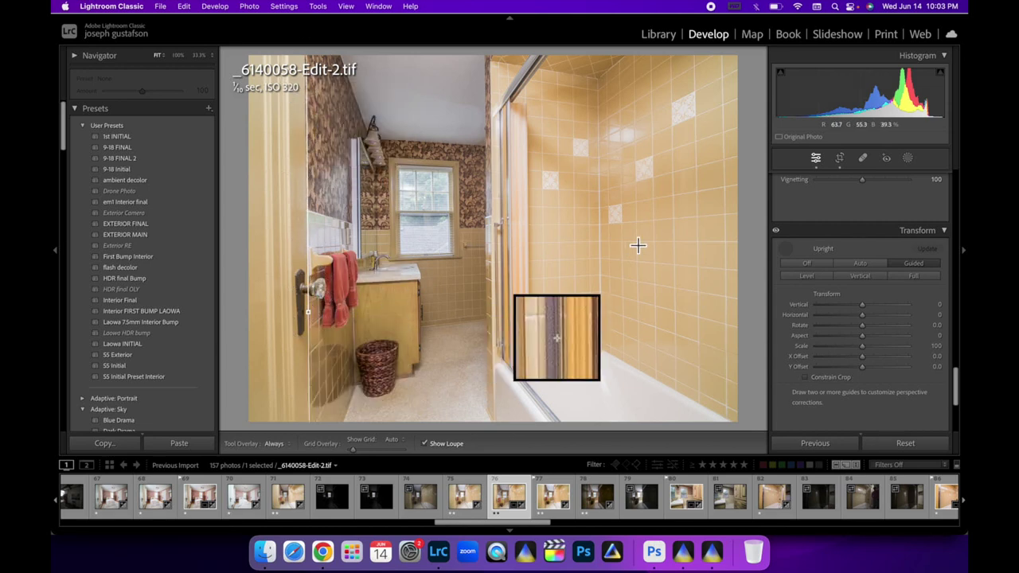
drag(697, 81, 697, 222)
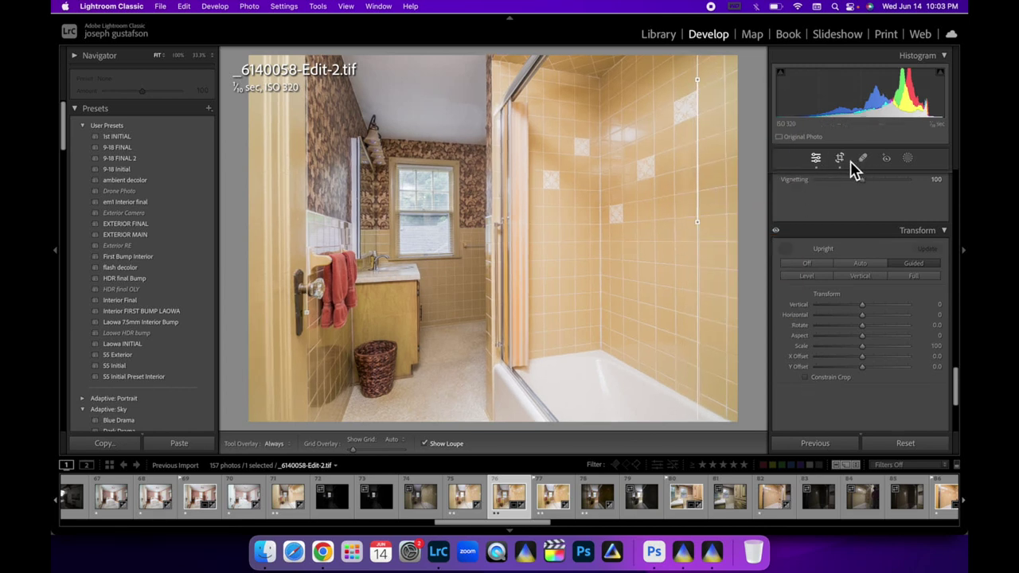
click(816, 159)
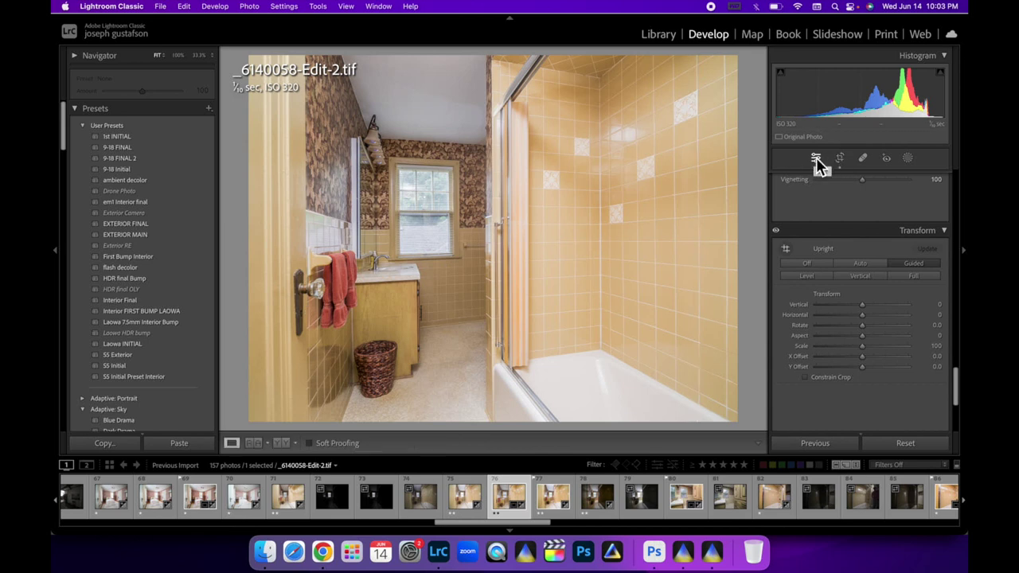
Flag the bathroom photo as a pick and compare bedroom shots _6140072, _6140073 and _6140072-Edit.tif.
key(p)
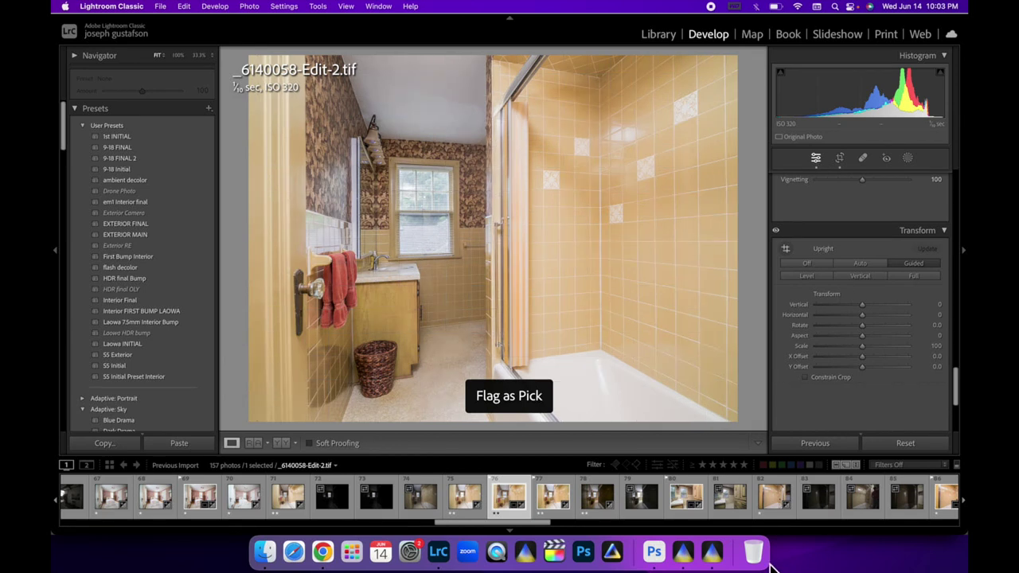
scroll(724, 498, right, 10)
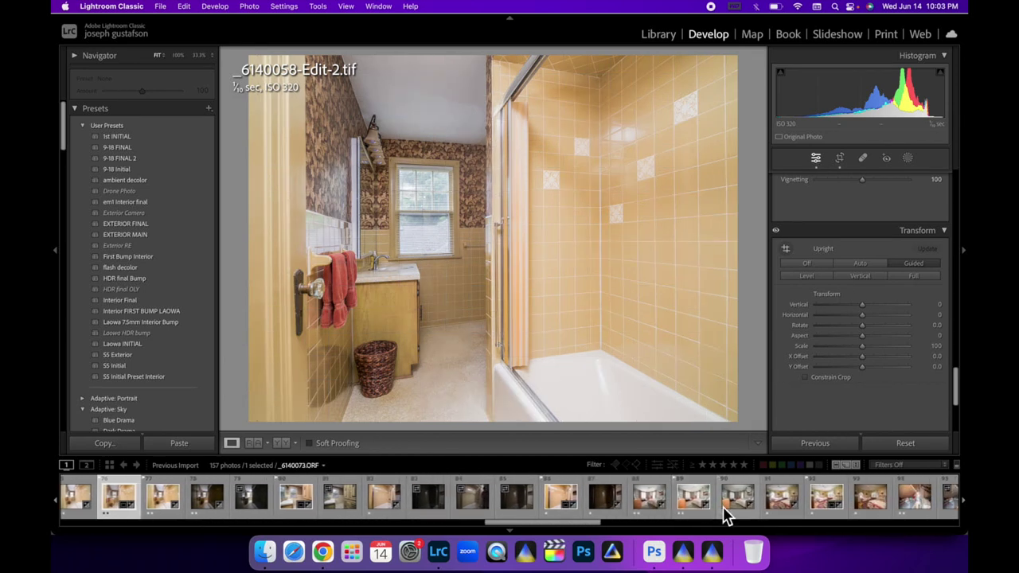
click(558, 503)
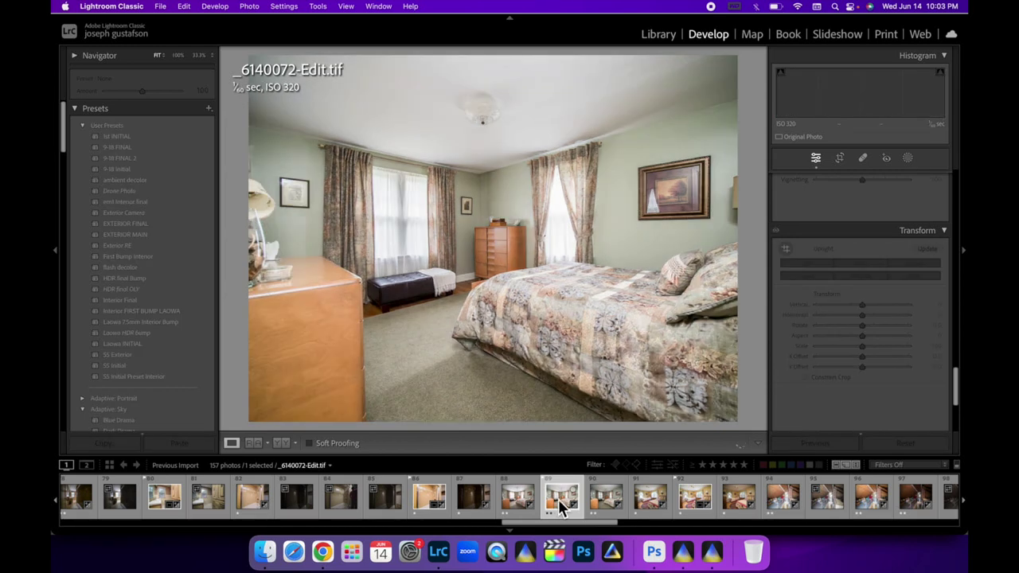
click(598, 510)
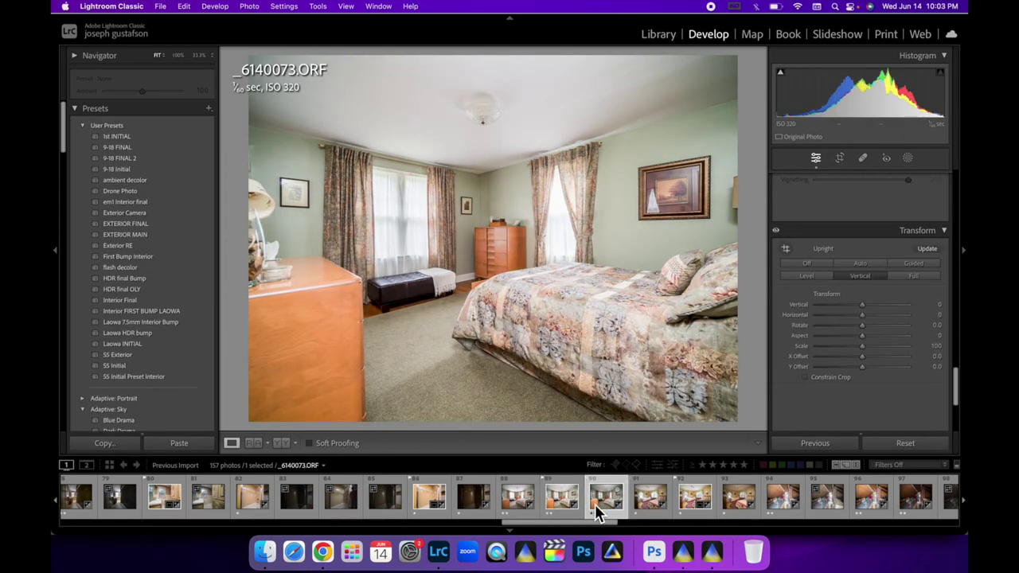
click(513, 508)
click(564, 514)
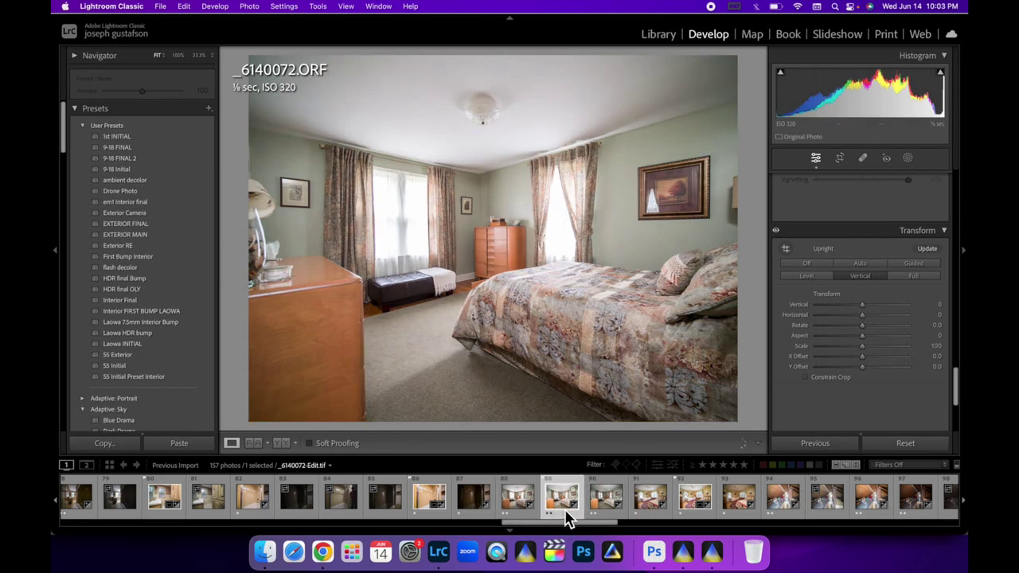
Compare twin-bed exposures _6140074 and _6140075, then open _6140074-Edit.tif and check it at 100%.
scroll(627, 515, right, 2)
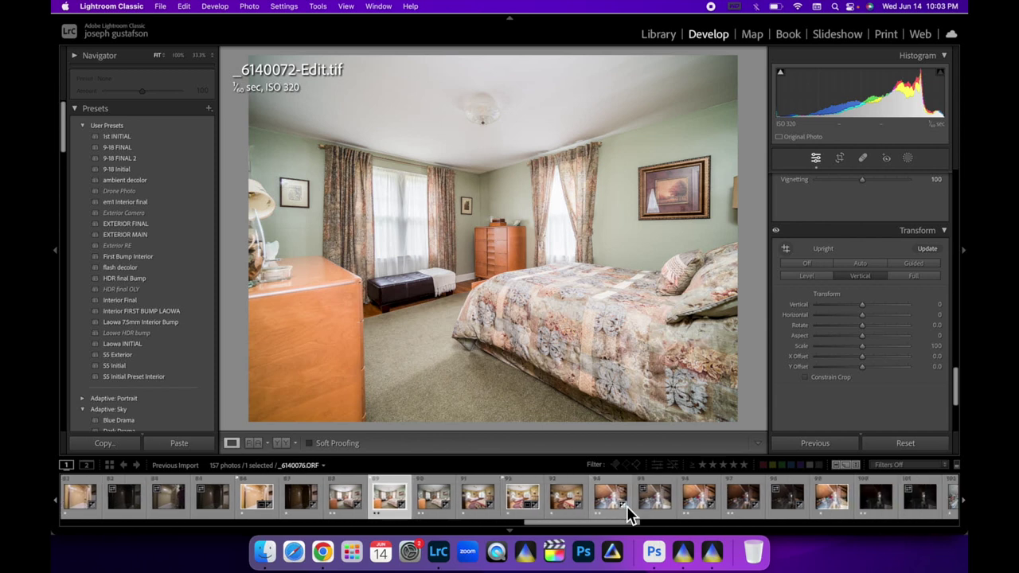
click(477, 514)
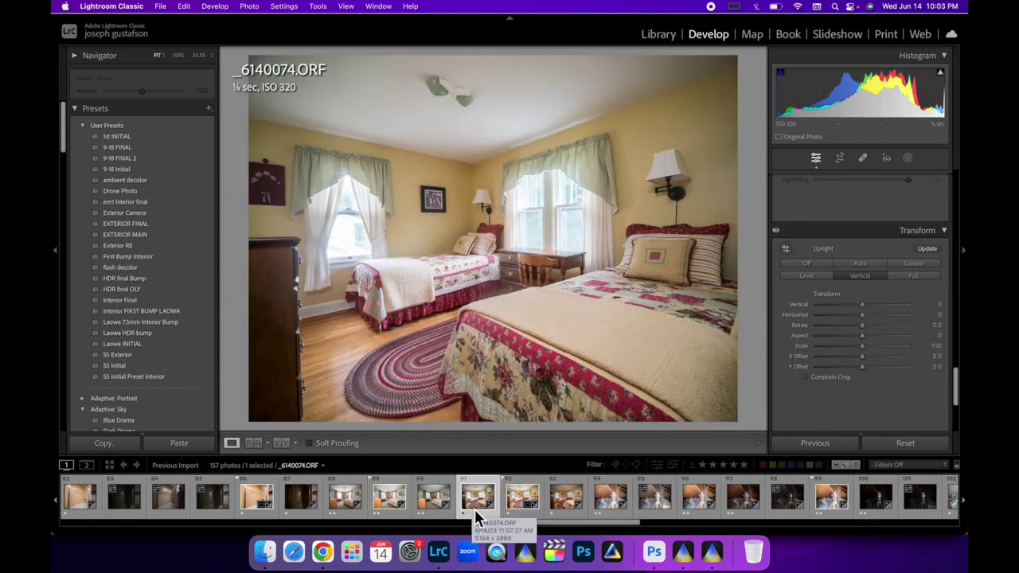
click(564, 514)
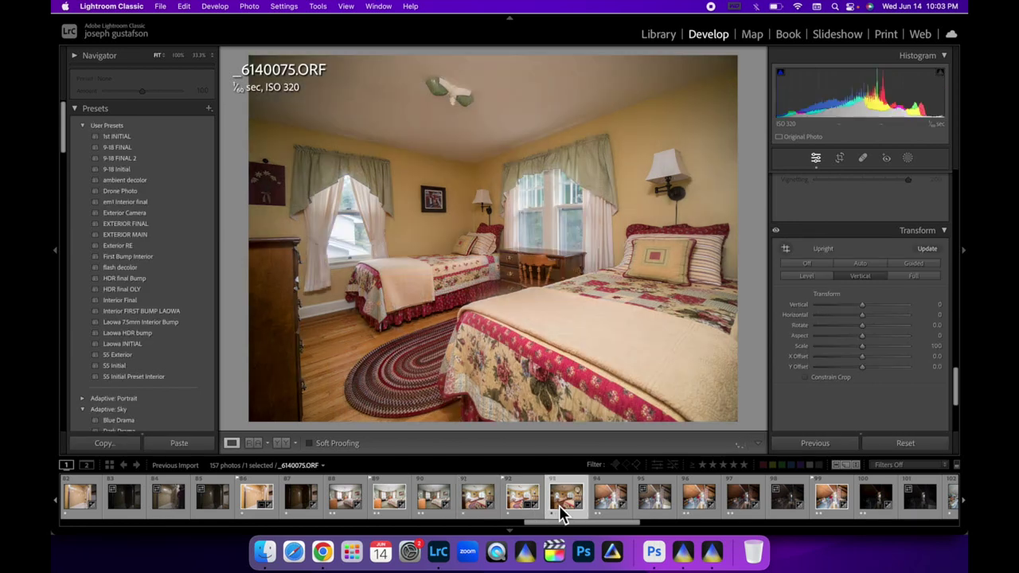
click(521, 508)
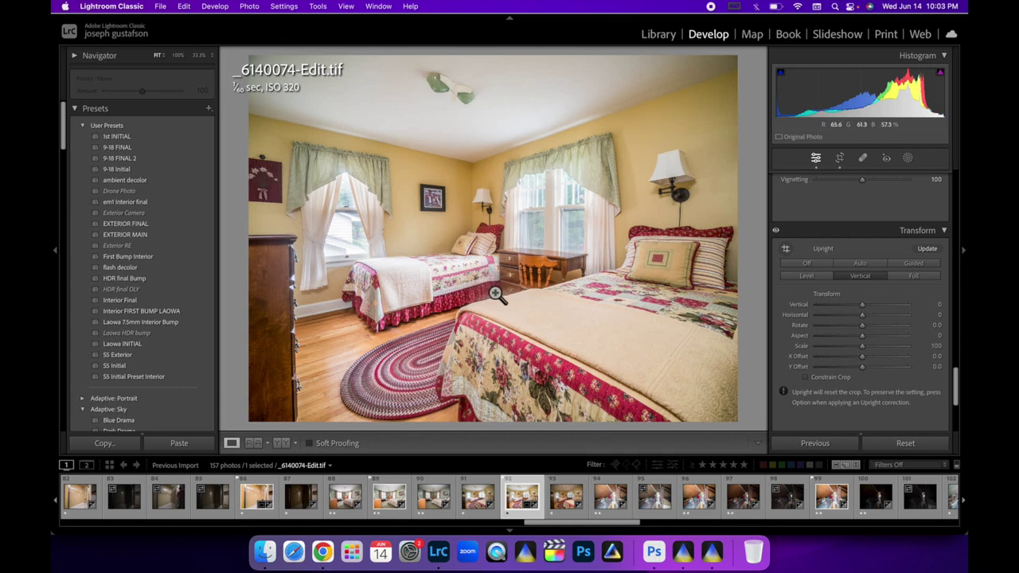
click(492, 290)
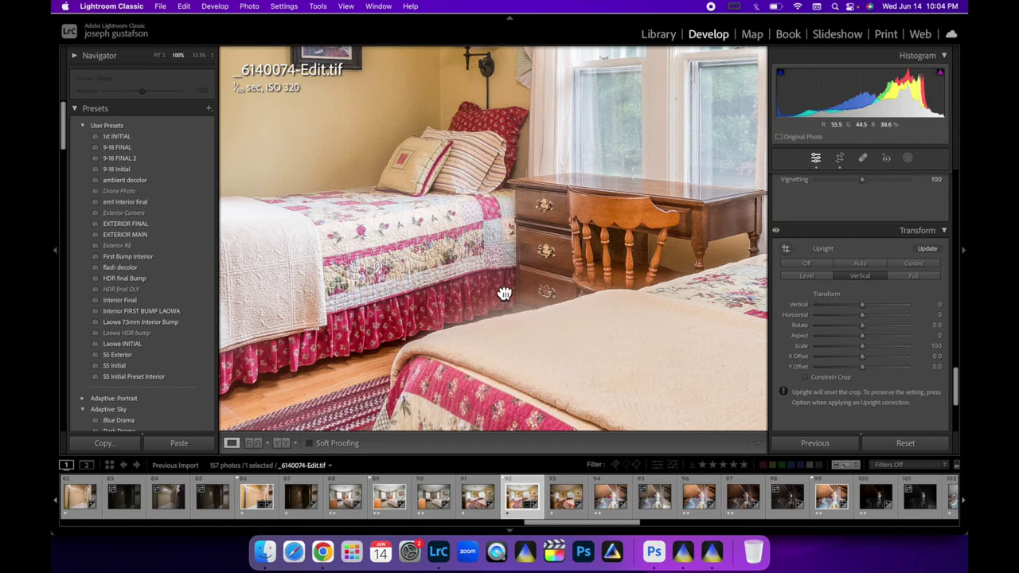
click(509, 296)
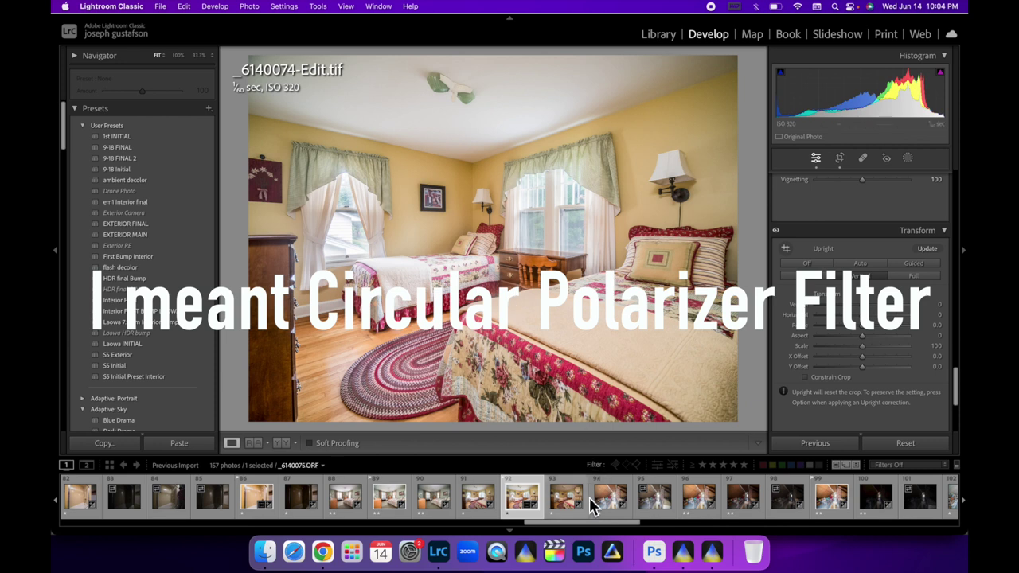
scroll(591, 503, right, 1)
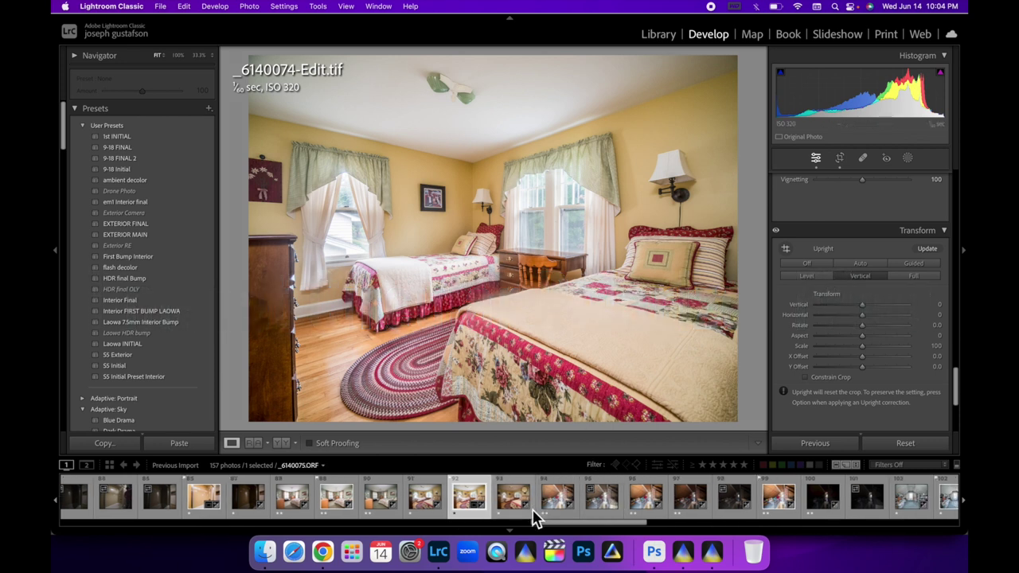
scroll(517, 512, right, 5)
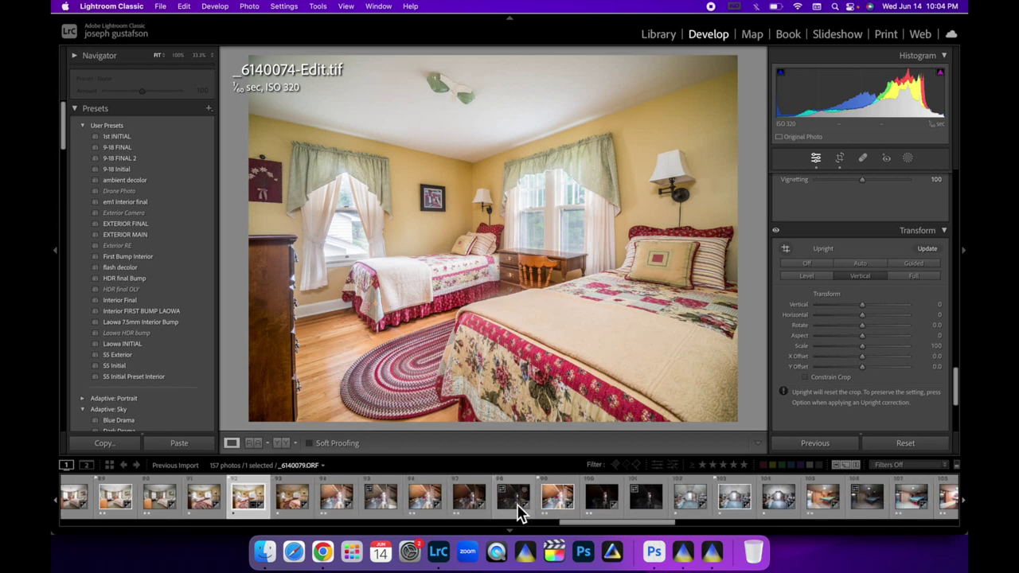
scroll(414, 514, right, 7)
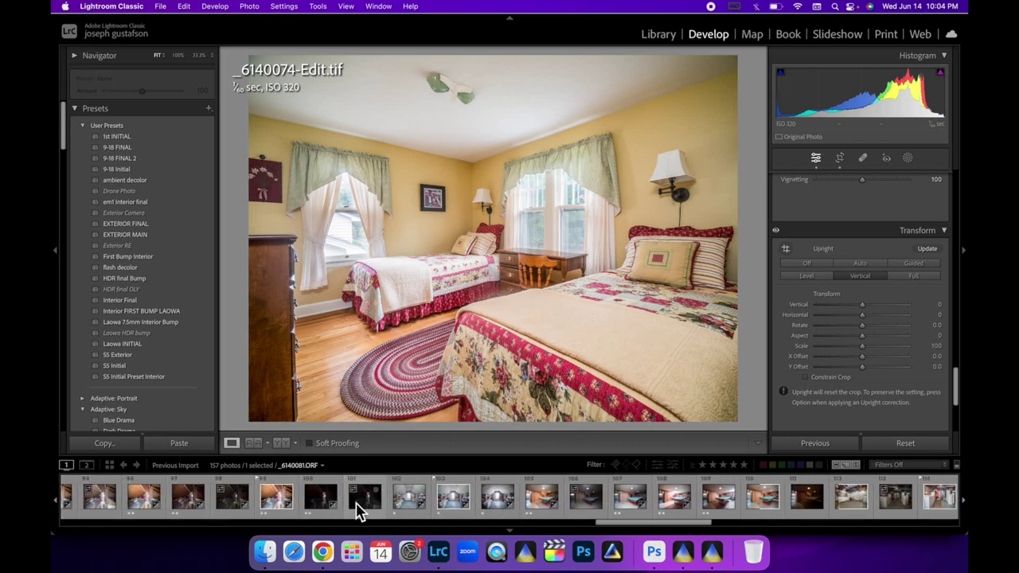
scroll(549, 508, right, 8)
scroll(552, 509, right, 1)
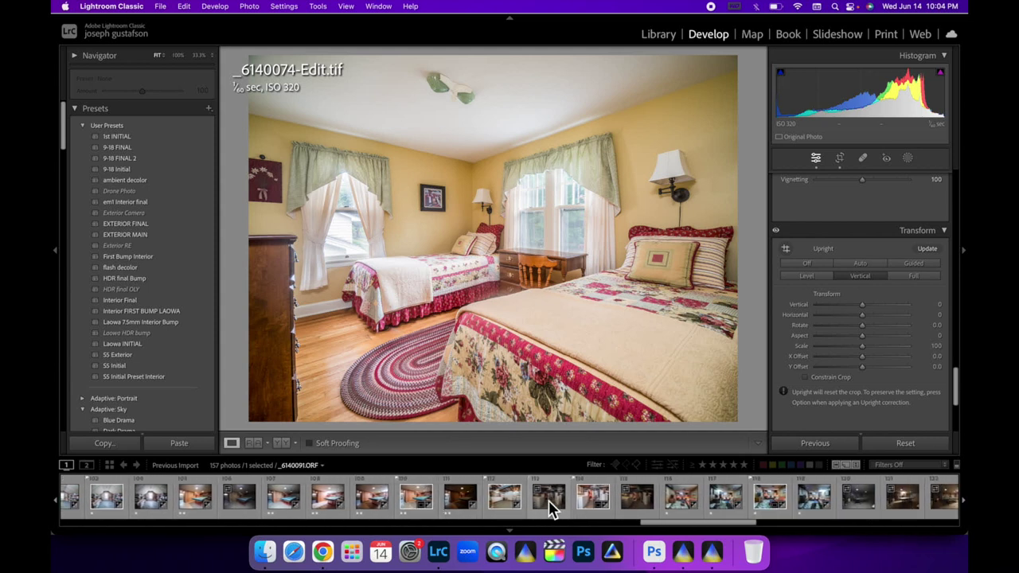
Reset _6140094.ORF, paste the copied develop settings, and set white balance from the neutral ceiling.
scroll(549, 508, right, 5)
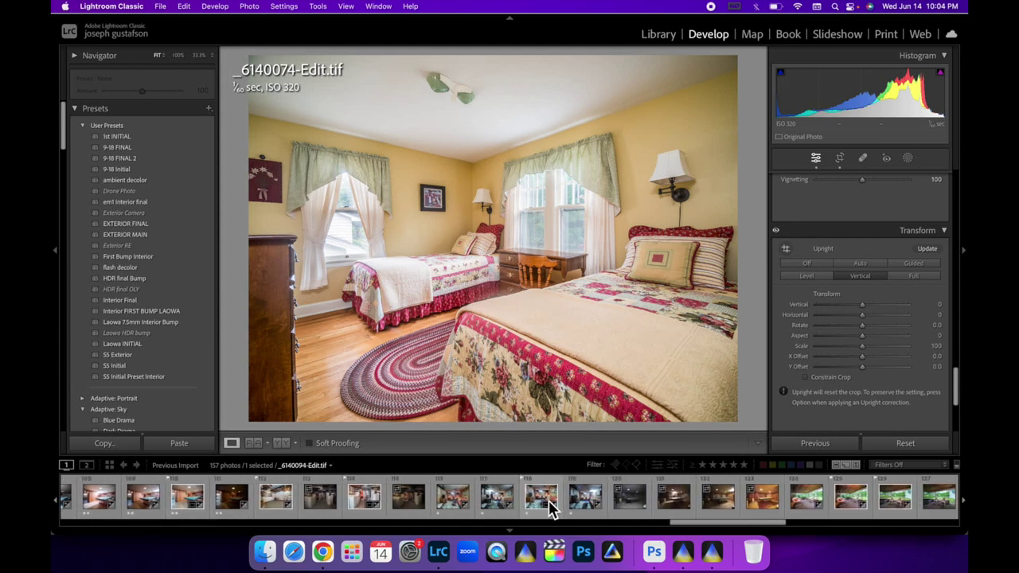
click(454, 515)
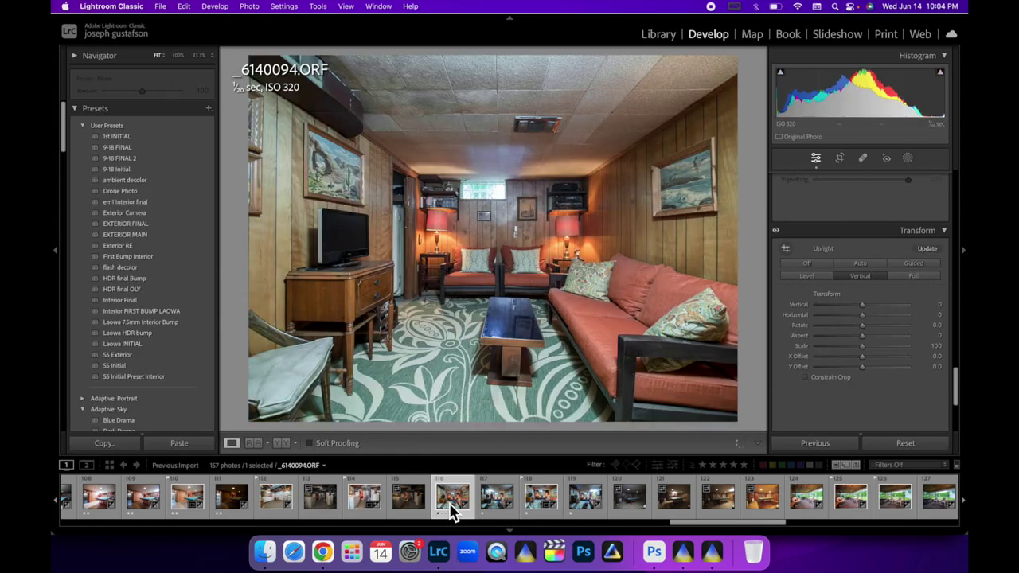
click(907, 448)
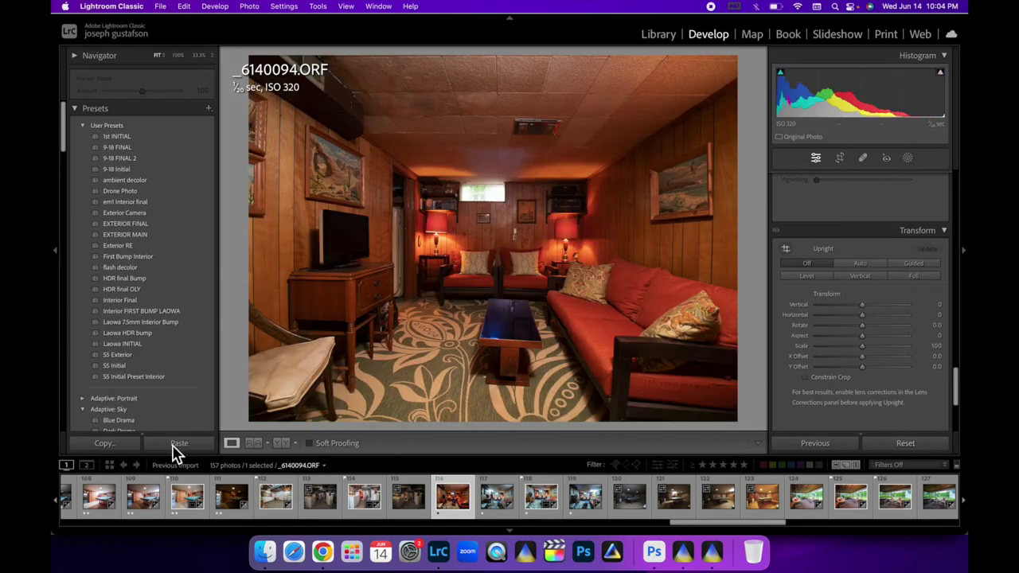
click(178, 445)
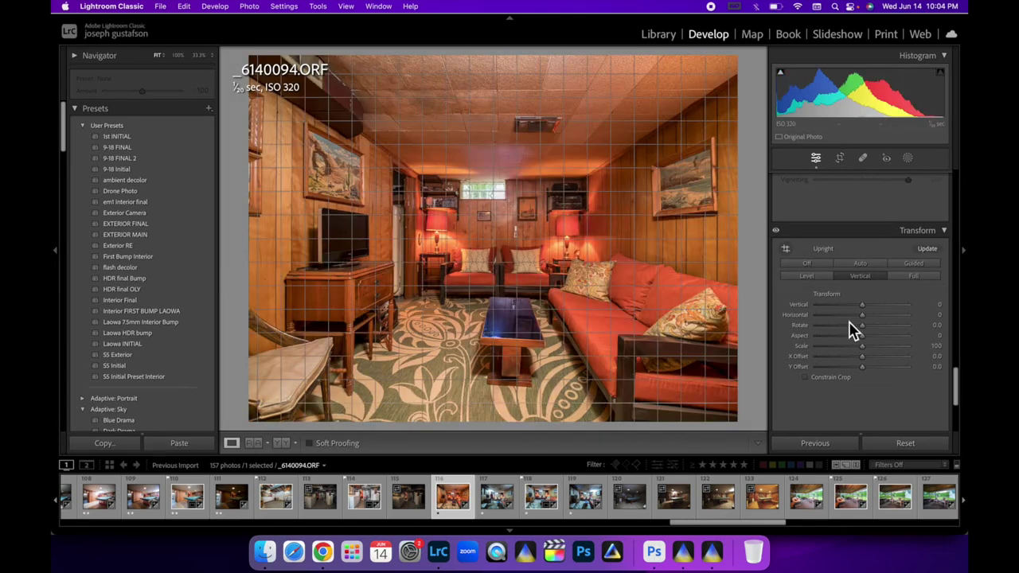
scroll(849, 332, up, 15)
click(785, 230)
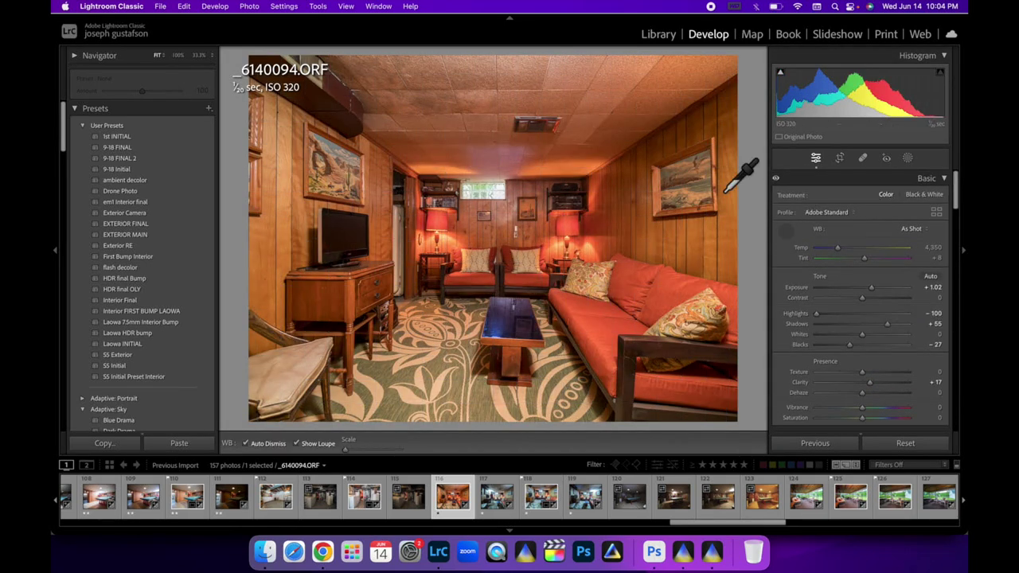
click(528, 89)
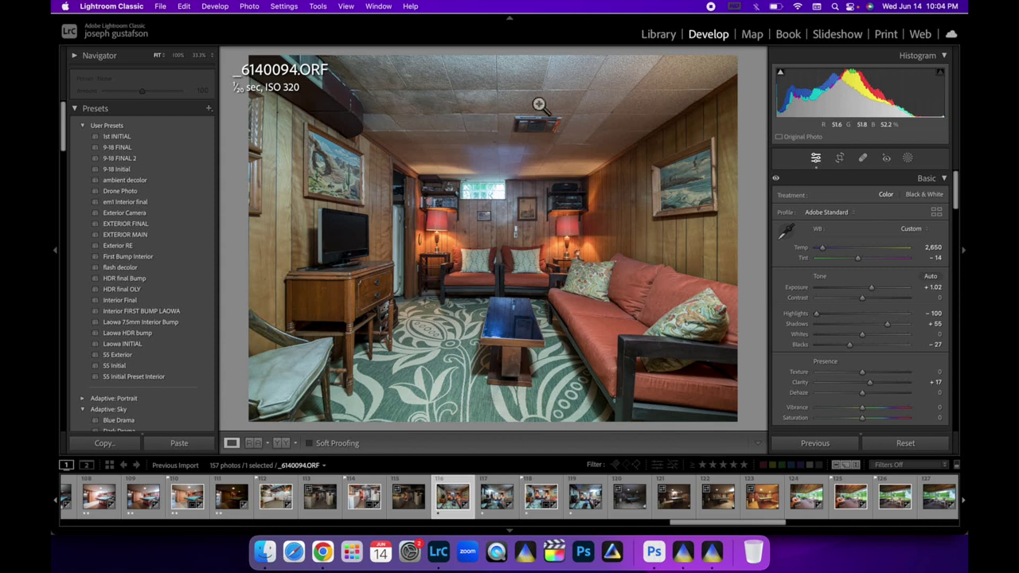
Compare basement exposures _6140095 and _6140096, then open the blended _6140094-Edit.tif.
click(493, 505)
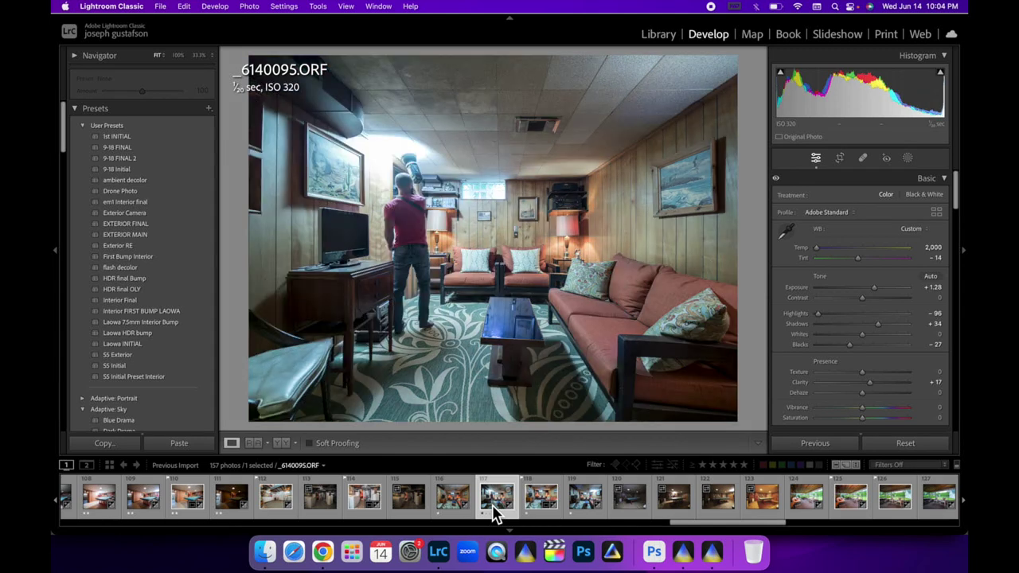
click(583, 513)
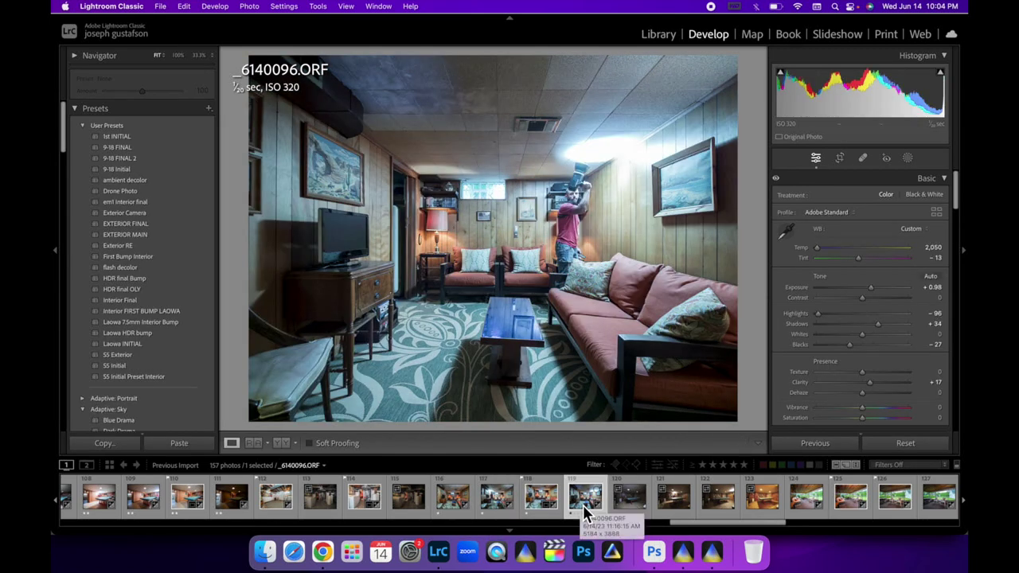
click(534, 514)
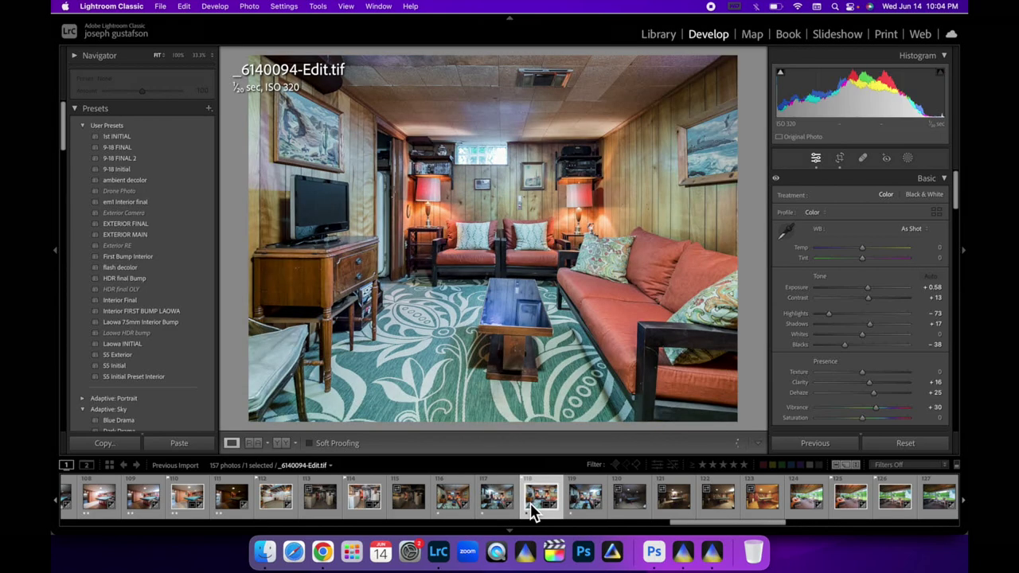